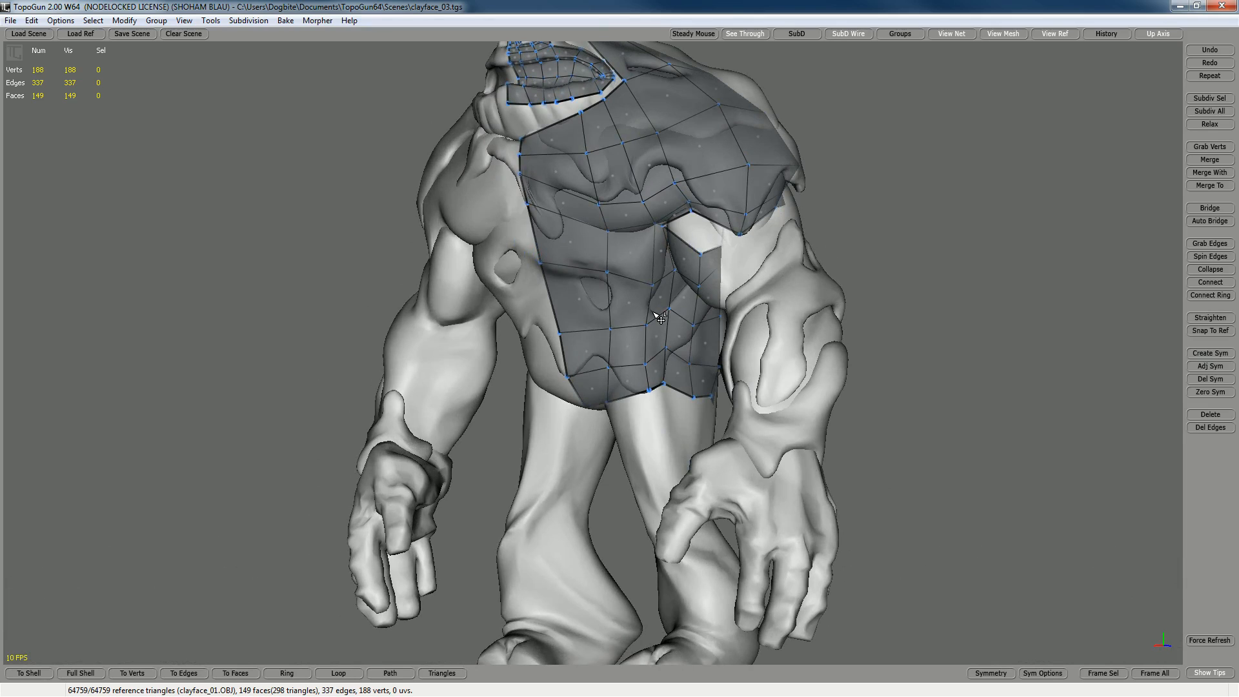
- Examine the existing retopology mesh on the torso, mouth and nostril from several angles
right_drag(659, 318, 685, 360)
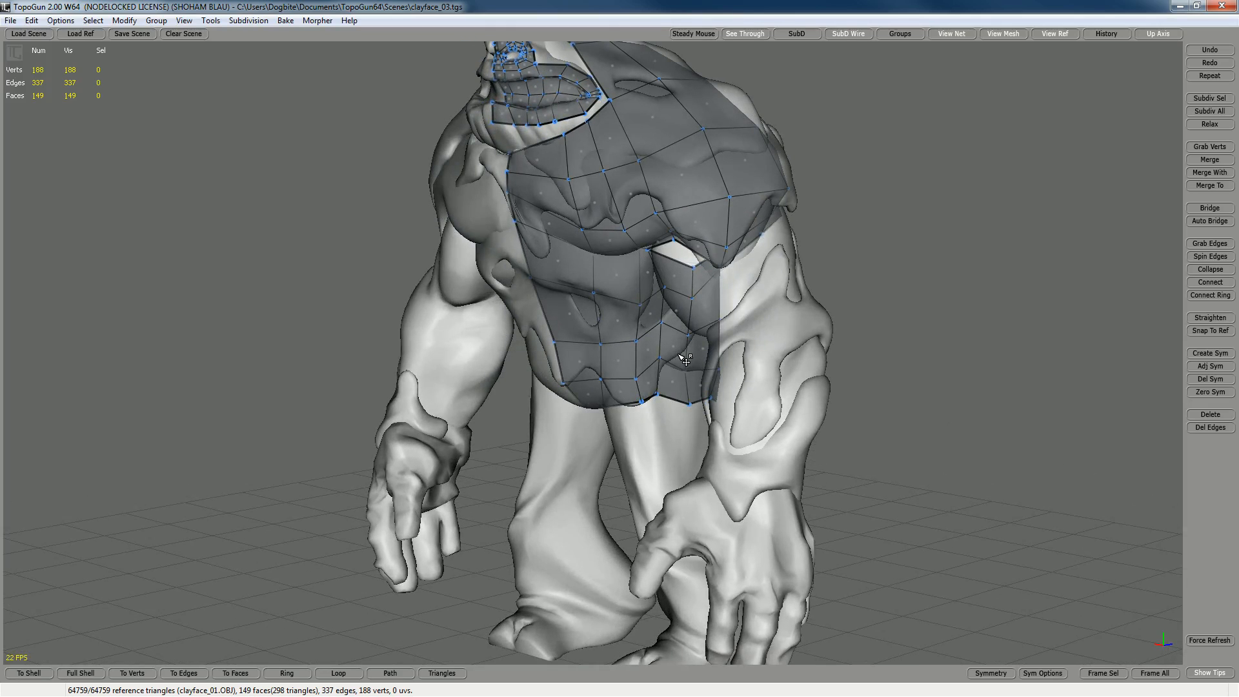
alt+drag(653, 360, 726, 342)
alt+middle_drag(792, 217, 749, 353)
alt+drag(750, 353, 814, 361)
alt+right_drag(664, 316, 742, 354)
alt+middle_drag(656, 327, 625, 349)
alt+right_drag(625, 349, 692, 379)
mouse_move(691, 379)
alt+mouse_down()
mouse_move(645, 381)
mouse_move(708, 373)
alt+mouse_up()
alt+right_drag(713, 379, 589, 303)
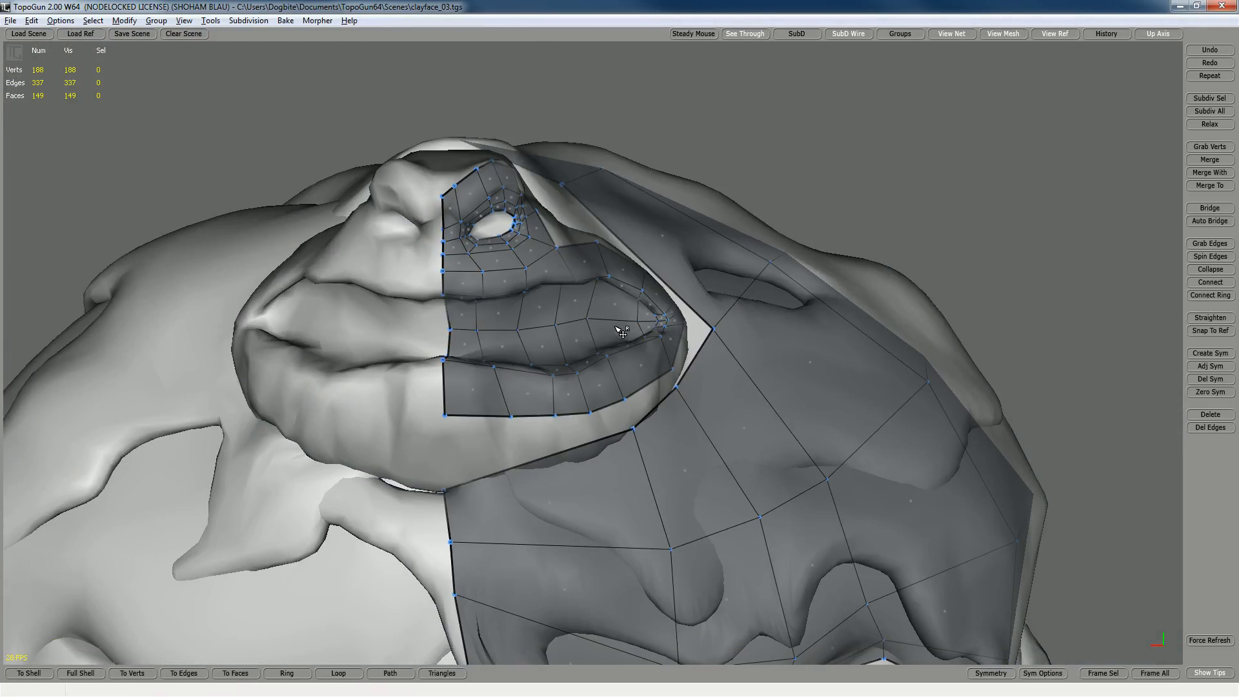
alt+drag(590, 299, 624, 378)
scroll(624, 378, up, 3)
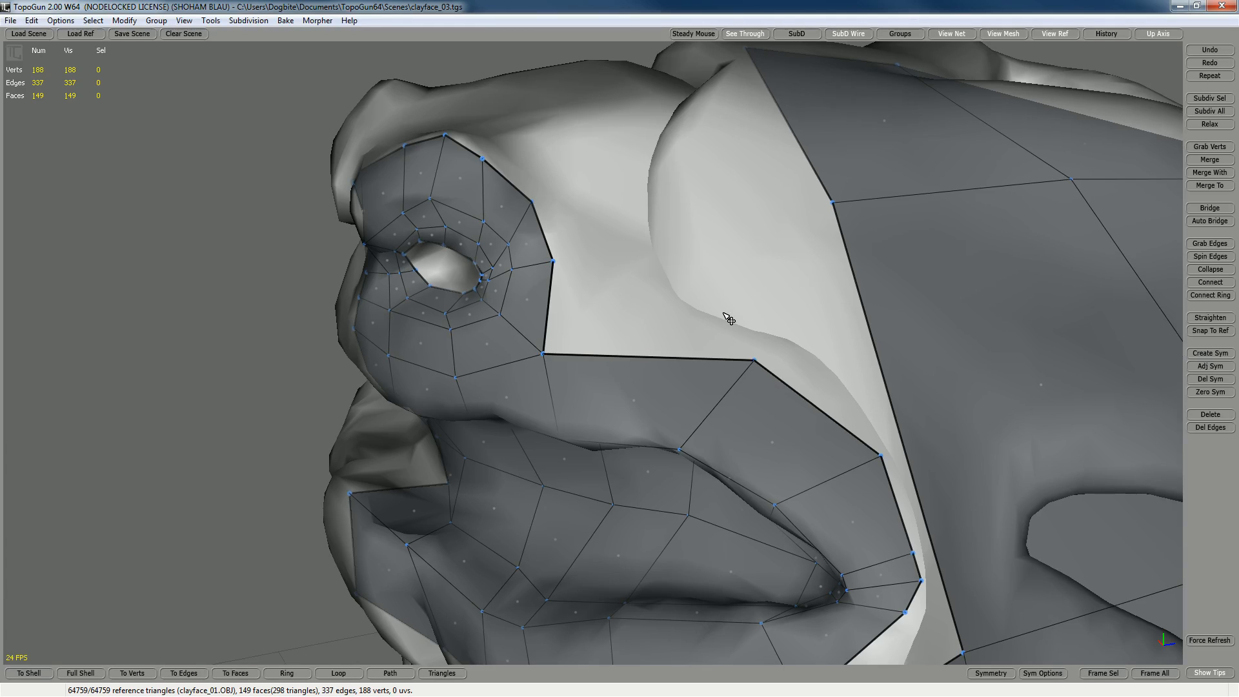
scroll(724, 314, down, 5)
alt+drag(697, 295, 748, 294)
scroll(799, 334, up, 3)
alt+middle_drag(799, 335, 591, 319)
mouse_move(675, 327)
alt+right_down()
mouse_move(722, 355)
mouse_move(681, 328)
alt+right_up()
alt+middle_drag(546, 244, 664, 358)
alt+right_drag(730, 394, 694, 381)
alt+drag(625, 359, 667, 373)
alt+right_drag(667, 373, 697, 391)
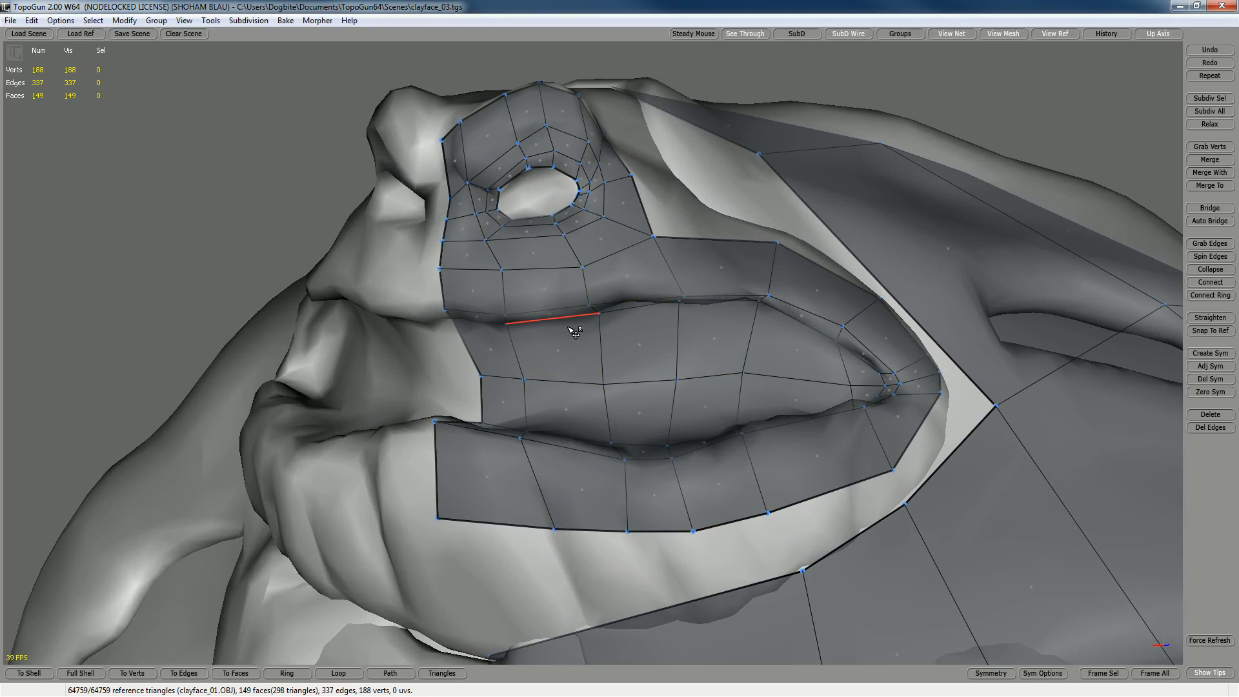
alt+drag(653, 308, 718, 334)
alt+right_drag(717, 334, 698, 323)
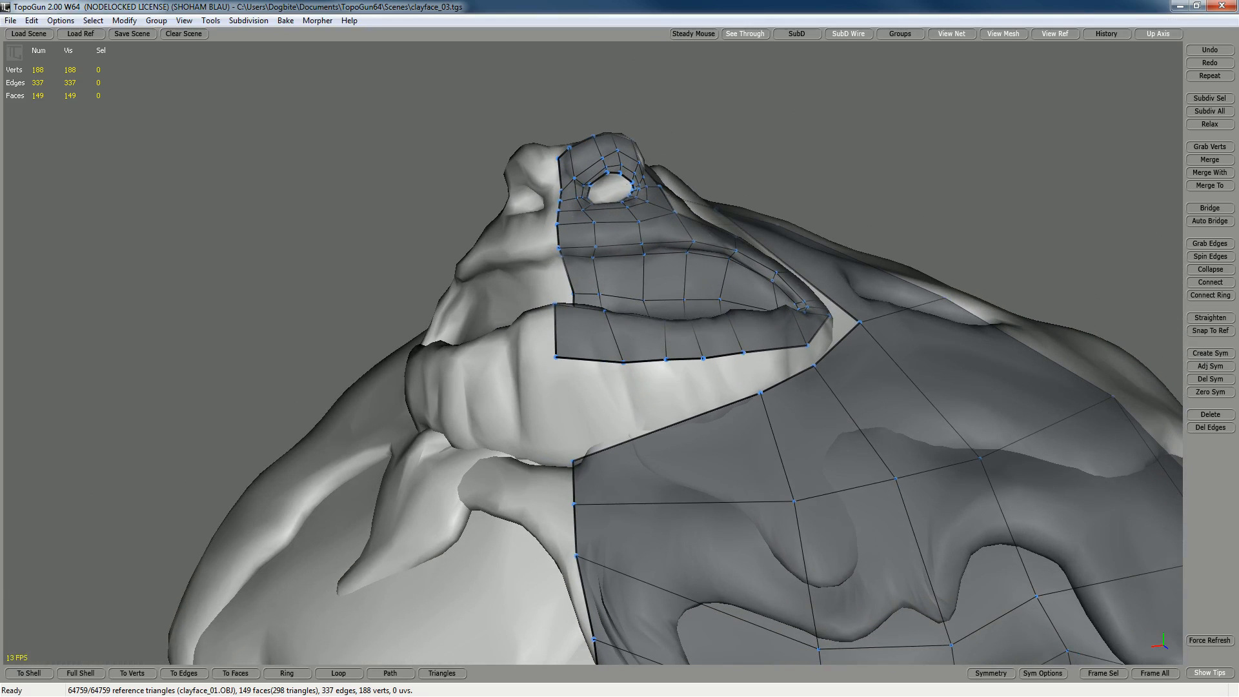
- Display the floating tool palette and turn on the Make Faces option of the vertex creation tool
key(space)
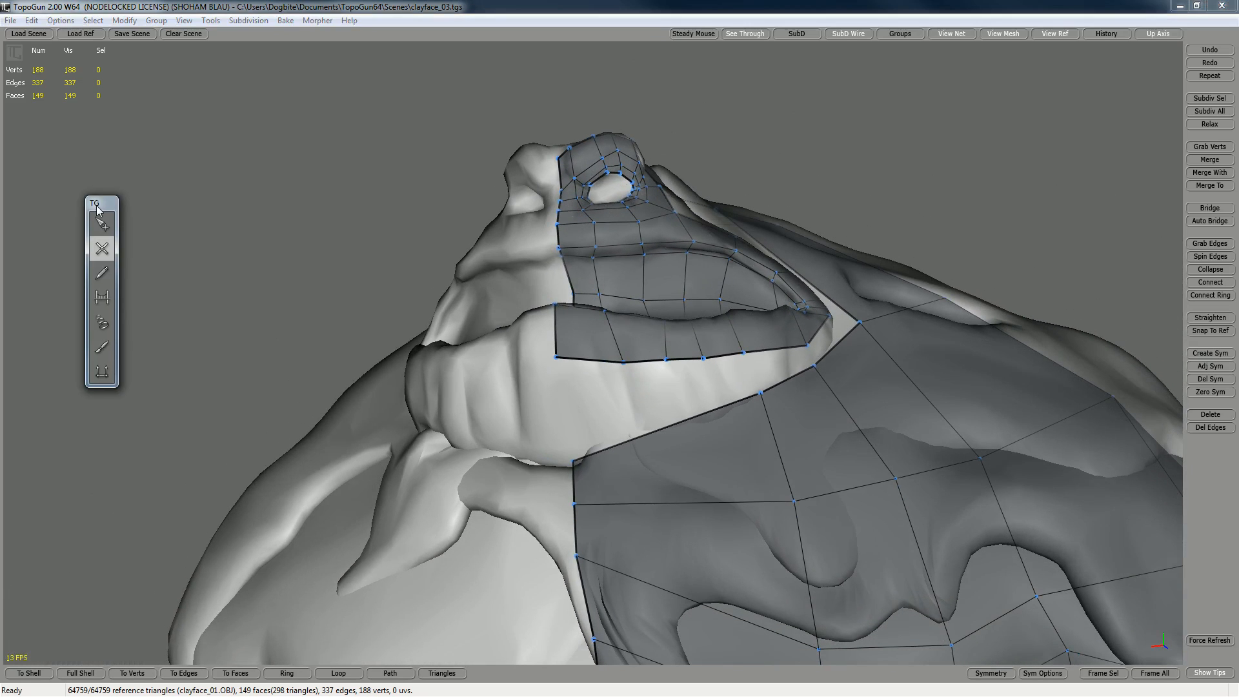
drag(2, 391, 98, 424)
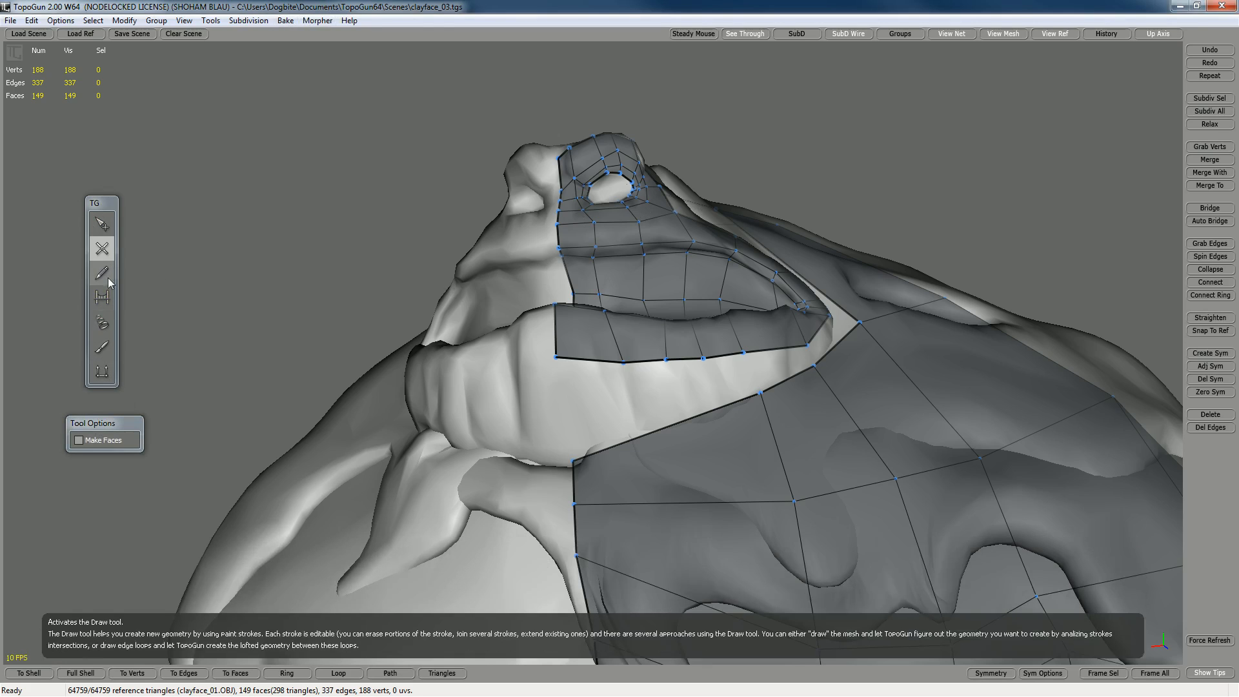
click(99, 442)
mouse_move(347, 350)
alt+mouse_down()
mouse_move(348, 366)
mouse_move(358, 354)
alt+mouse_up()
alt+drag(564, 374, 628, 379)
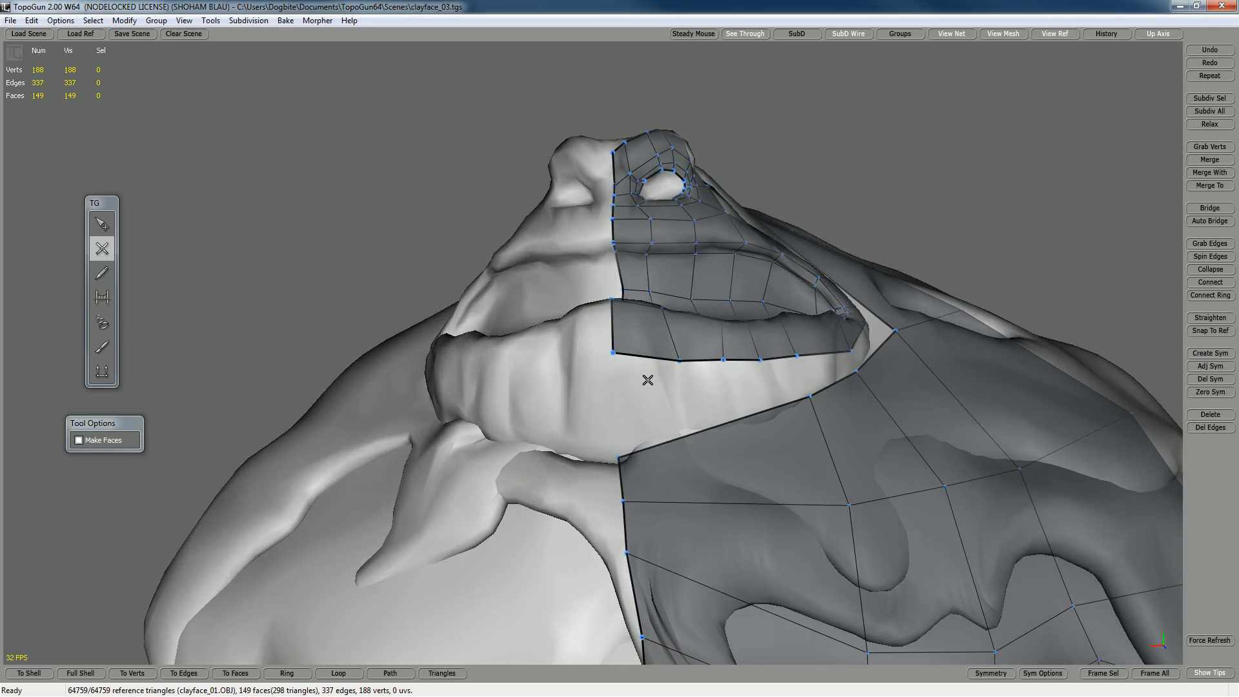
- Build a strip of quads below the lower lip, continuing around the mouth corner and up along the cheek
key(q)
key(w)
drag(680, 366, 620, 444)
drag(675, 411, 577, 399)
click(800, 356)
click(607, 374)
click(575, 366)
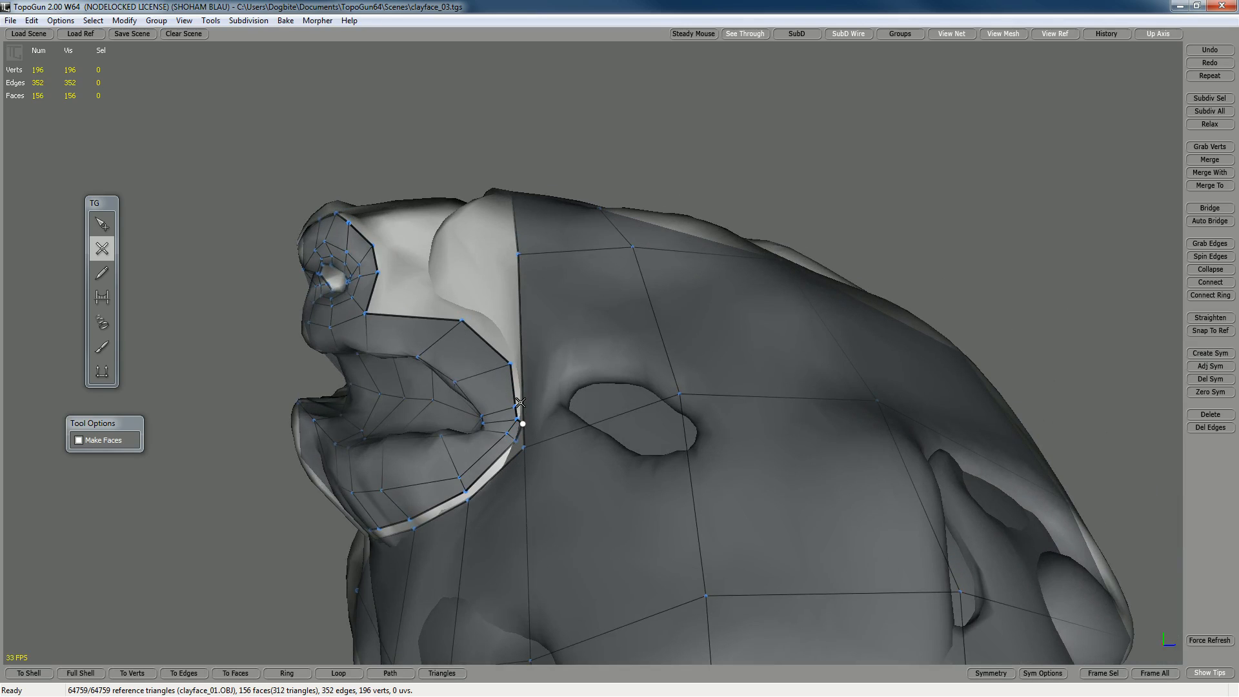
click(512, 362)
click(461, 319)
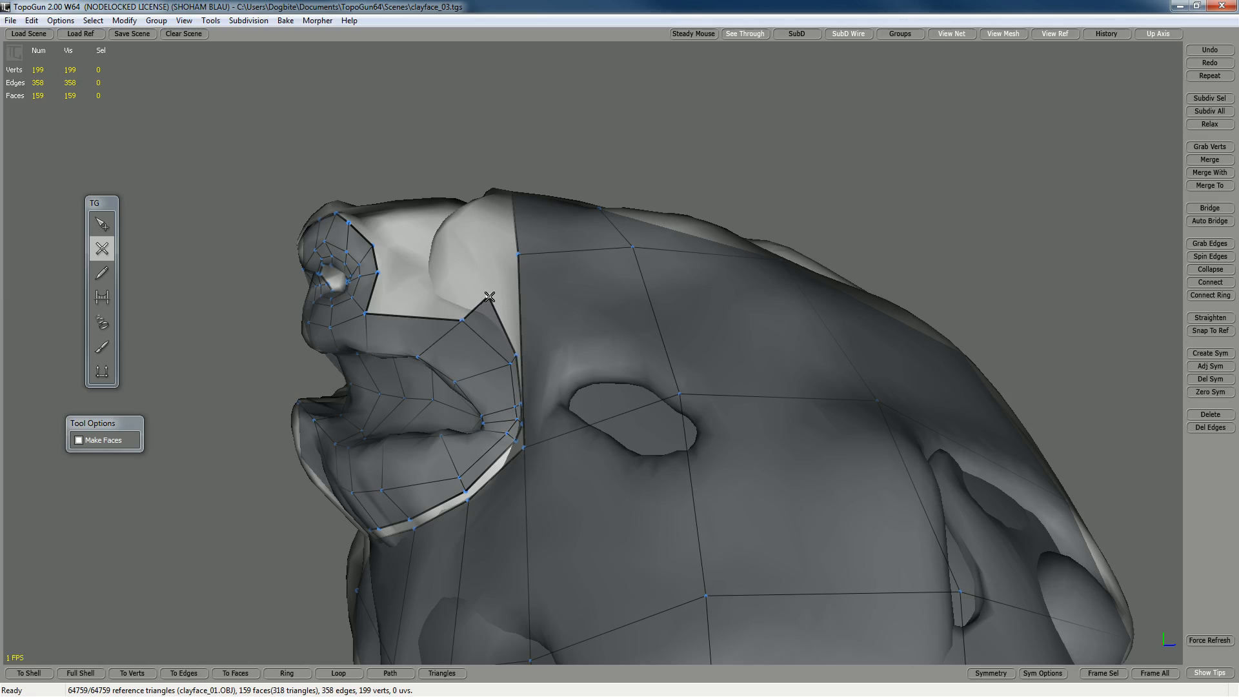
- Move the chest mesh's border vertices near the mouth corner and jaw away from the new strip
alt+drag(489, 297, 503, 253)
key(q)
drag(537, 357, 559, 352)
alt+drag(571, 407, 679, 414)
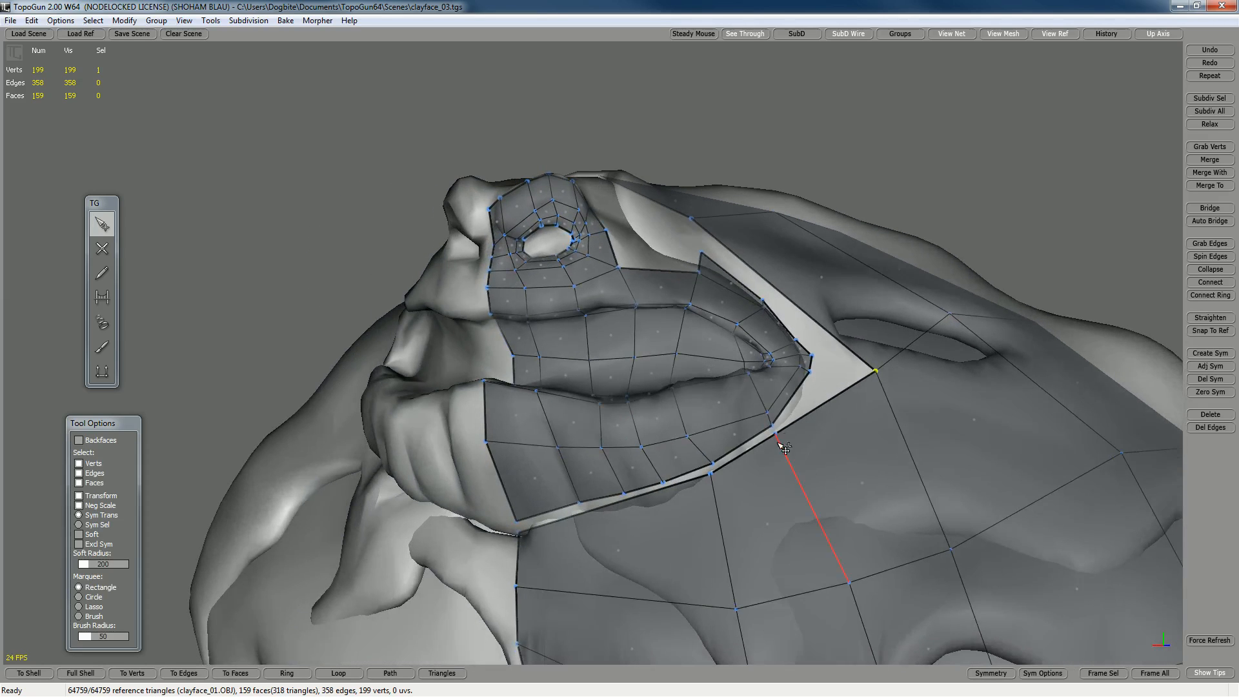
drag(775, 435, 783, 444)
drag(711, 473, 713, 486)
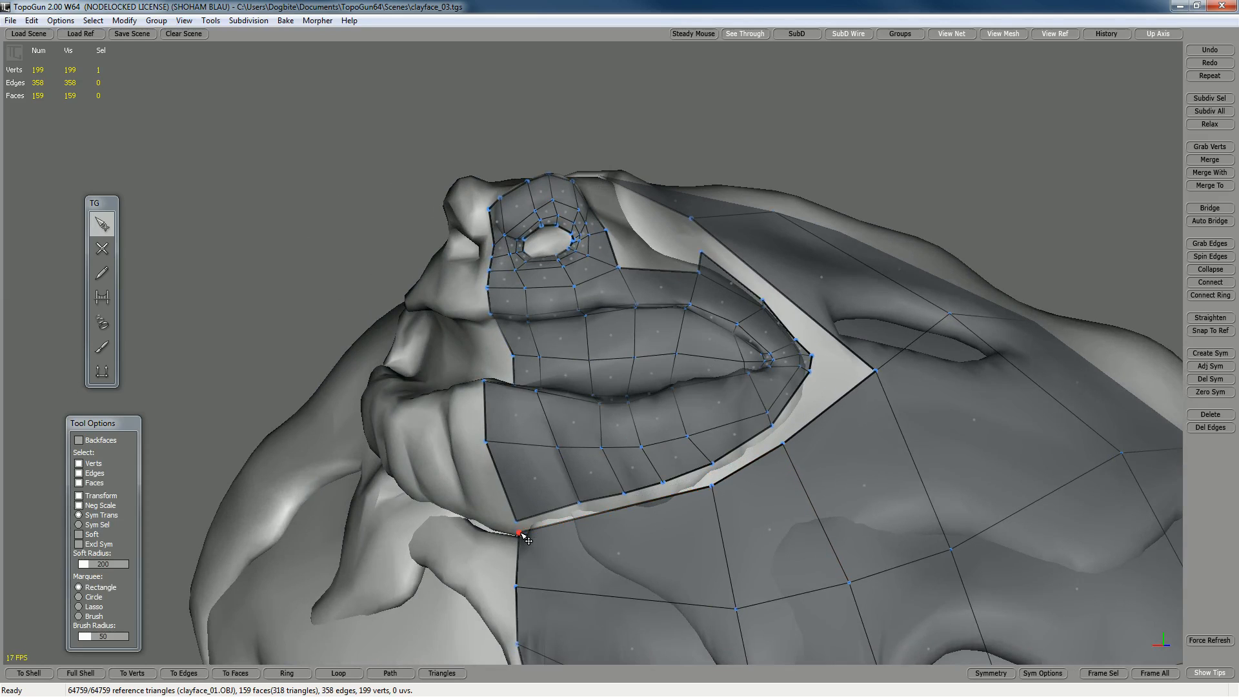
- Apply Zero Symmetry to the centre-line vertices at the top of the chest and on the lower-lip strip
click(1207, 392)
alt+drag(549, 517, 694, 418)
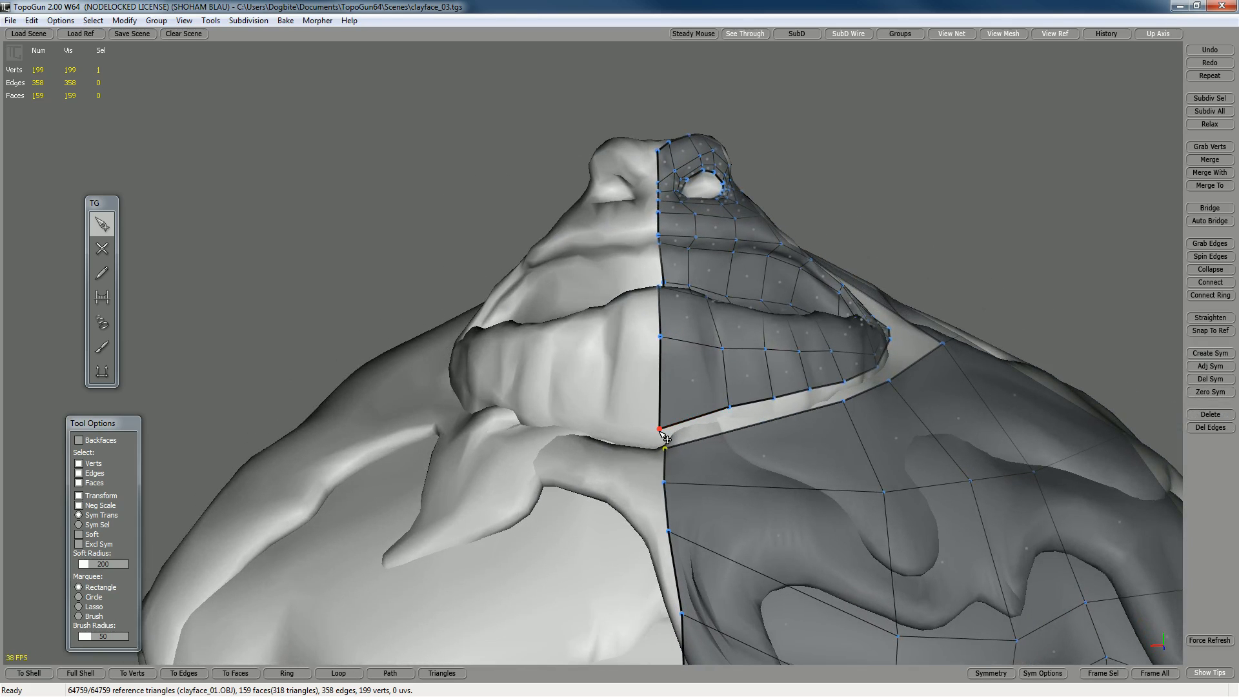
click(669, 387)
click(1209, 393)
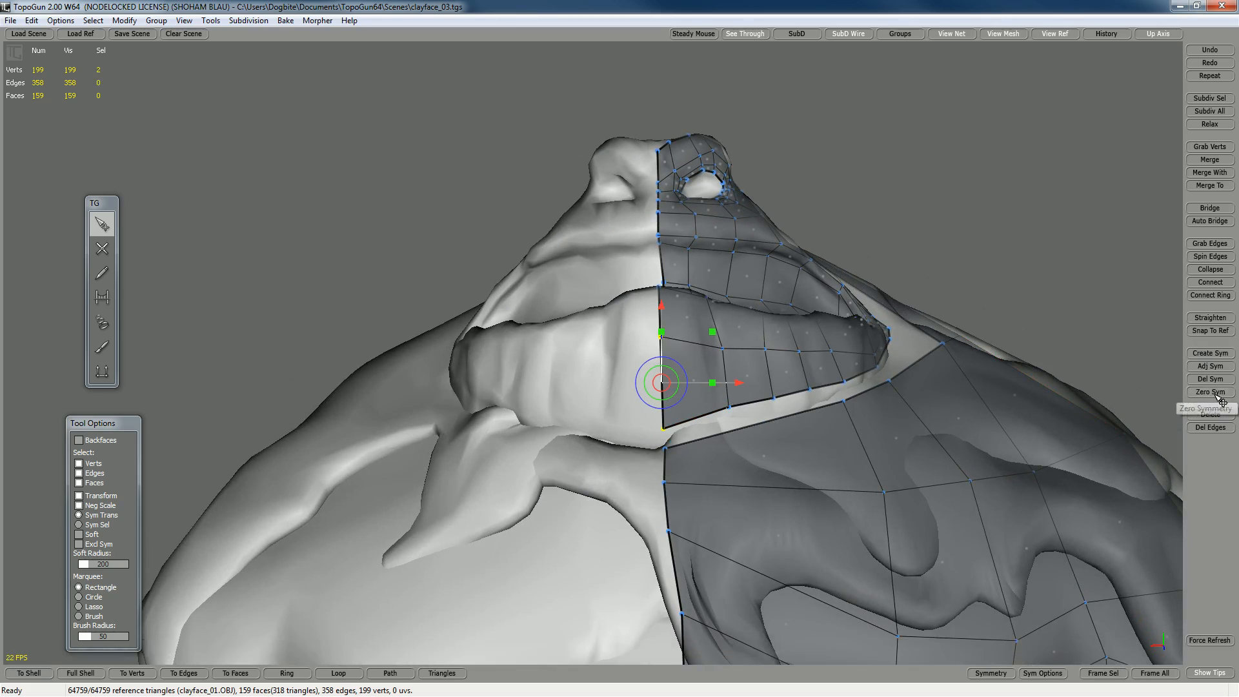
- Fill the gap between the nostril's outer edge and the cheek strip with a face
alt+drag(618, 317, 586, 358)
alt+drag(604, 276, 684, 367)
scroll(694, 484, up, 4)
scroll(693, 483, down, 4)
key(w)
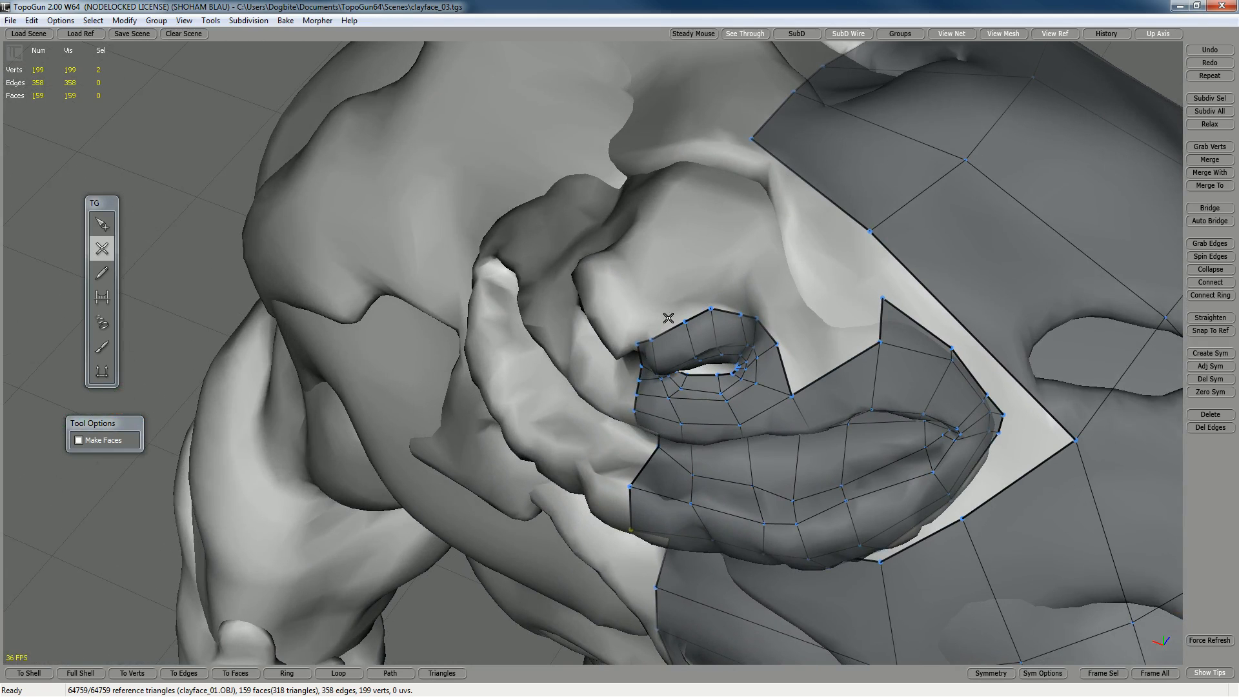
alt+drag(695, 295, 672, 274)
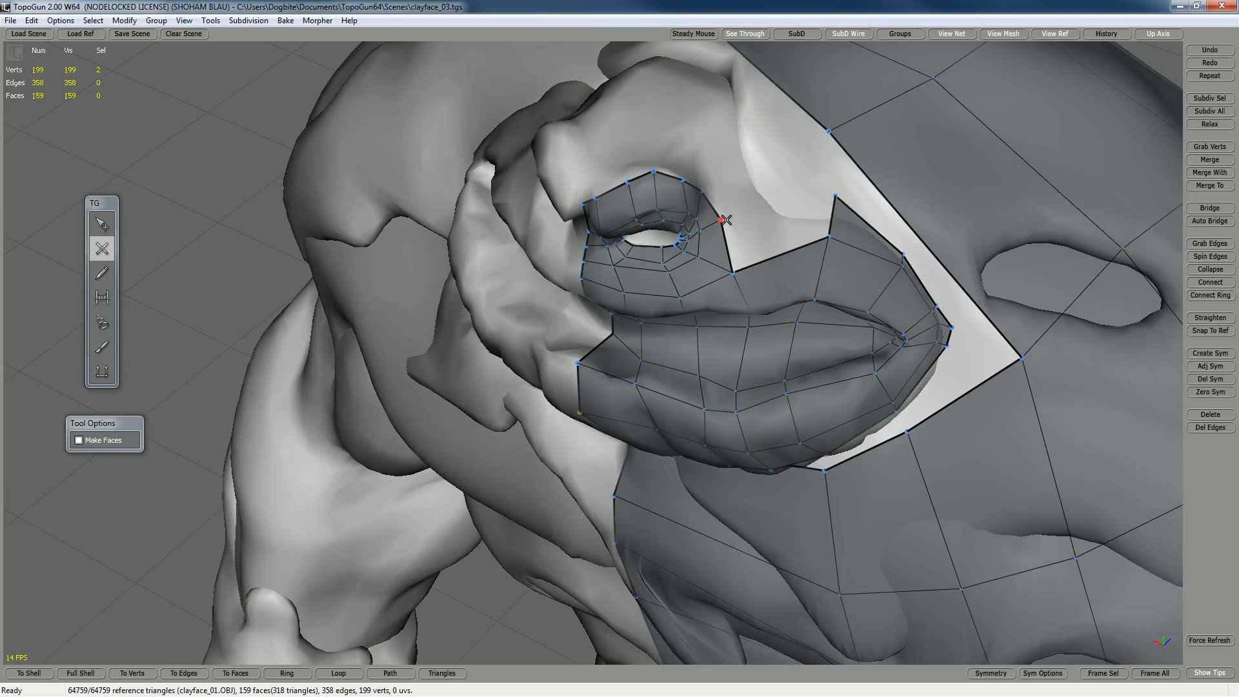
click(830, 196)
- Insert an edge loop through the cheek and both lips with Connect Ring, starting from the upper cheek border edge
alt+drag(784, 217, 747, 194)
alt+middle_drag(747, 194, 748, 240)
alt+right_drag(748, 241, 742, 240)
alt+middle_drag(742, 240, 730, 285)
alt+drag(730, 285, 751, 303)
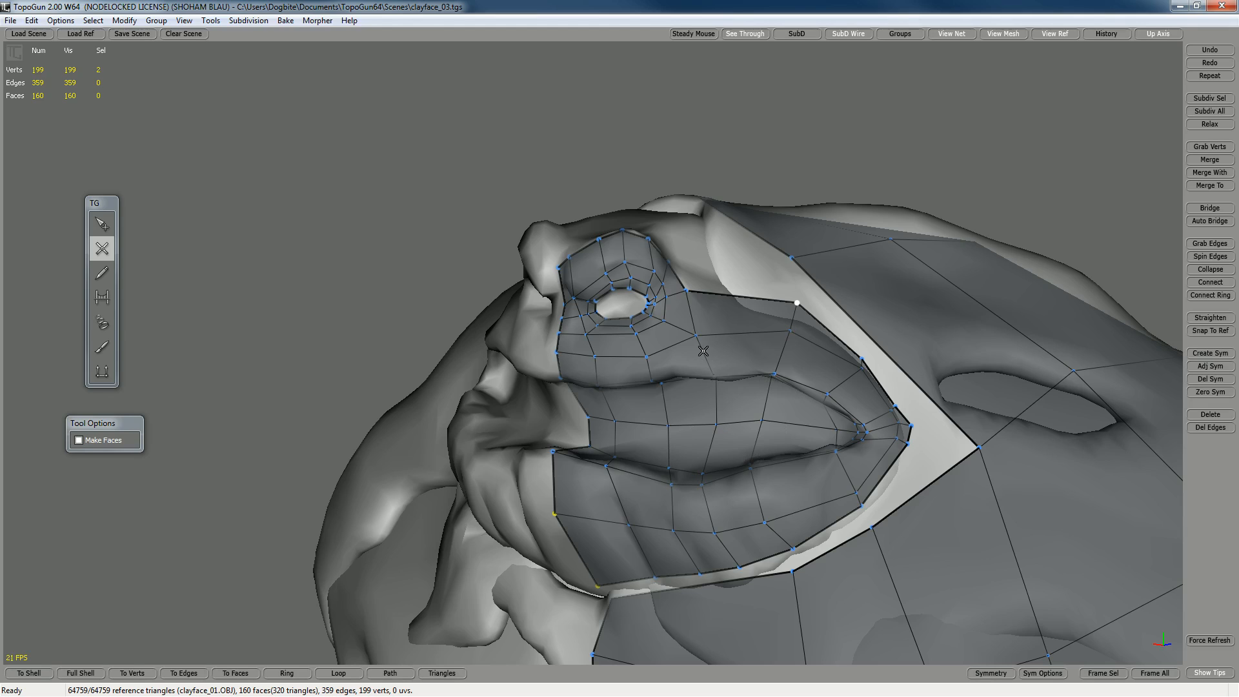
key(q)
click(752, 300)
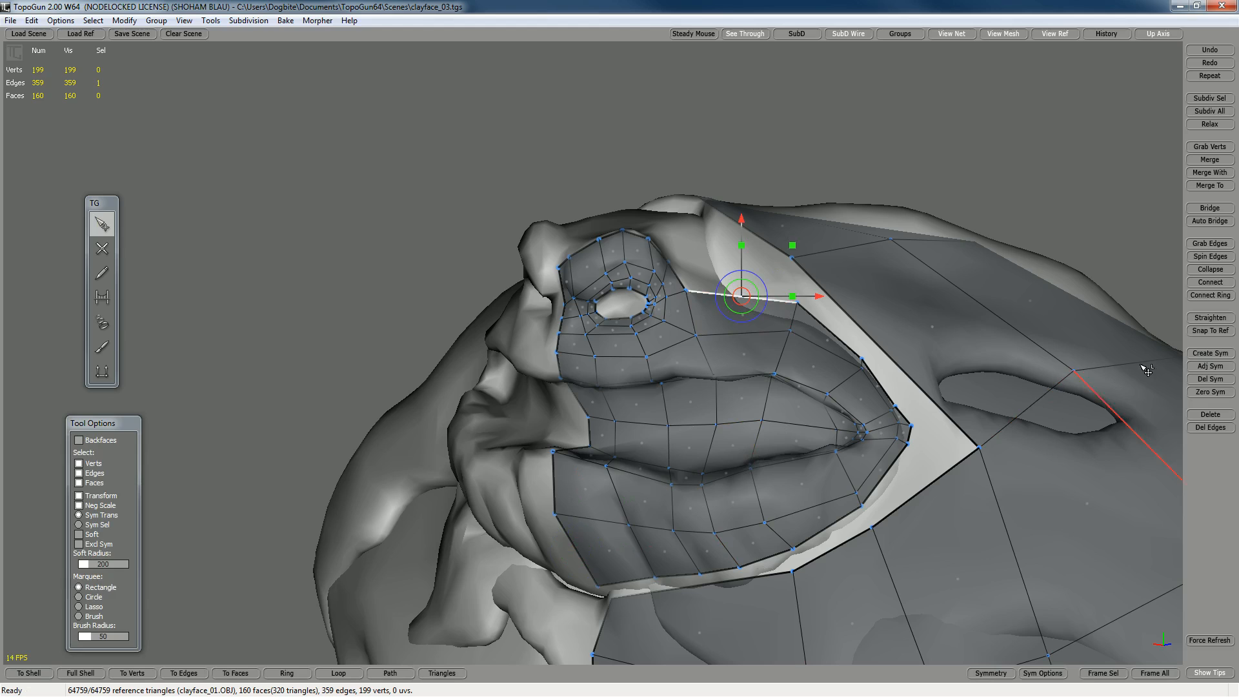
click(1208, 296)
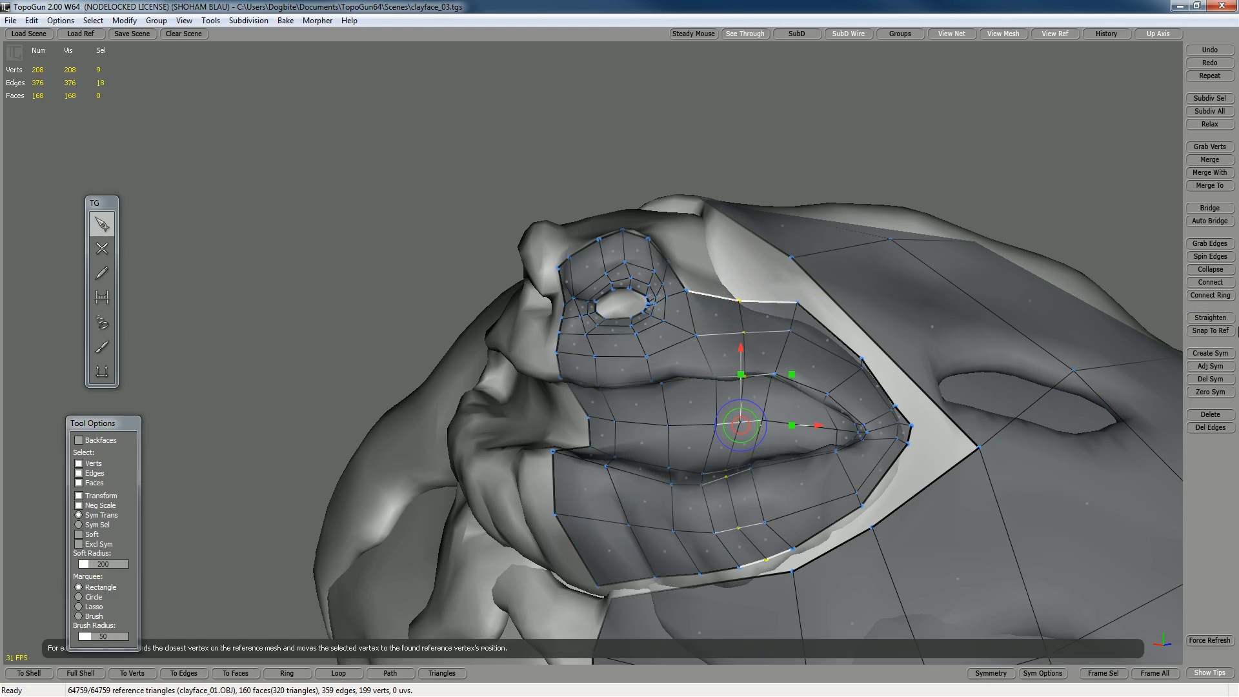
- Adjust the new edge loop's vertices along the upper-lip crease to follow the sculpted surface
click(744, 278)
drag(742, 302, 793, 336)
drag(746, 378, 719, 324)
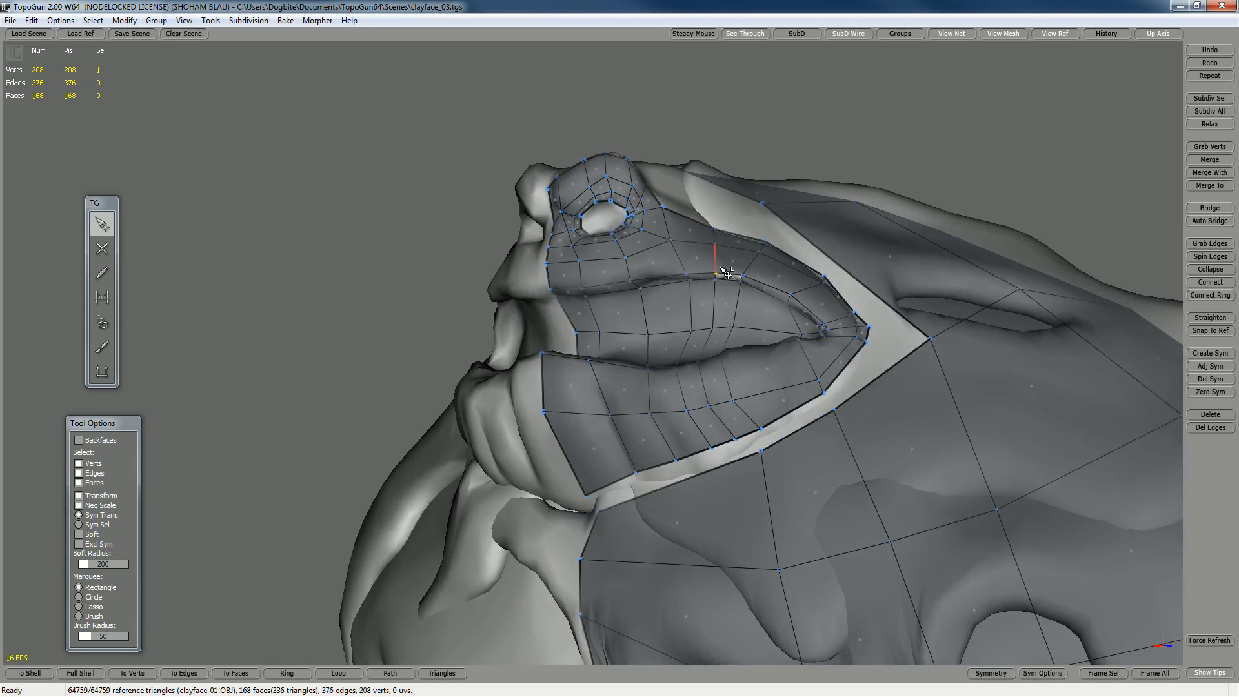
drag(717, 276, 719, 281)
alt+right_drag(722, 279, 772, 325)
alt+middle_drag(772, 325, 732, 335)
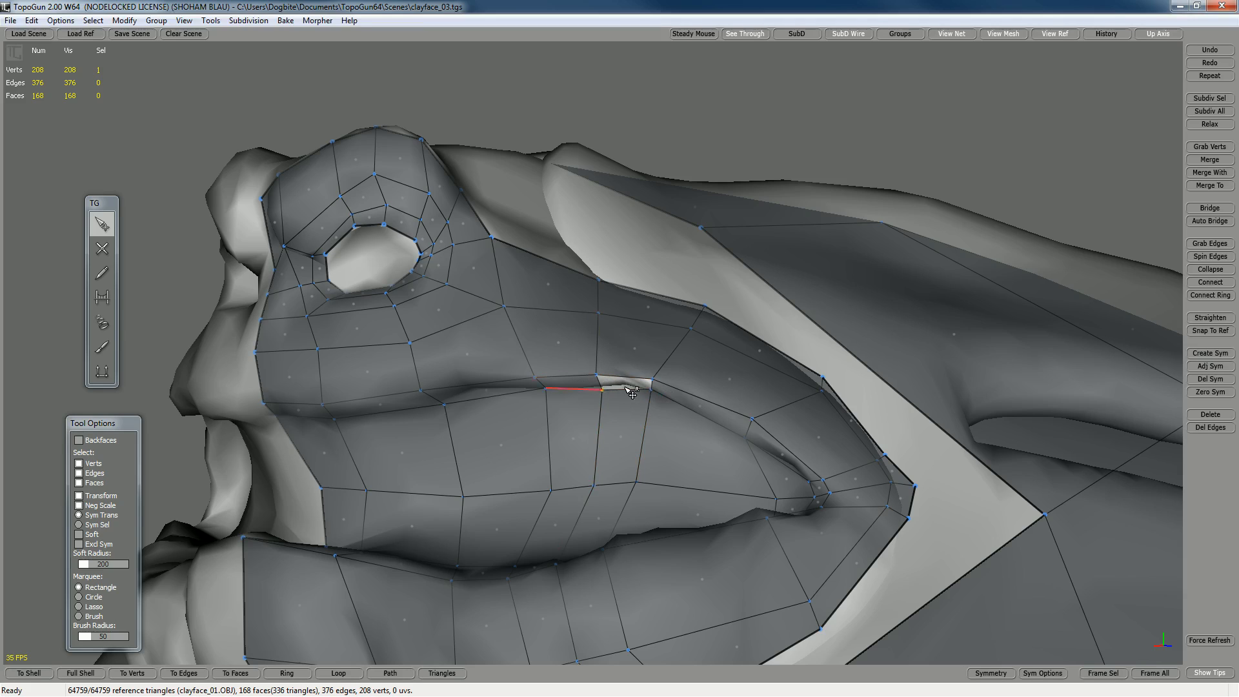
key(w)
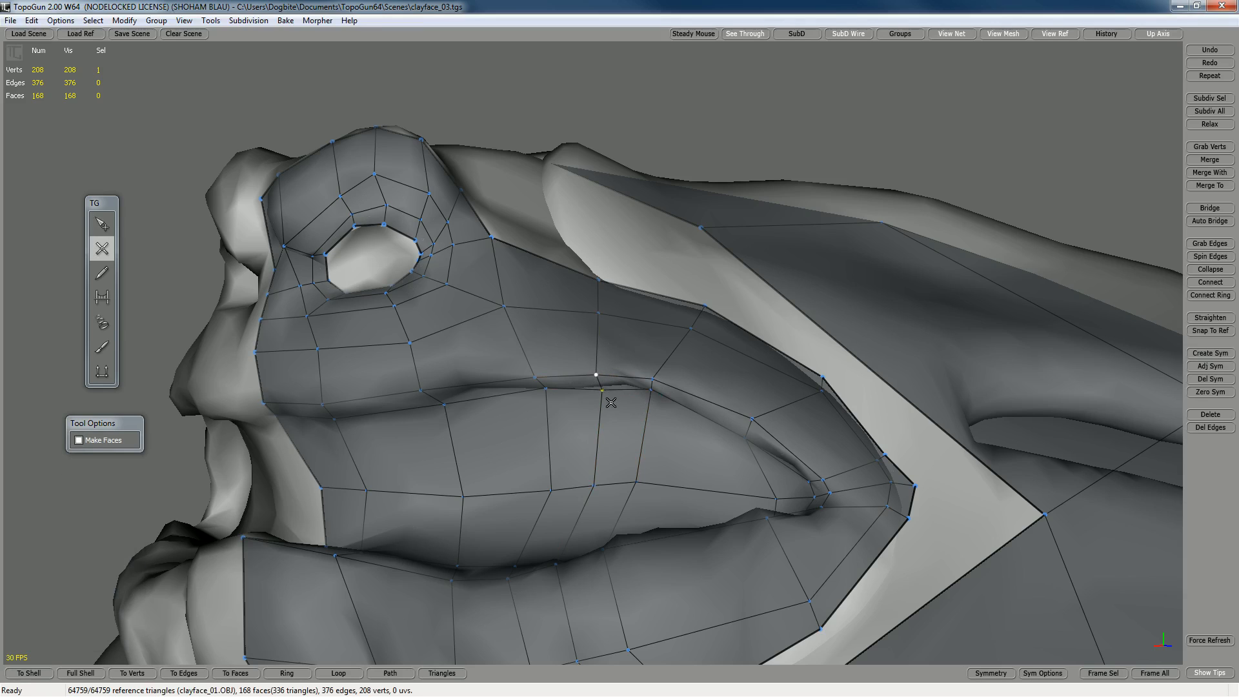
alt+drag(614, 404, 633, 378)
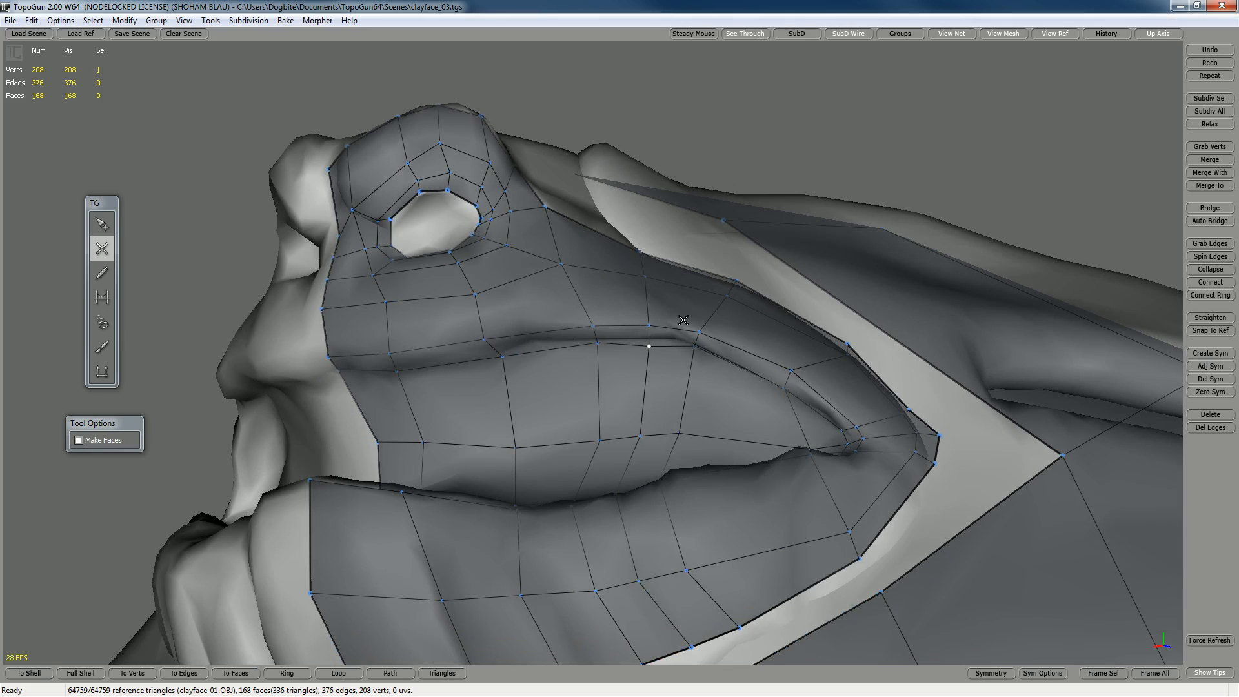
scroll(696, 361, down, 2)
key(q)
drag(639, 349, 642, 342)
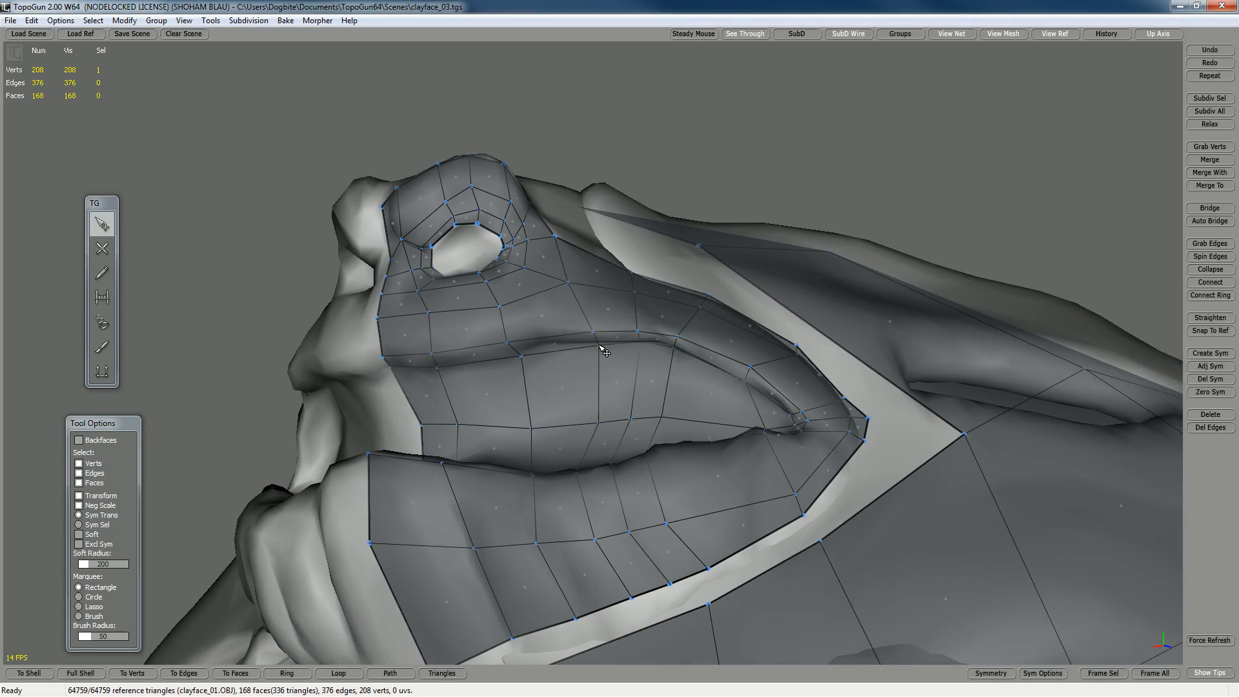
- Reposition the vertices on the lower lip and inside the mouth to even out the edge spacing
middle_drag(541, 366, 724, 450)
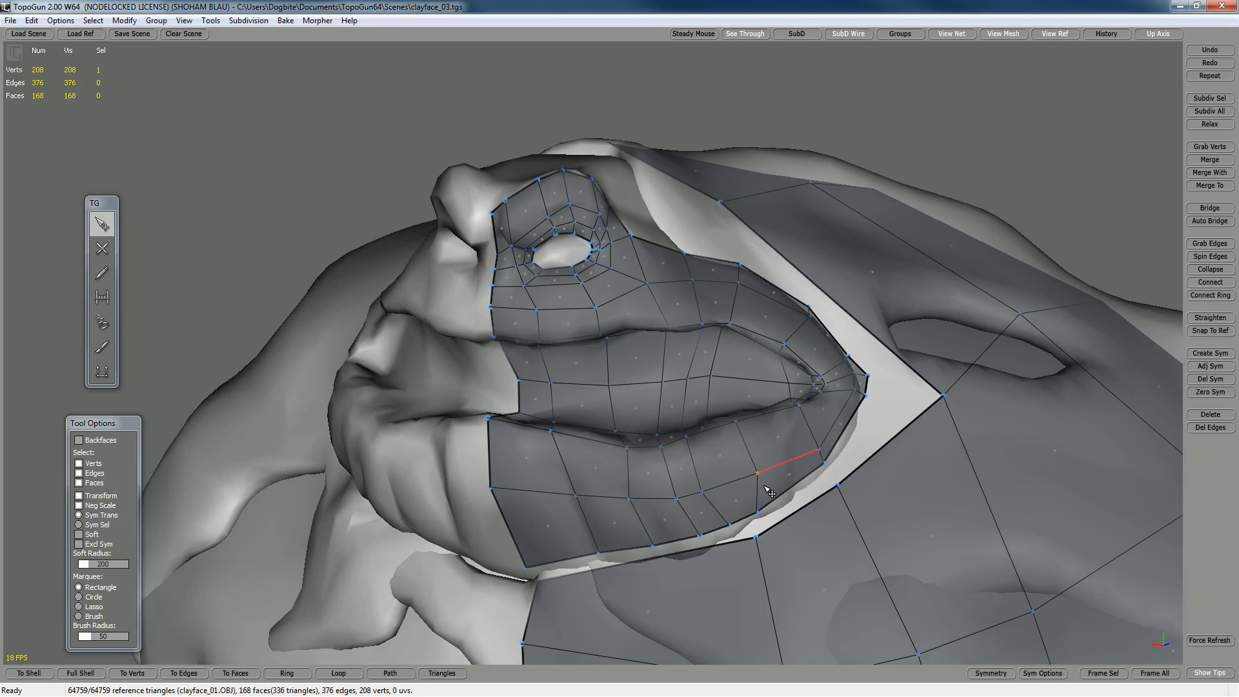
middle_drag(761, 514, 778, 555)
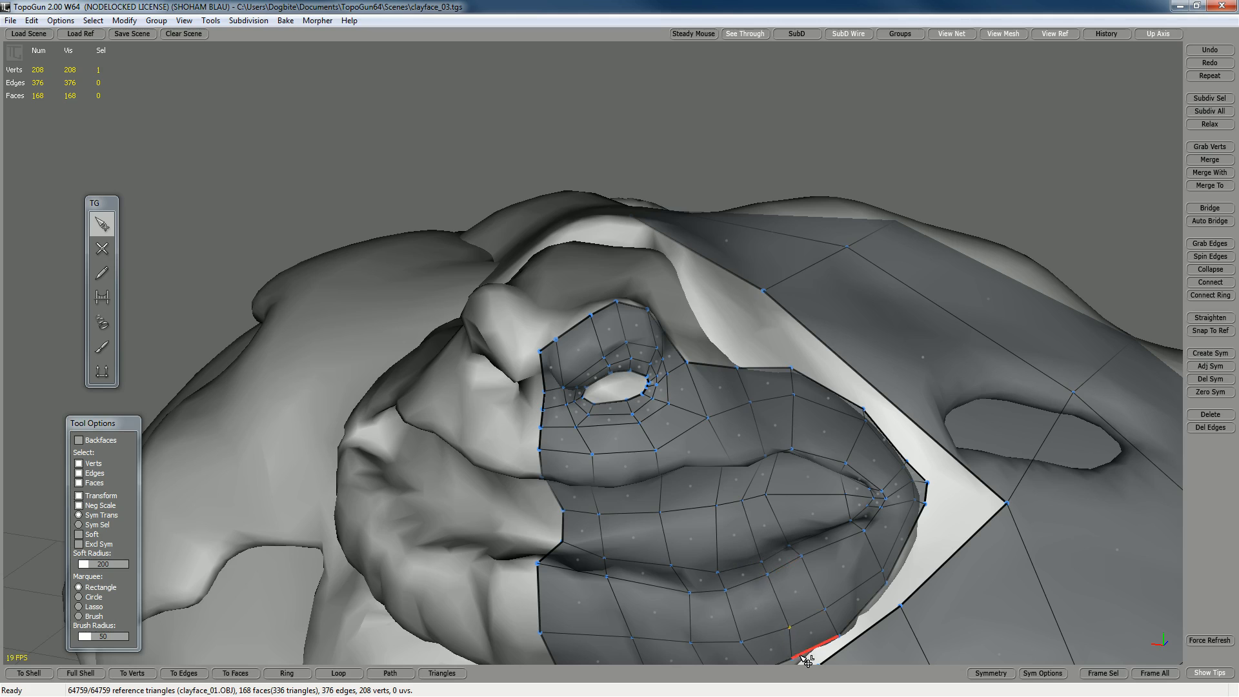
right_drag(799, 659, 663, 402)
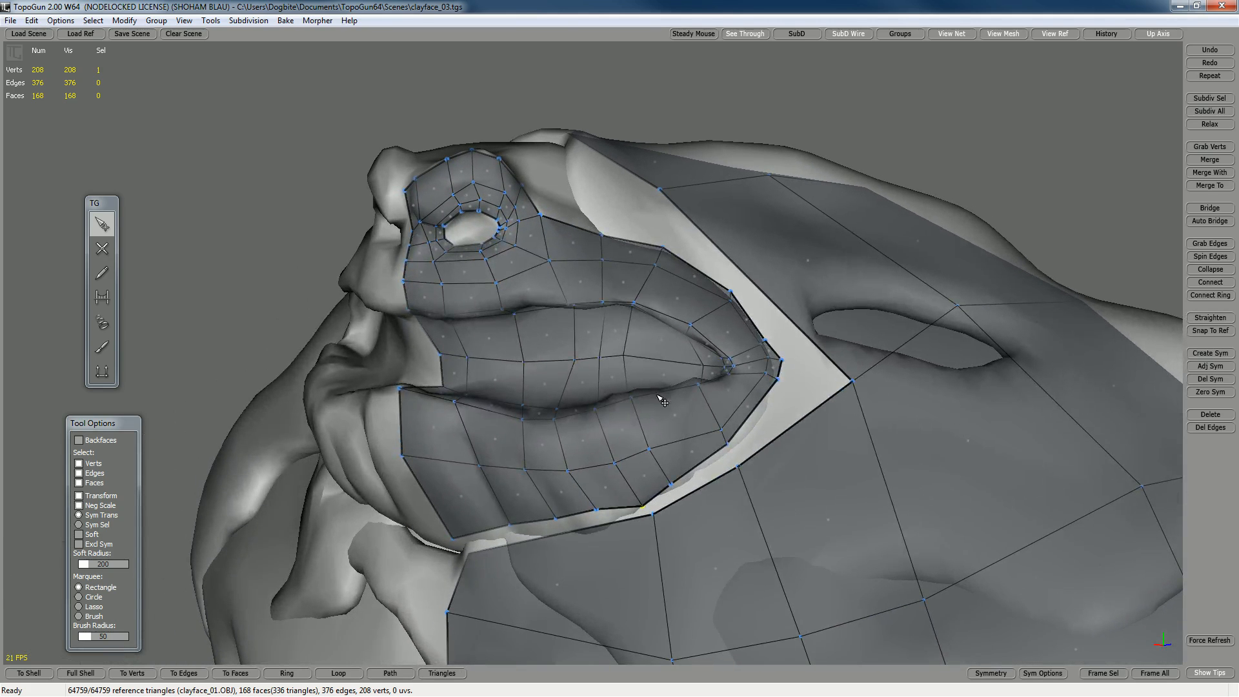
drag(623, 356, 633, 356)
- Add a strip of quads along the upper border of the nostril, from the centre line to its outer side
right_drag(574, 362, 677, 464)
key(w)
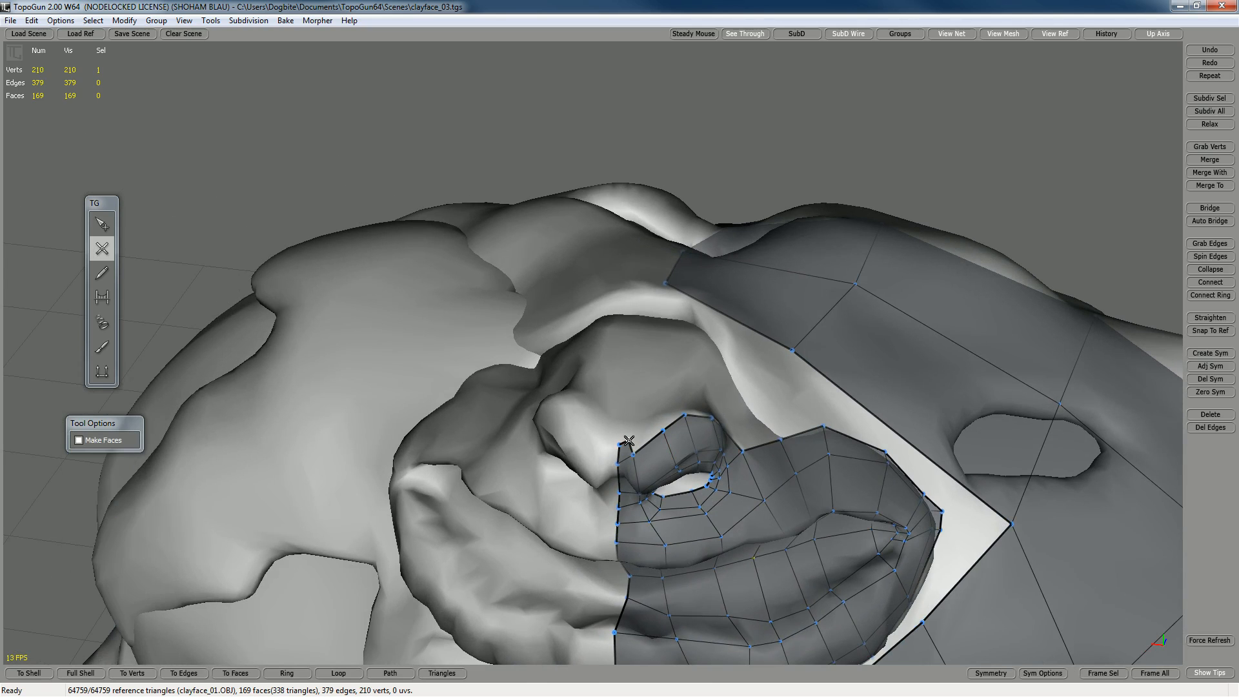
right_drag(654, 423, 441, 448)
scroll(441, 448, up, 4)
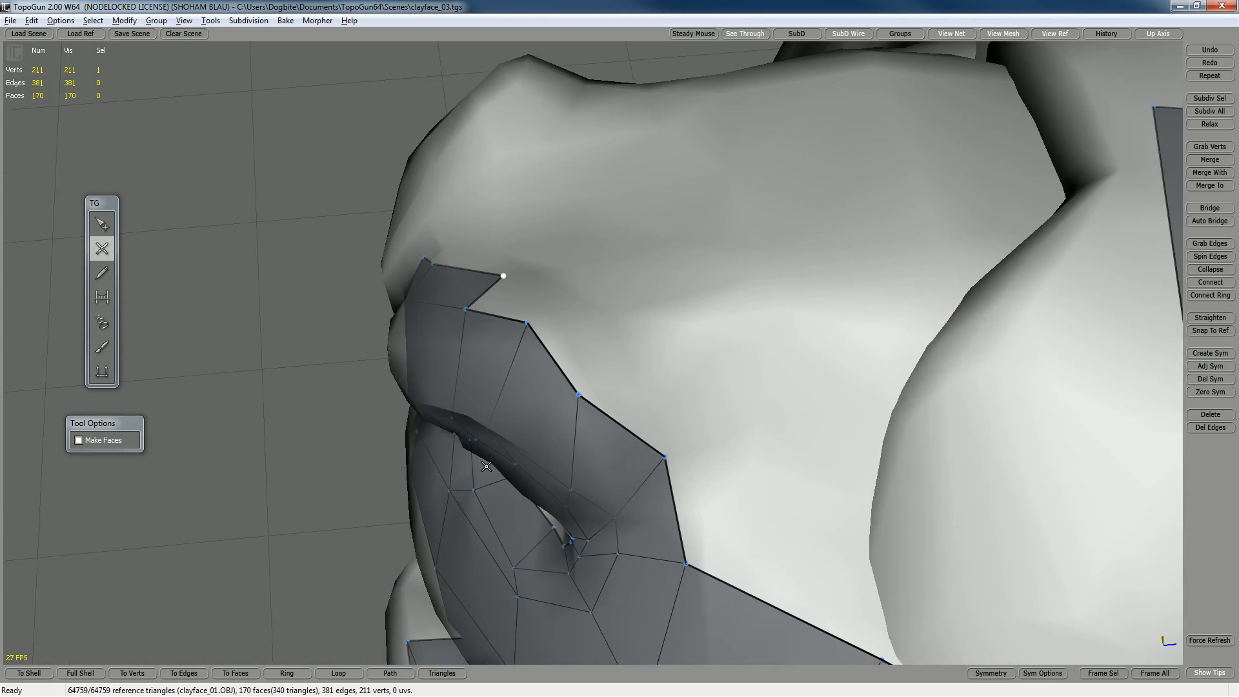
drag(532, 298, 569, 298)
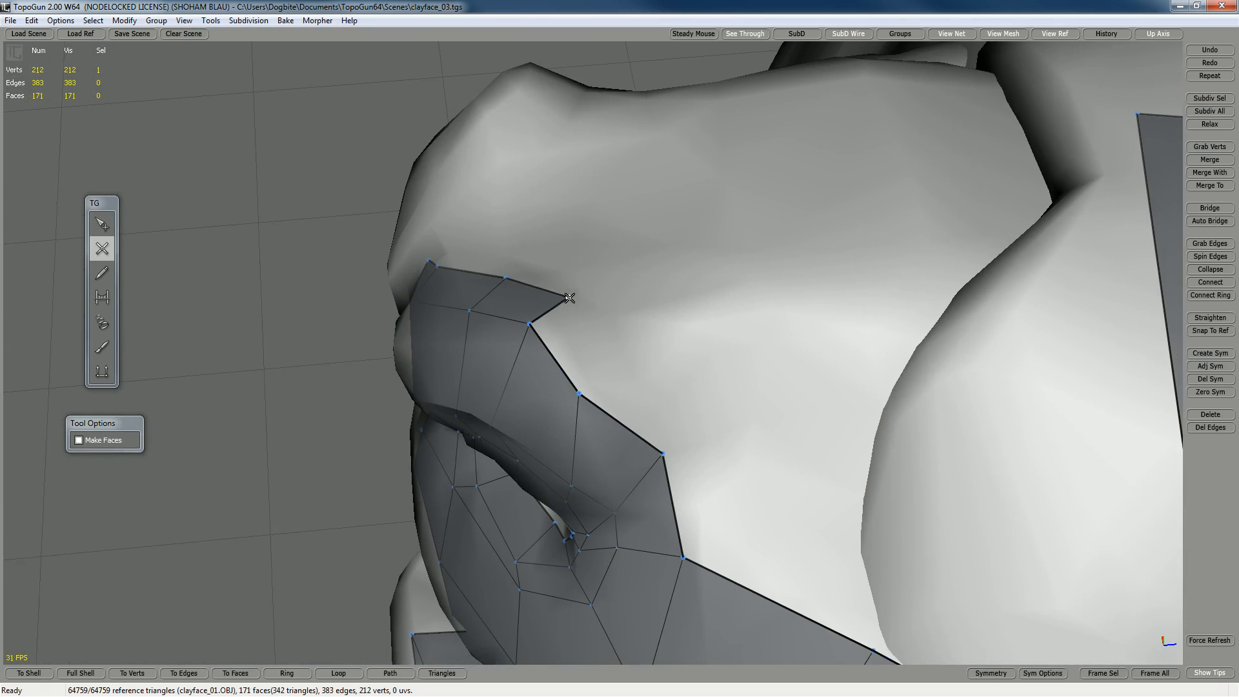
drag(580, 395, 637, 363)
drag(663, 454, 703, 444)
- Close the outer end of the nostril strip with a triangle at the cheek corner
alt+drag(689, 538, 841, 435)
alt+right_drag(841, 435, 819, 429)
alt+middle_drag(819, 429, 812, 445)
alt+drag(798, 436, 808, 352)
click(769, 379)
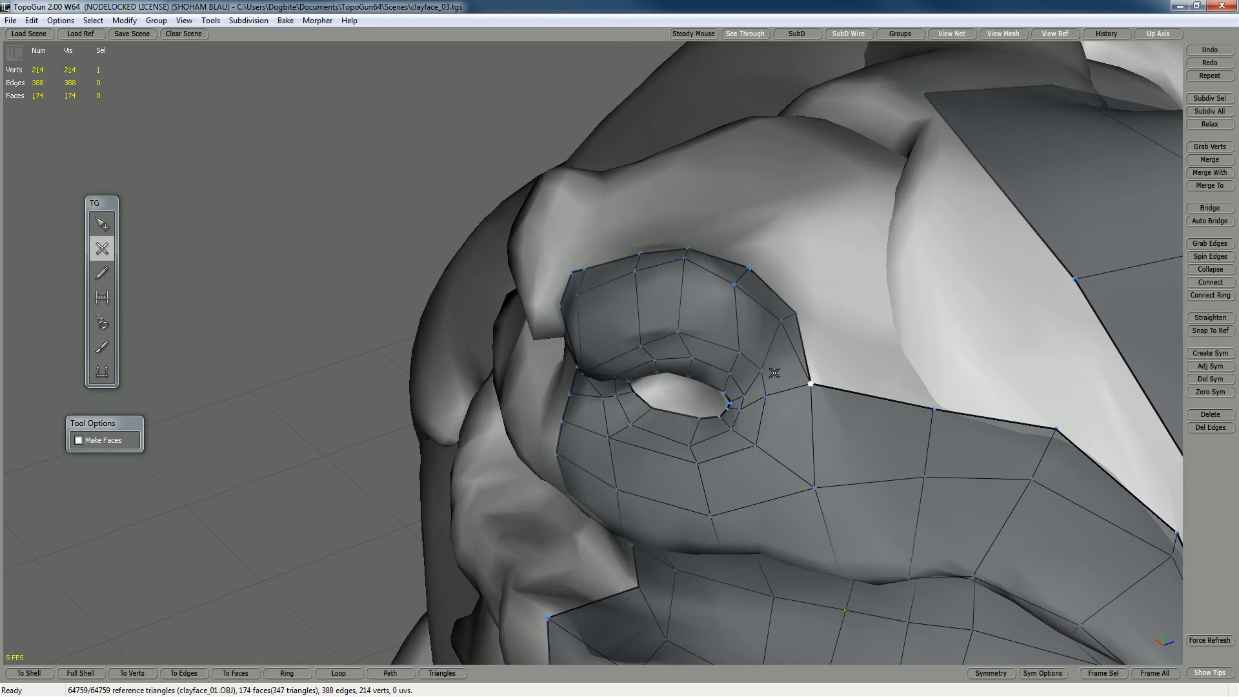
- Insert an edge loop across the nostril's outer side with Connect Ring and move its outermost vertex inward
alt+drag(702, 360, 753, 331)
alt+right_drag(753, 331, 783, 332)
key(q)
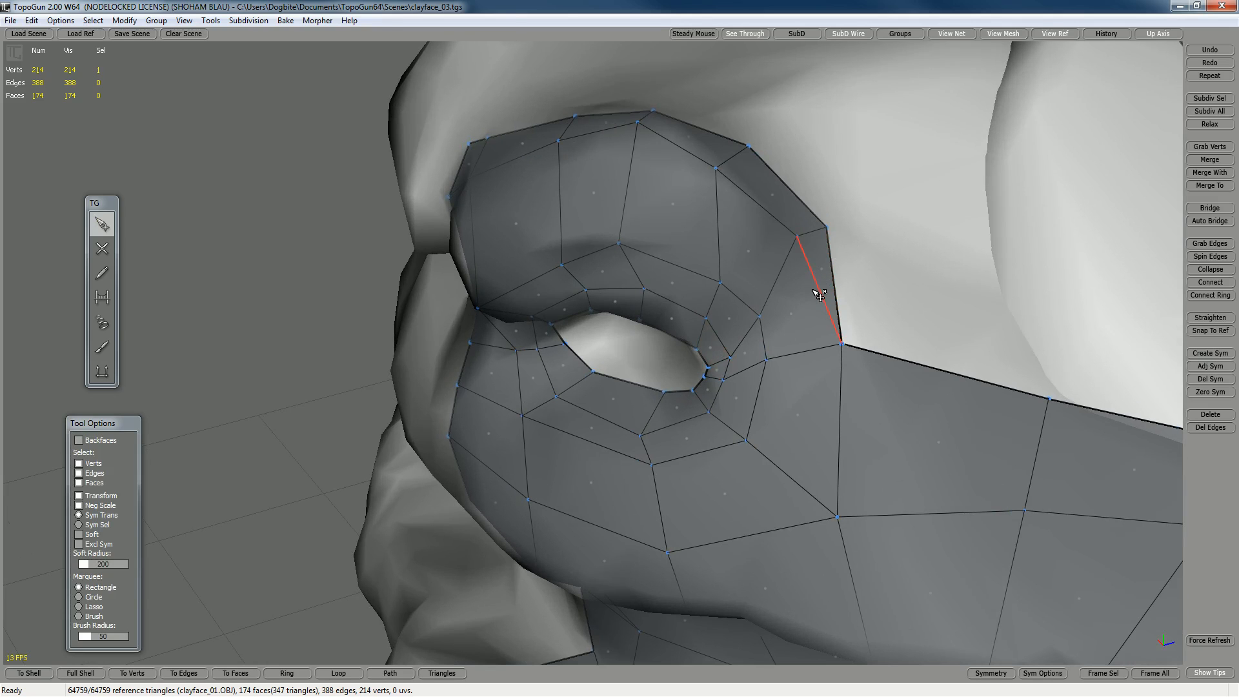
alt+drag(739, 357, 944, 360)
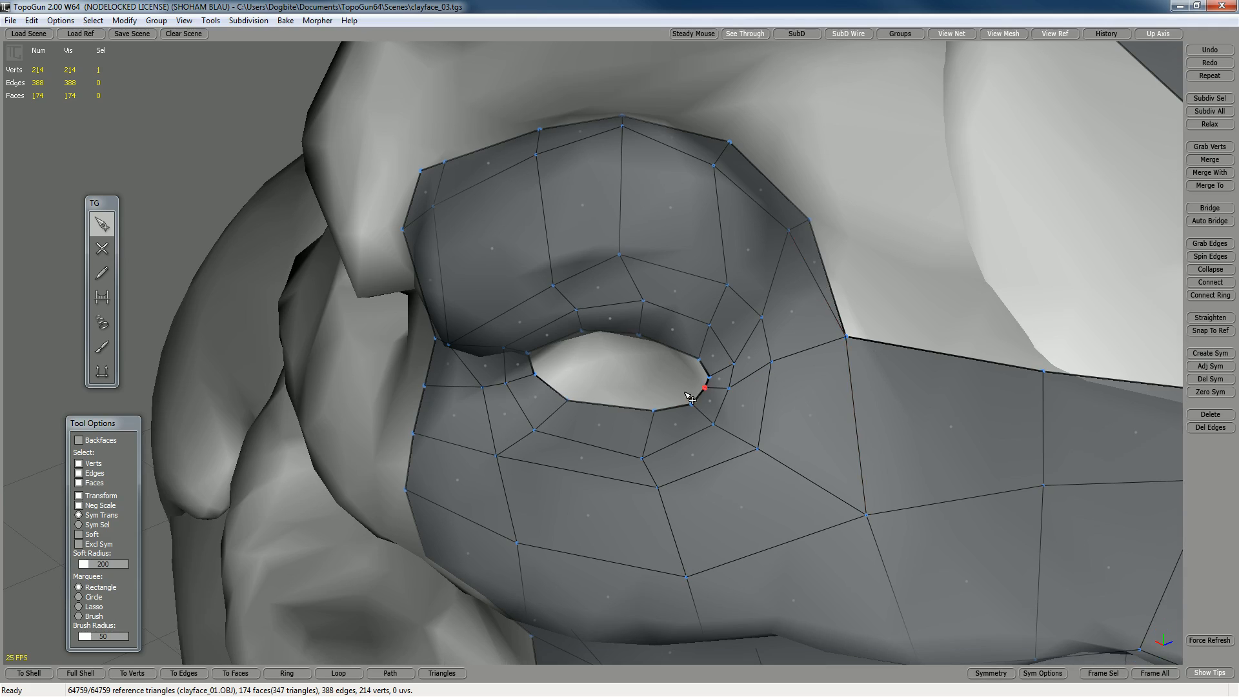
click(814, 292)
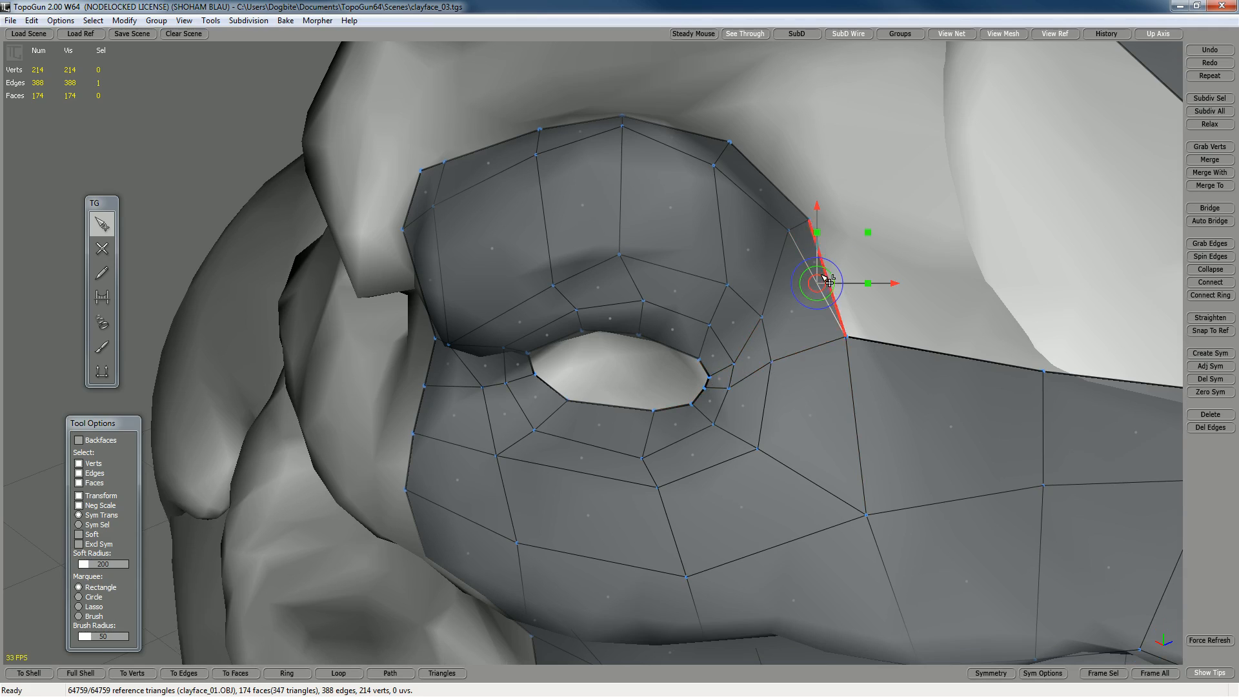
click(1202, 297)
click(886, 284)
drag(816, 283, 810, 295)
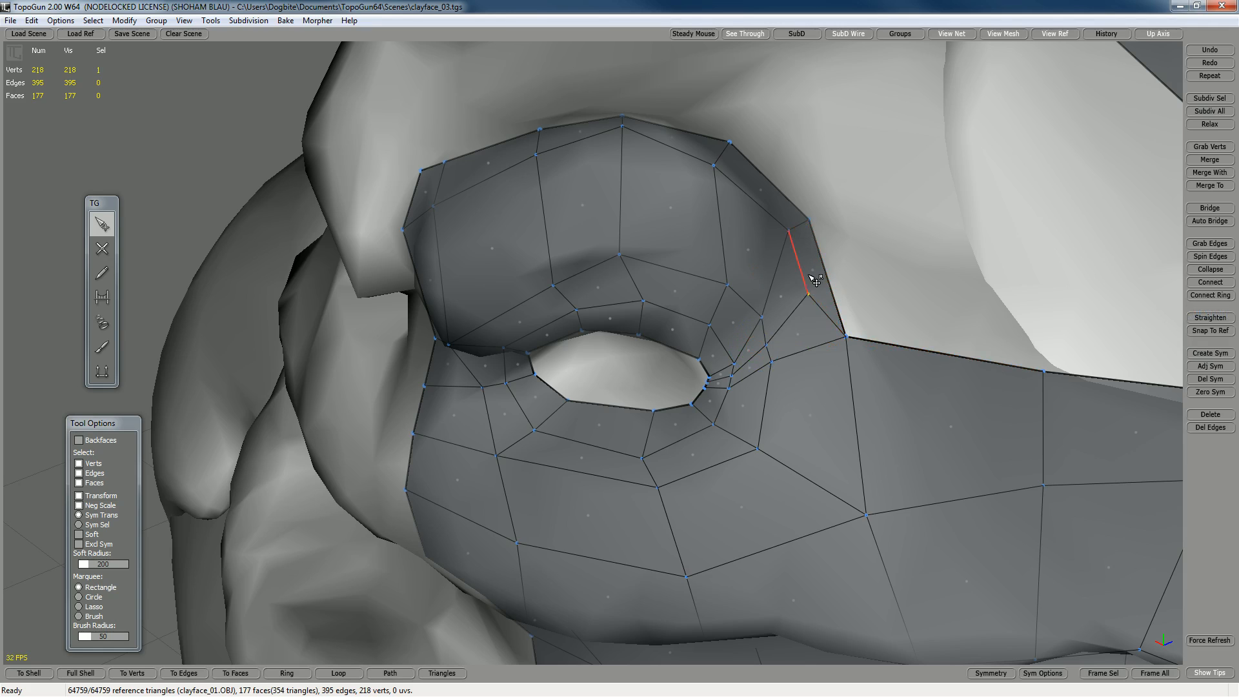
- Reposition the vertices at the nostril opening's outer corner and along its upper rim to even out the spacing
alt+drag(750, 353, 770, 342)
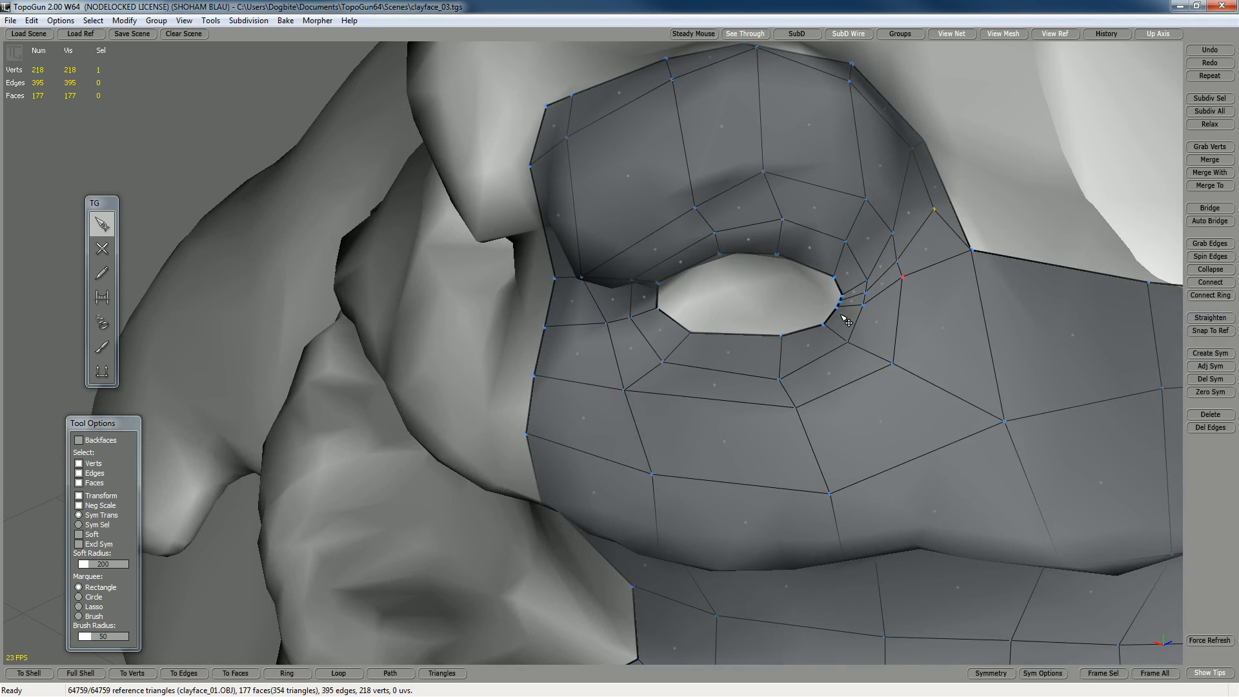
alt+drag(867, 111, 855, 153)
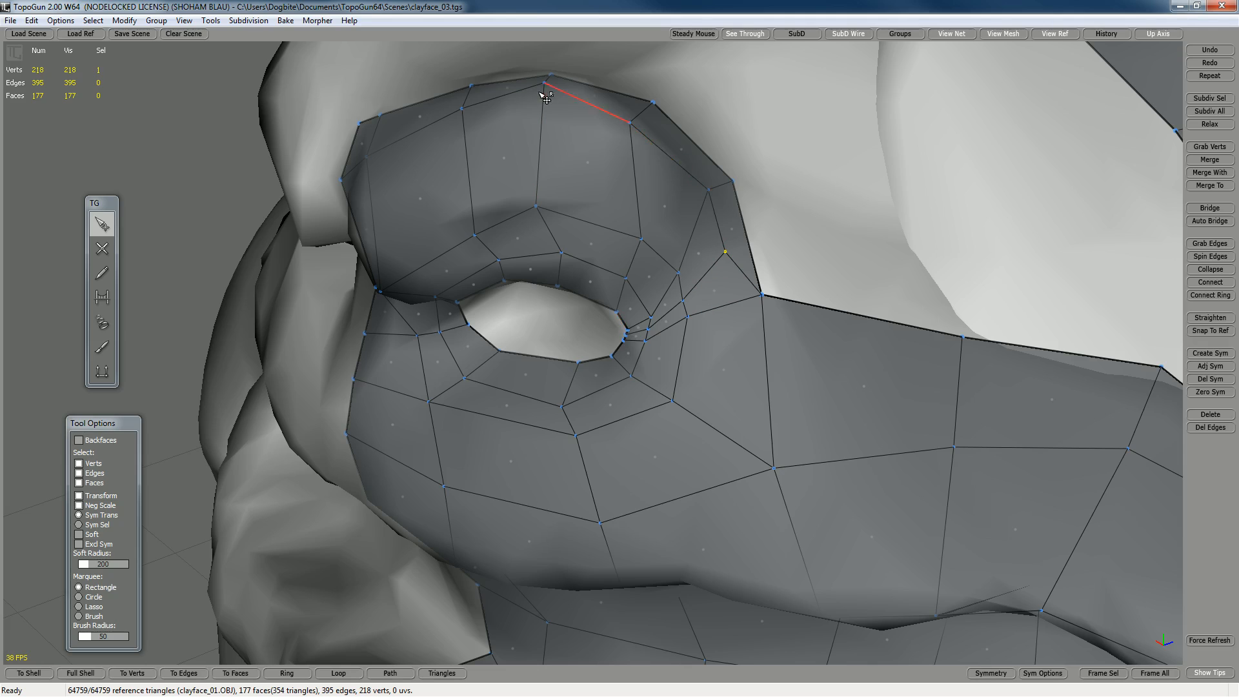
scroll(642, 337, up, 6)
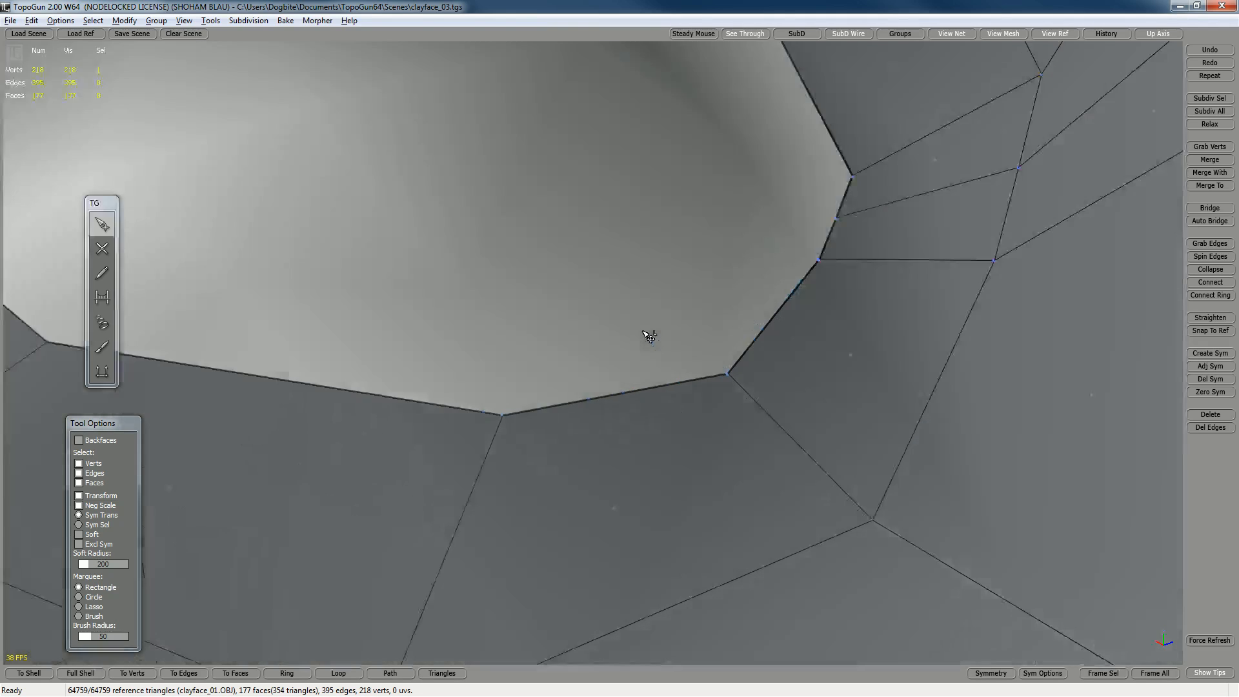
scroll(641, 333, down, 2)
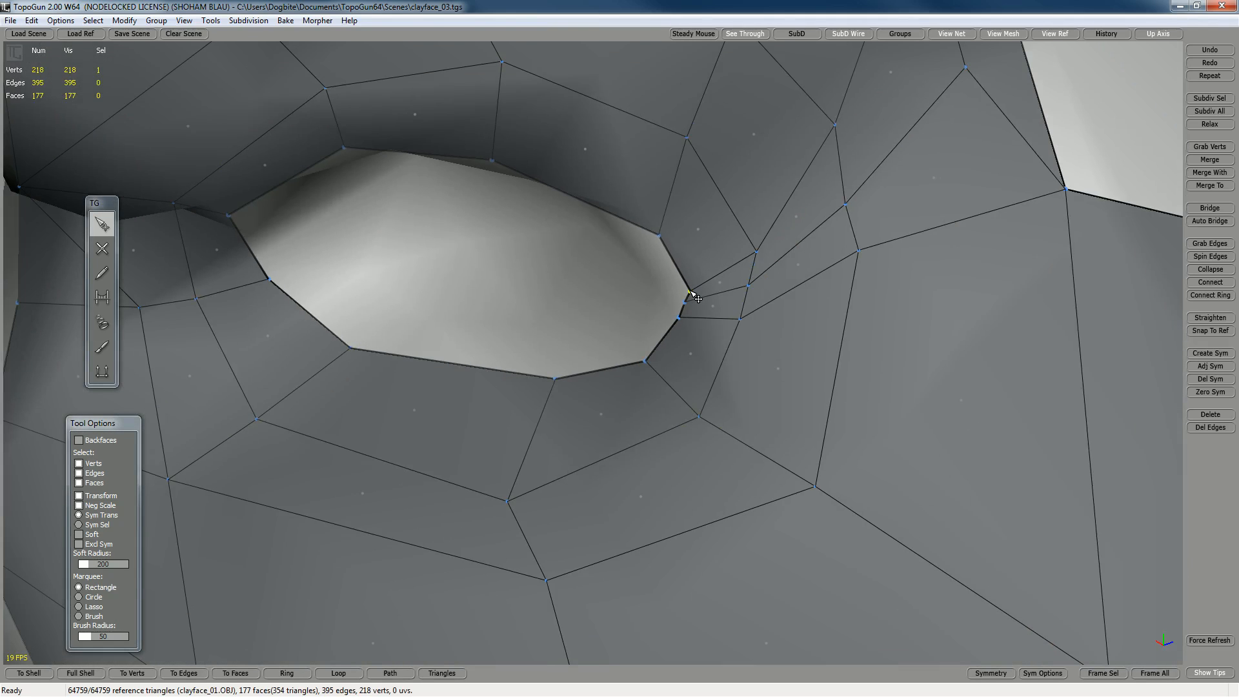
drag(757, 253, 759, 260)
click(690, 304)
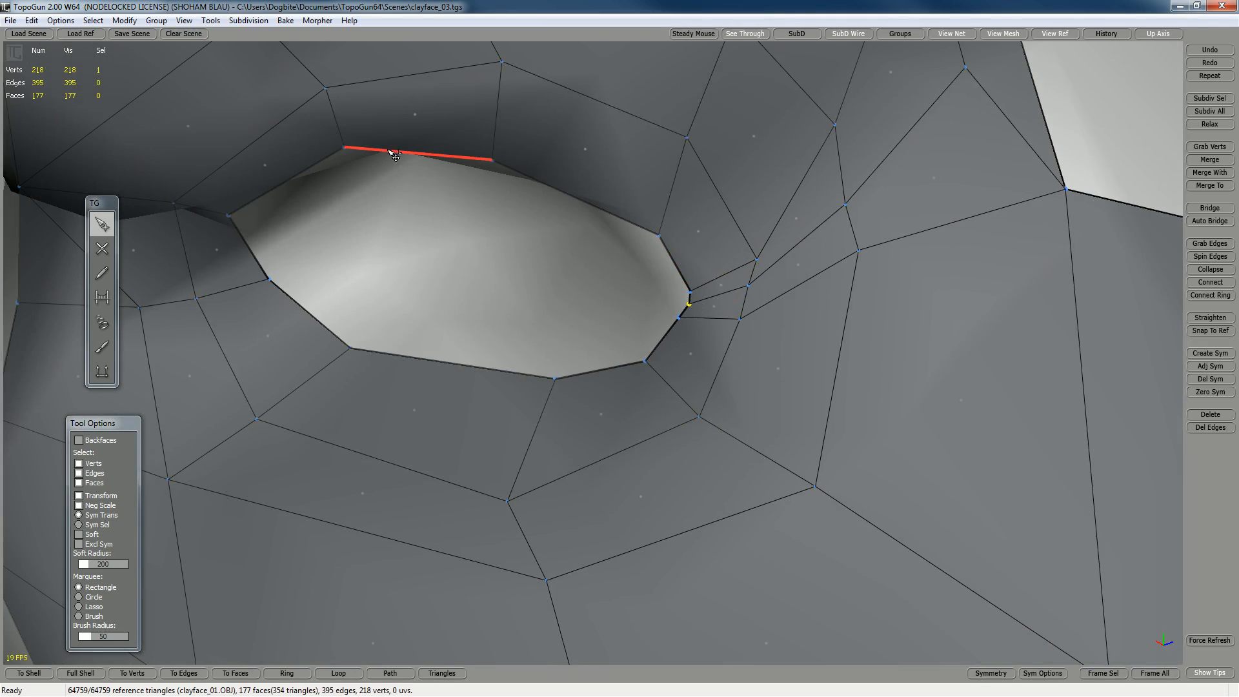
drag(344, 147, 348, 153)
alt+right_drag(348, 154, 407, 177)
mouse_move(504, 223)
alt+mouse_down()
mouse_move(409, 249)
mouse_move(439, 256)
mouse_move(499, 239)
alt+mouse_up()
alt+drag(559, 331, 603, 312)
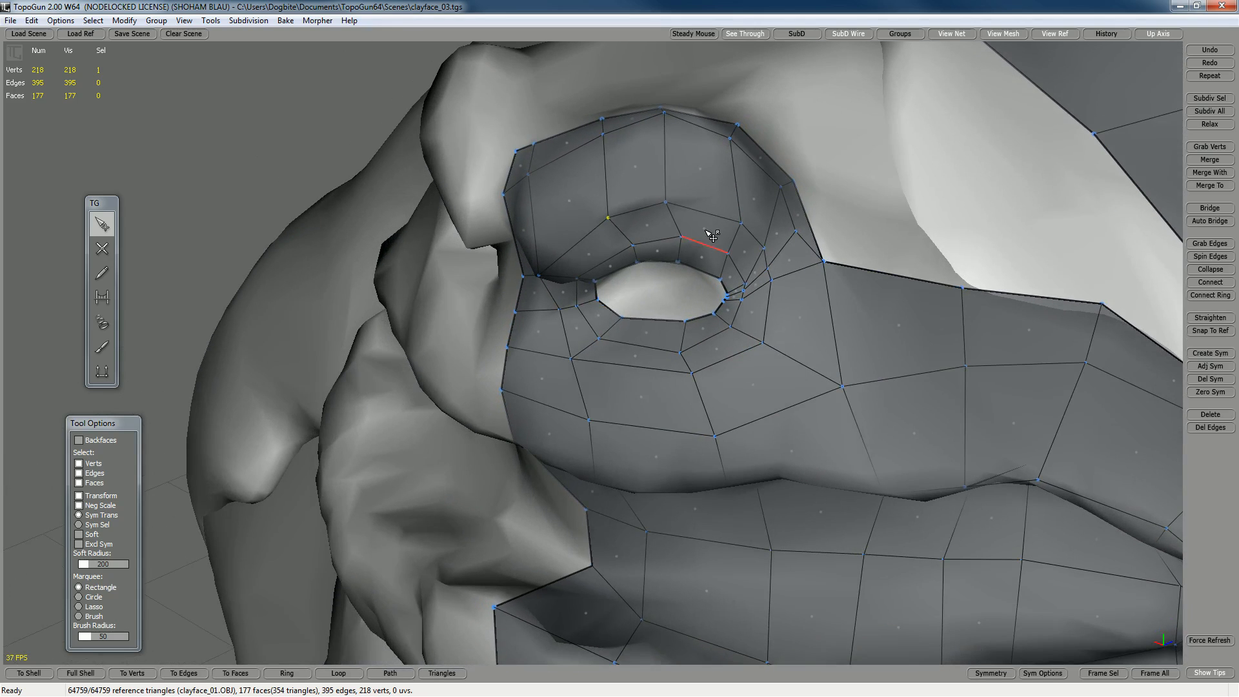
- Build a strip of six quads above the nostril, from the cheek's upper border across to the centre line
alt+drag(670, 209, 586, 368)
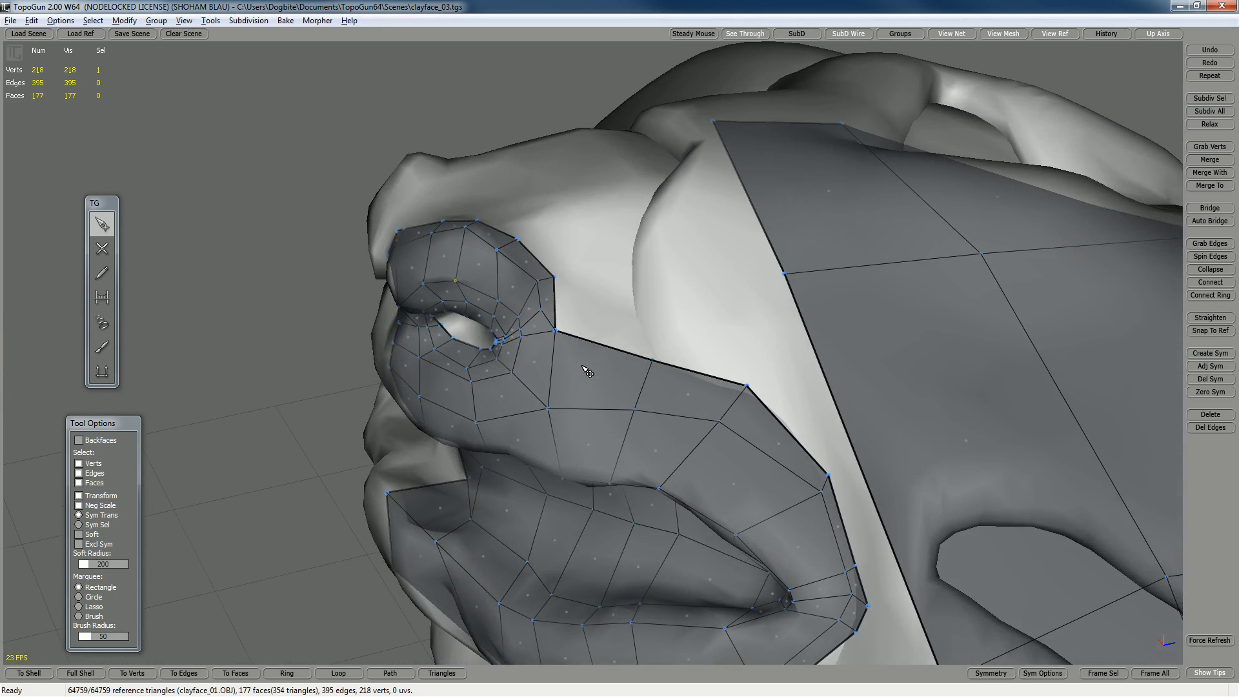
key(w)
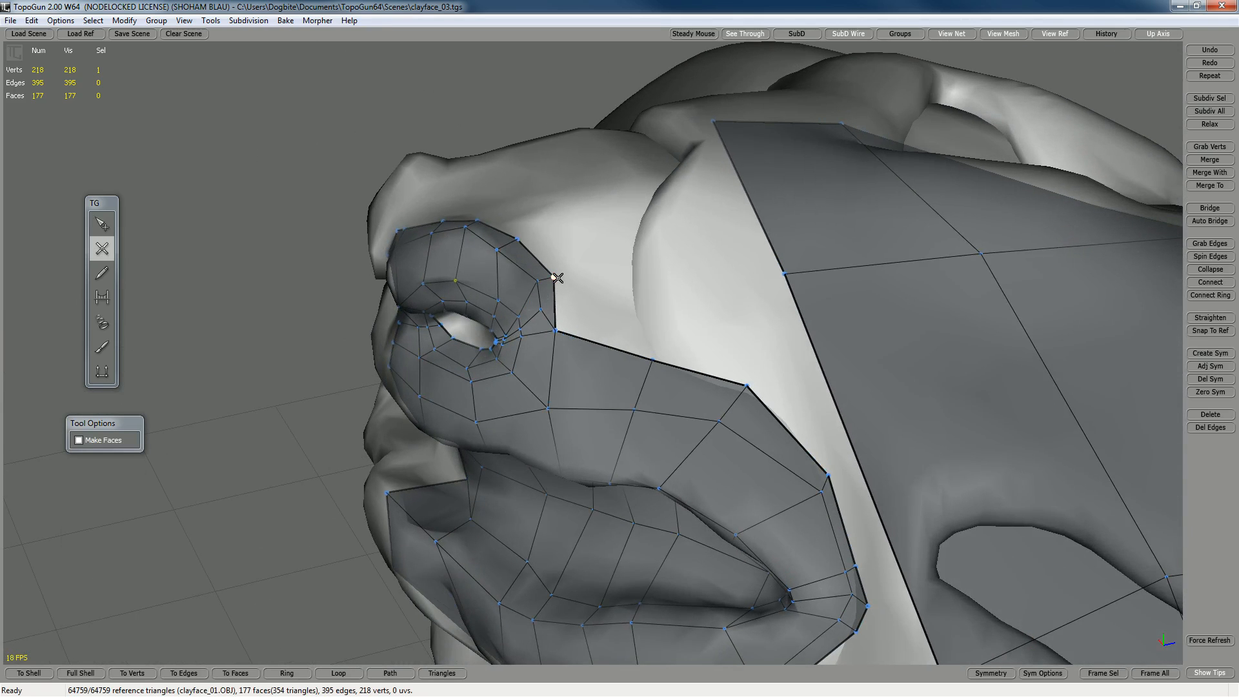
click(638, 282)
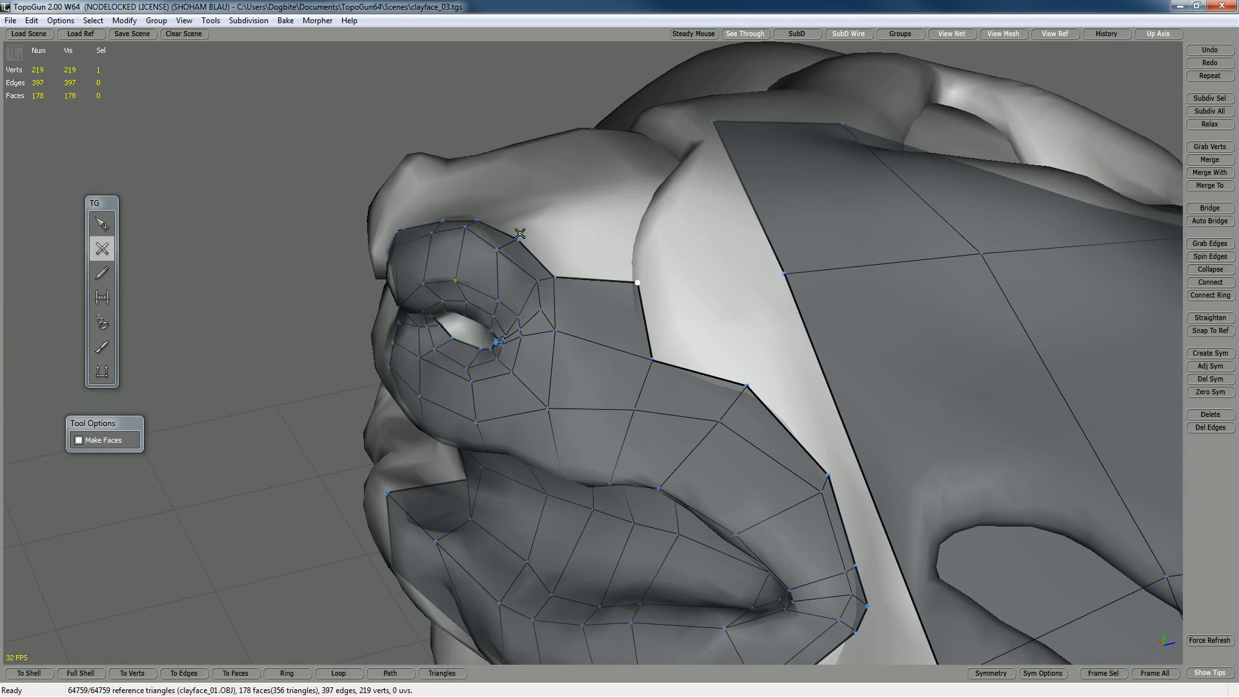
click(577, 221)
drag(577, 222, 763, 304)
alt+middle_drag(764, 304, 737, 280)
scroll(735, 278, down, 2)
scroll(732, 283, up, 2)
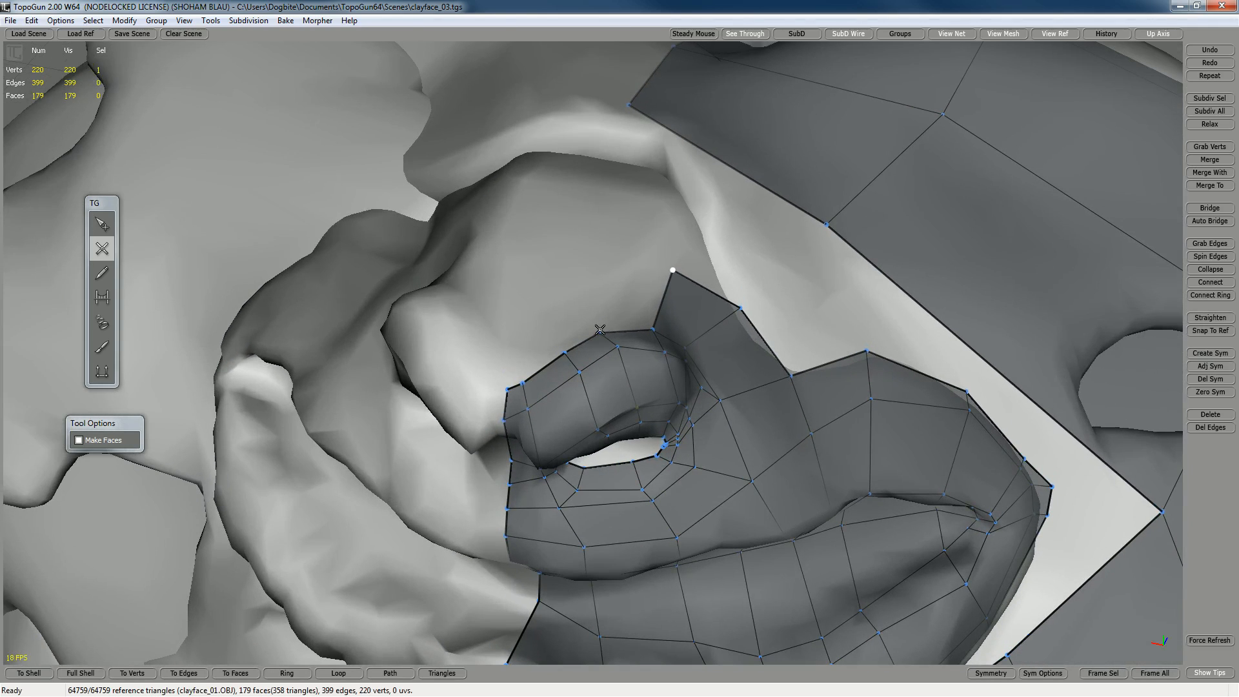
click(623, 265)
drag(571, 276, 540, 264)
- Align the new strip's innermost vertex to the symmetry plane with Zero Sym and shift the neighbouring border vertex outward
key(q)
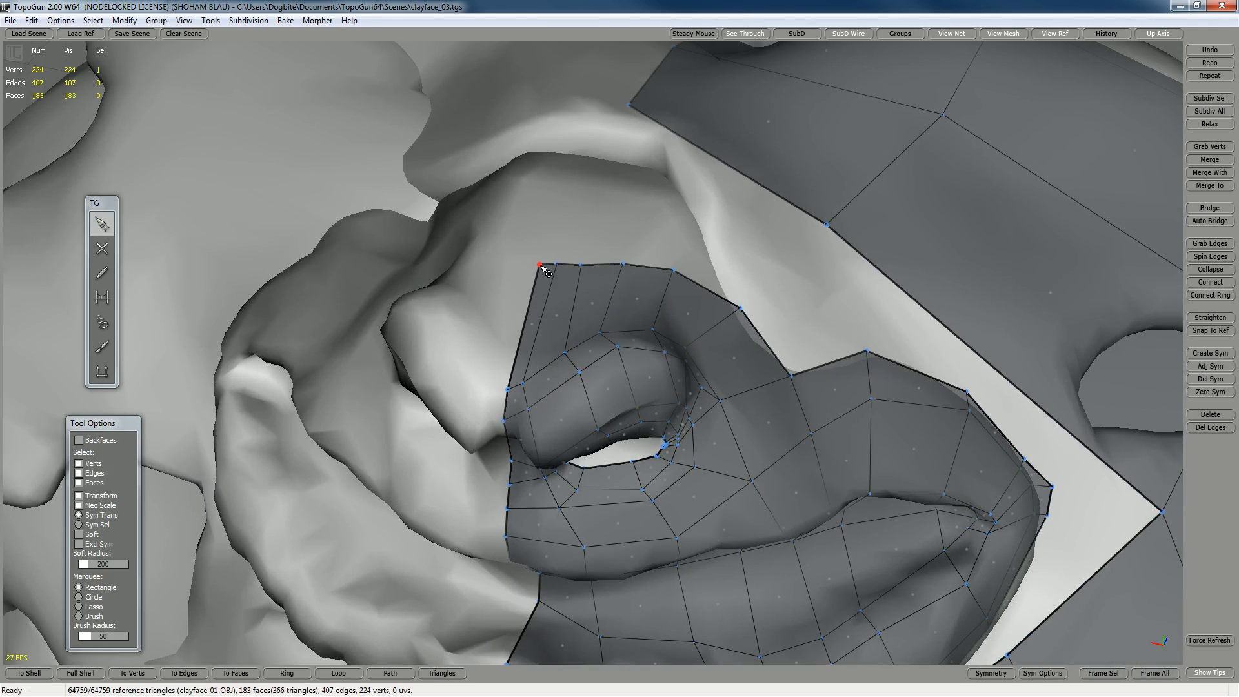
click(1218, 393)
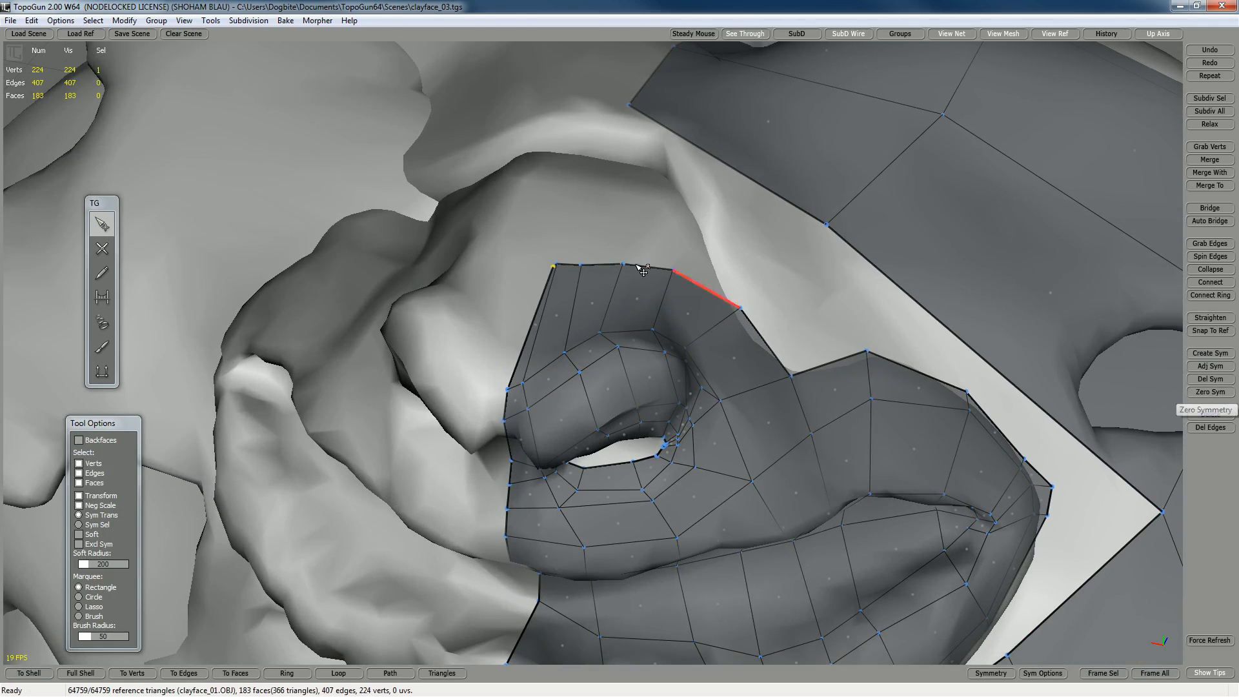
drag(587, 265, 596, 265)
- Add a second row of six quads above the nostril strip, from the cheek to the centre line, and even out its vertices
middle_drag(599, 267, 534, 305)
key(2)
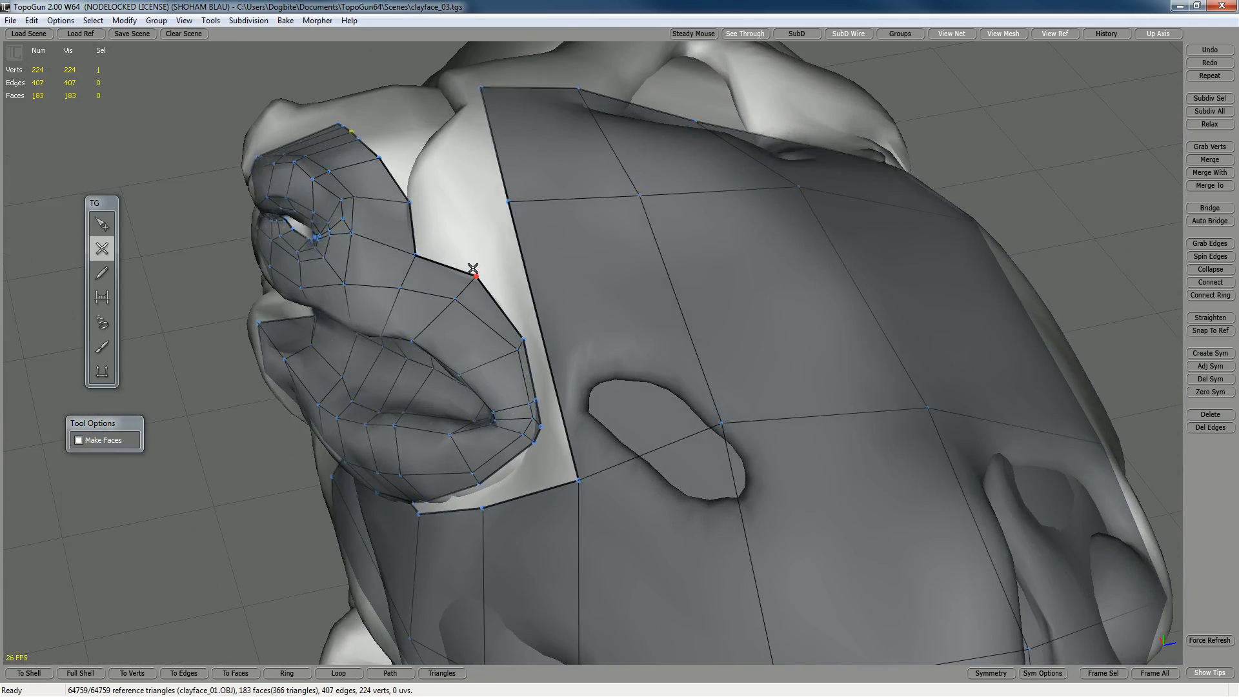
click(457, 203)
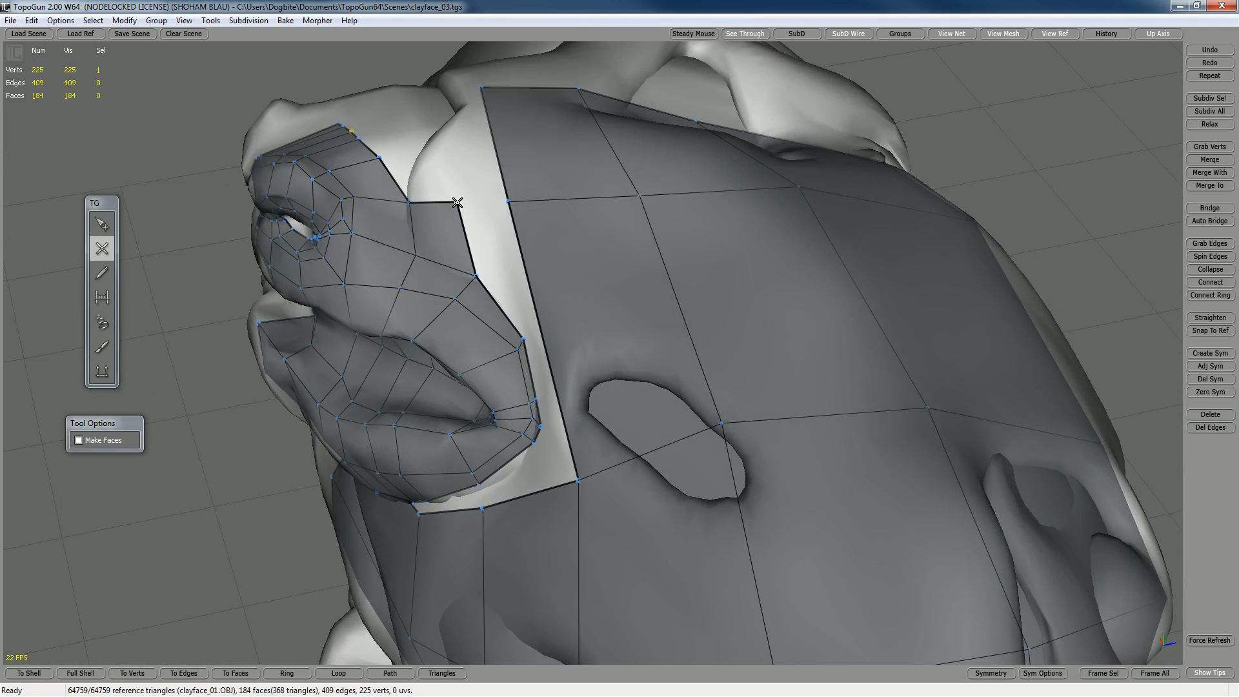
click(436, 144)
click(418, 129)
middle_drag(418, 129, 627, 335)
click(595, 397)
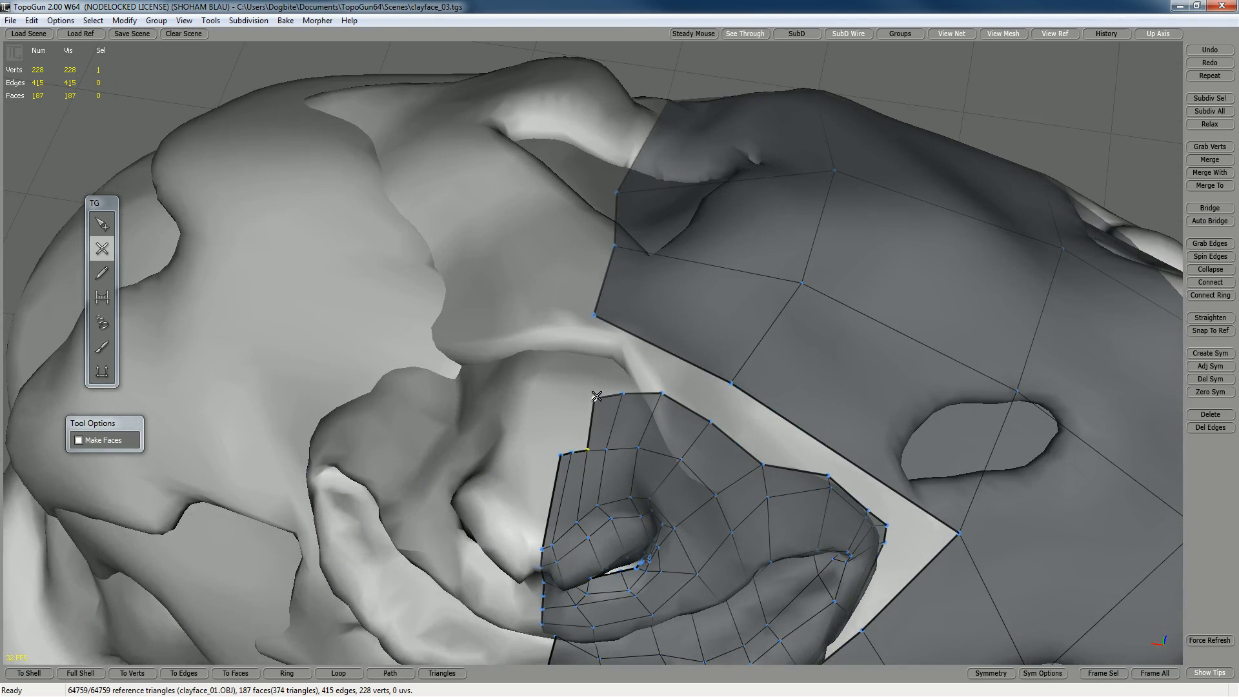
click(582, 395)
click(568, 398)
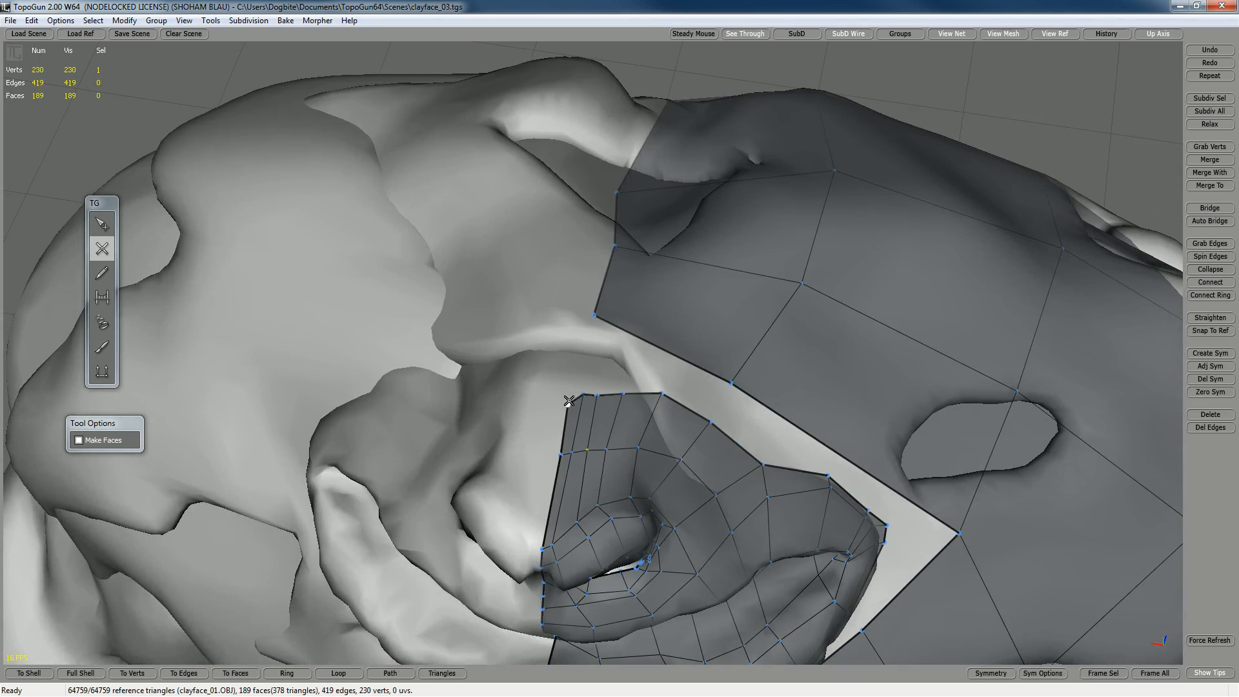
key(q)
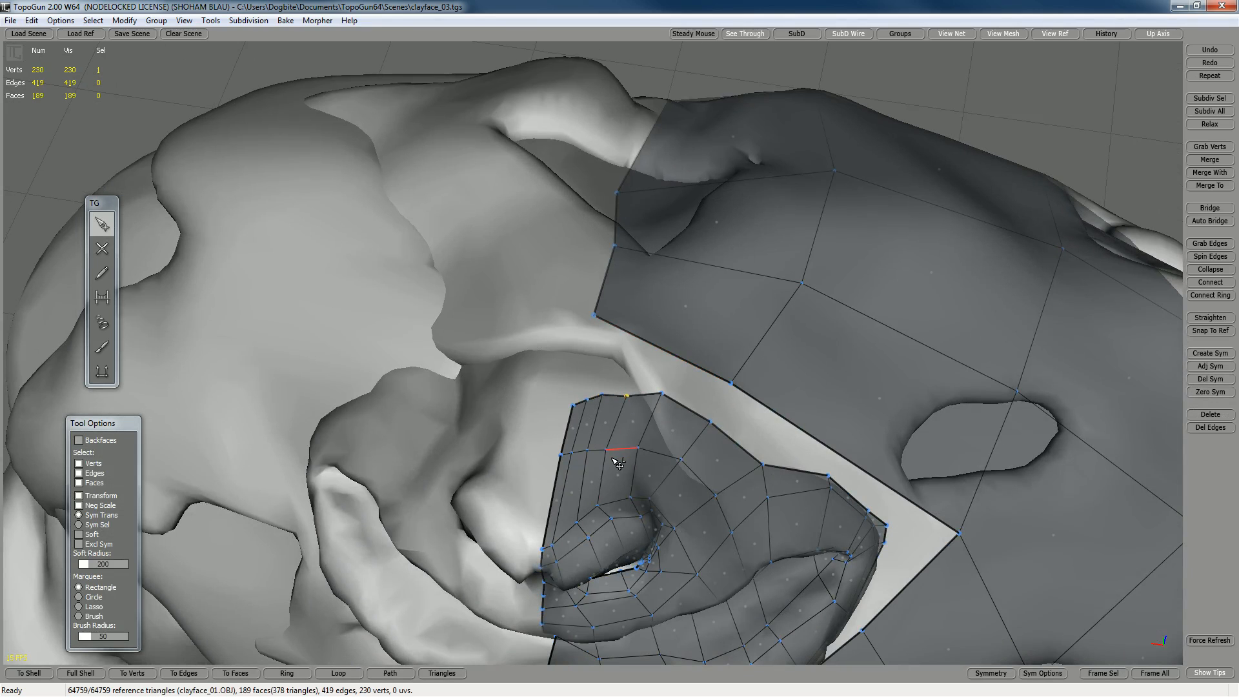
click(613, 449)
- Split the paired outer and inner edges along the upper lip, below the nostril's outer side, with a new vertex on each
alt+drag(628, 392, 655, 293)
scroll(680, 333, down, 5)
scroll(644, 264, up, 2)
scroll(644, 263, up, 1)
scroll(713, 241, down, 3)
scroll(684, 310, up, 5)
scroll(733, 315, down, 1)
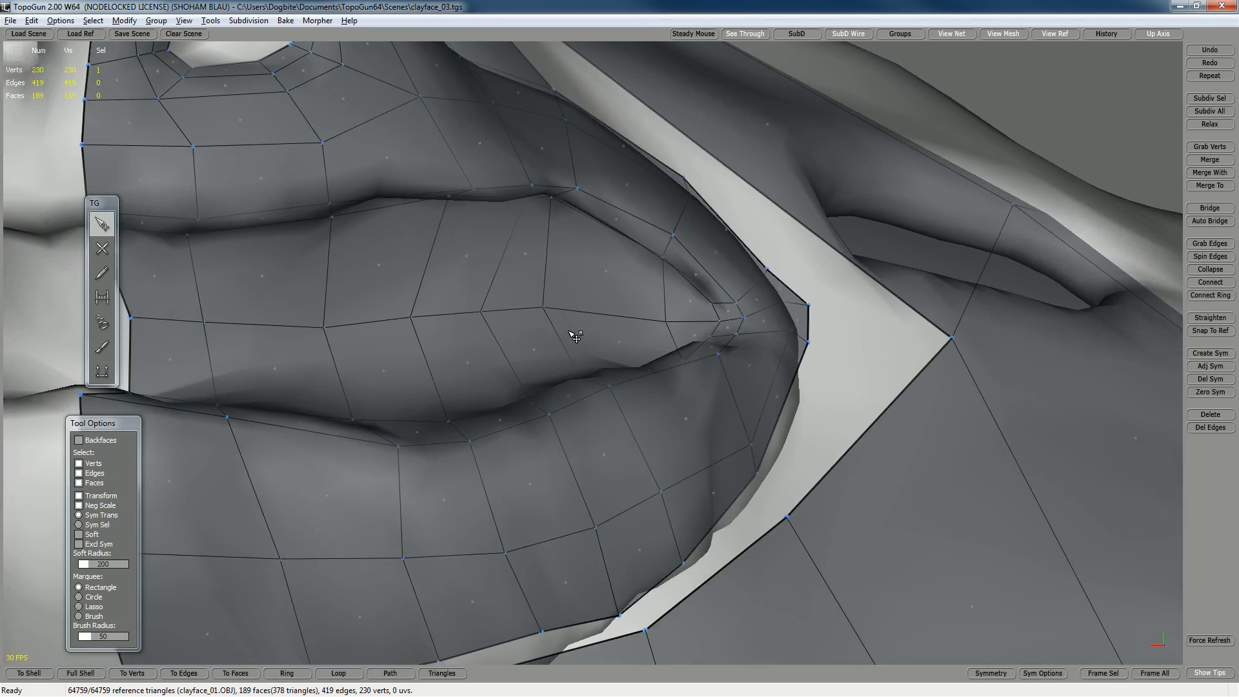
alt+drag(568, 331, 600, 334)
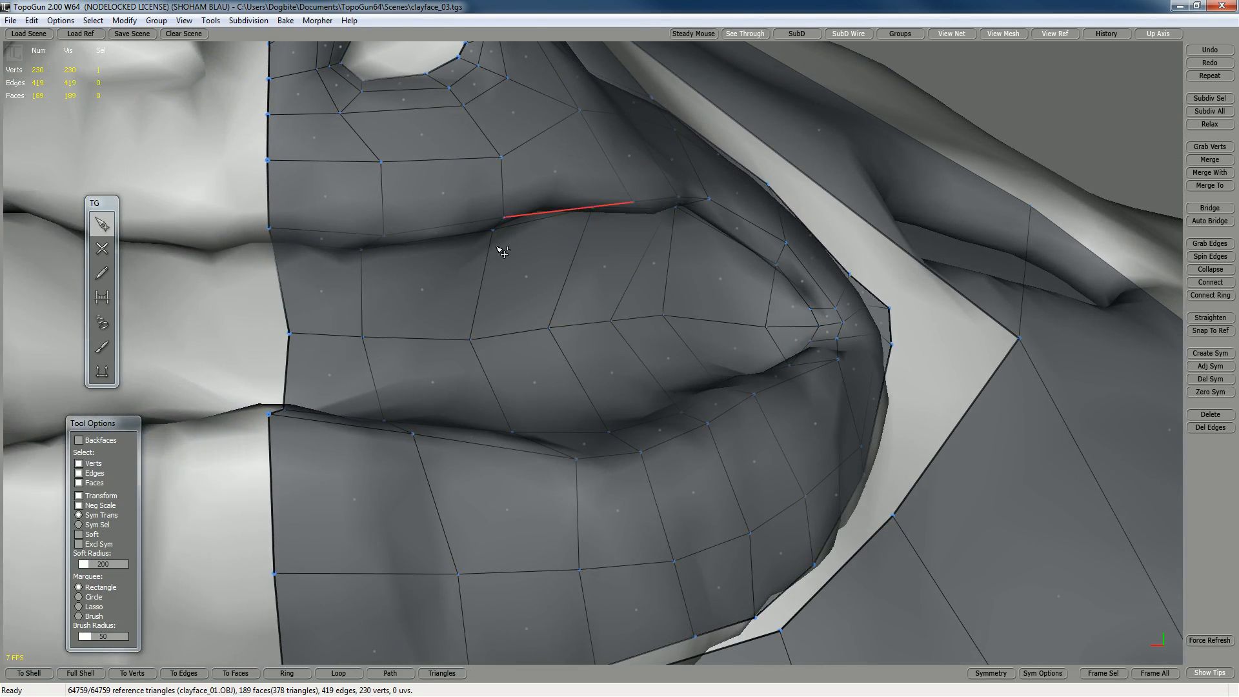
alt+drag(655, 221, 453, 236)
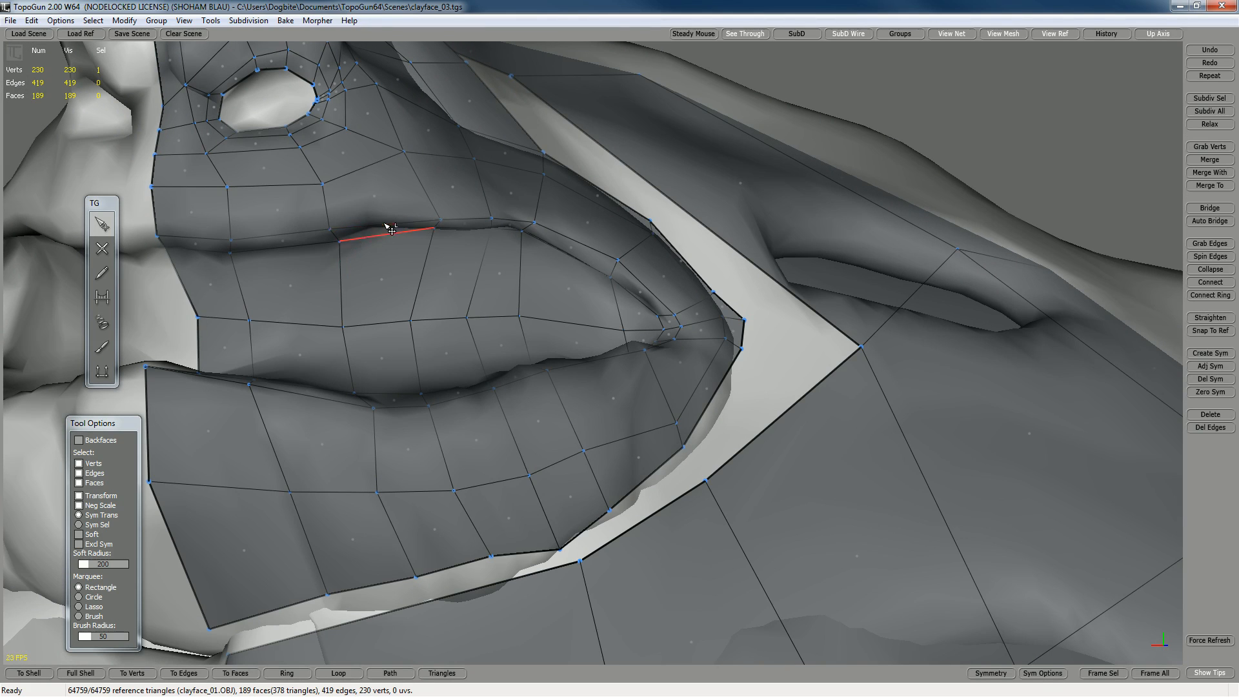
key(c)
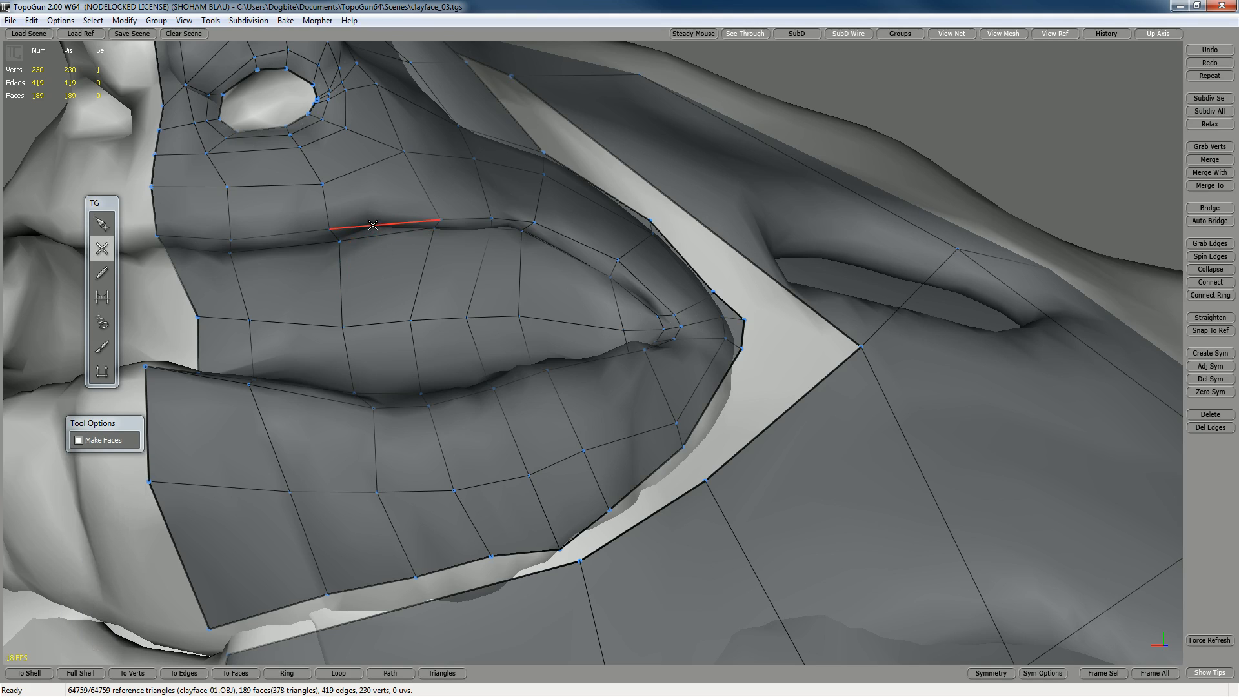
mouse_move(370, 226)
mouse_down()
mouse_move(366, 209)
mouse_move(371, 225)
mouse_up()
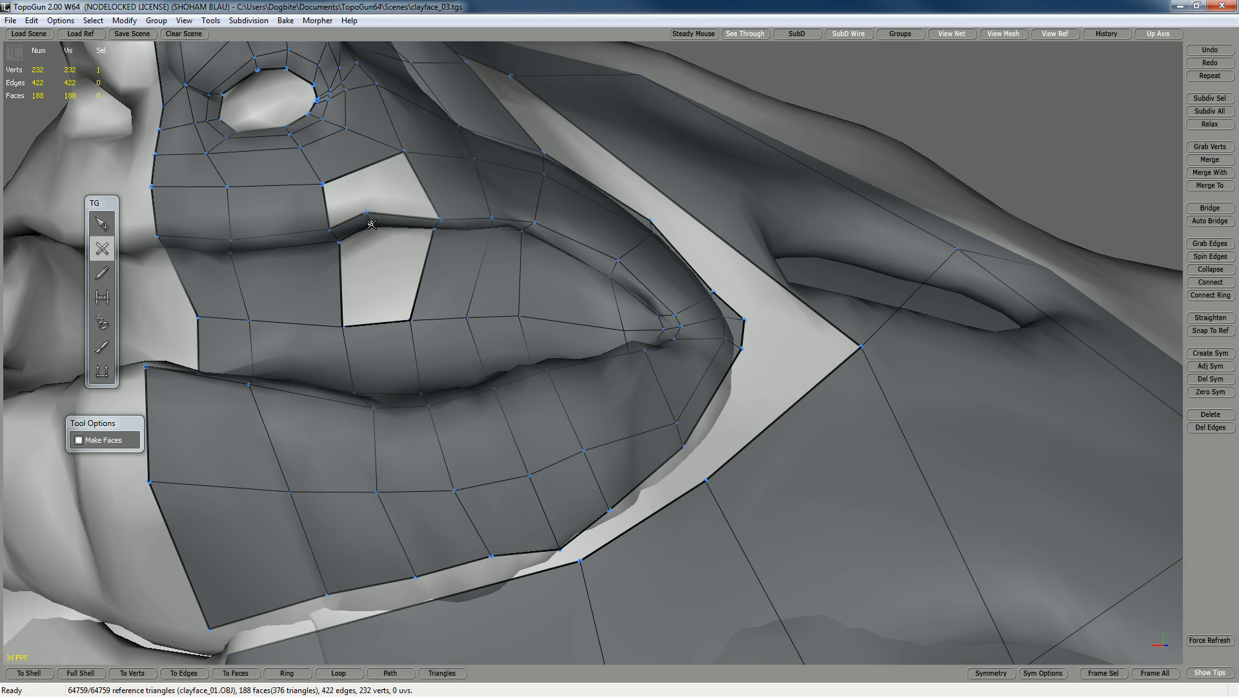
- Split a second pair of upper lip edges, closer to the mouth corner, with a new vertex on each edge
alt+drag(406, 302, 420, 297)
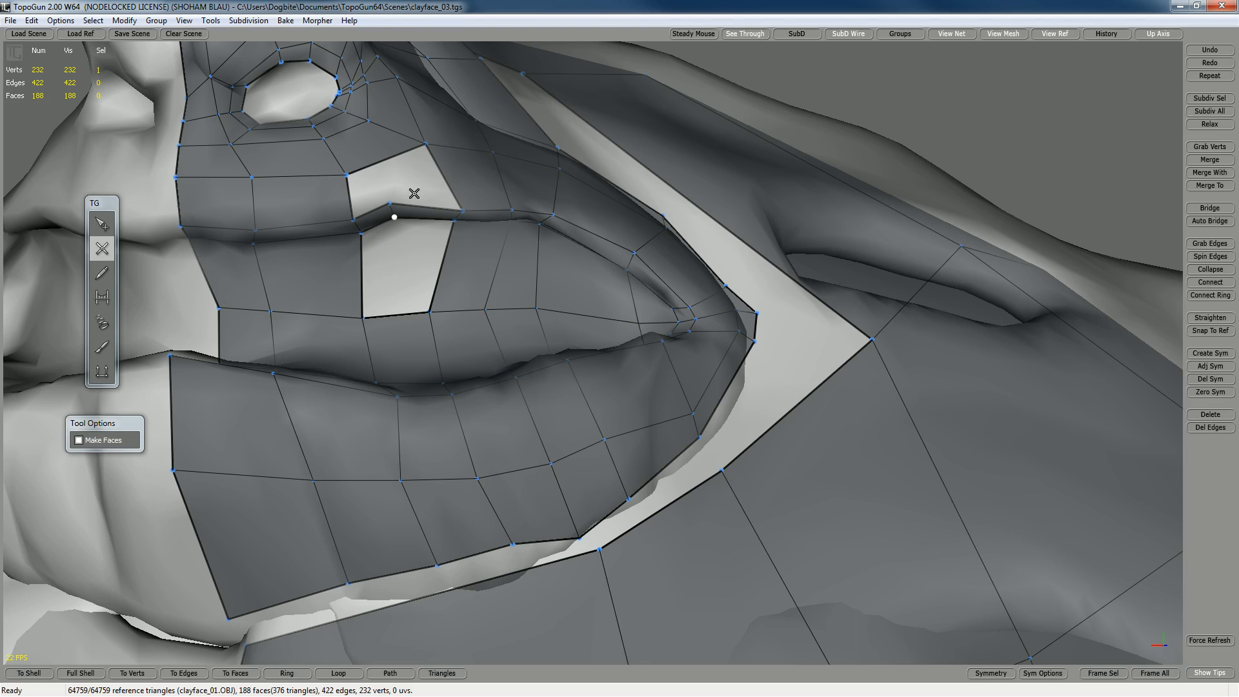
alt+drag(427, 264, 398, 233)
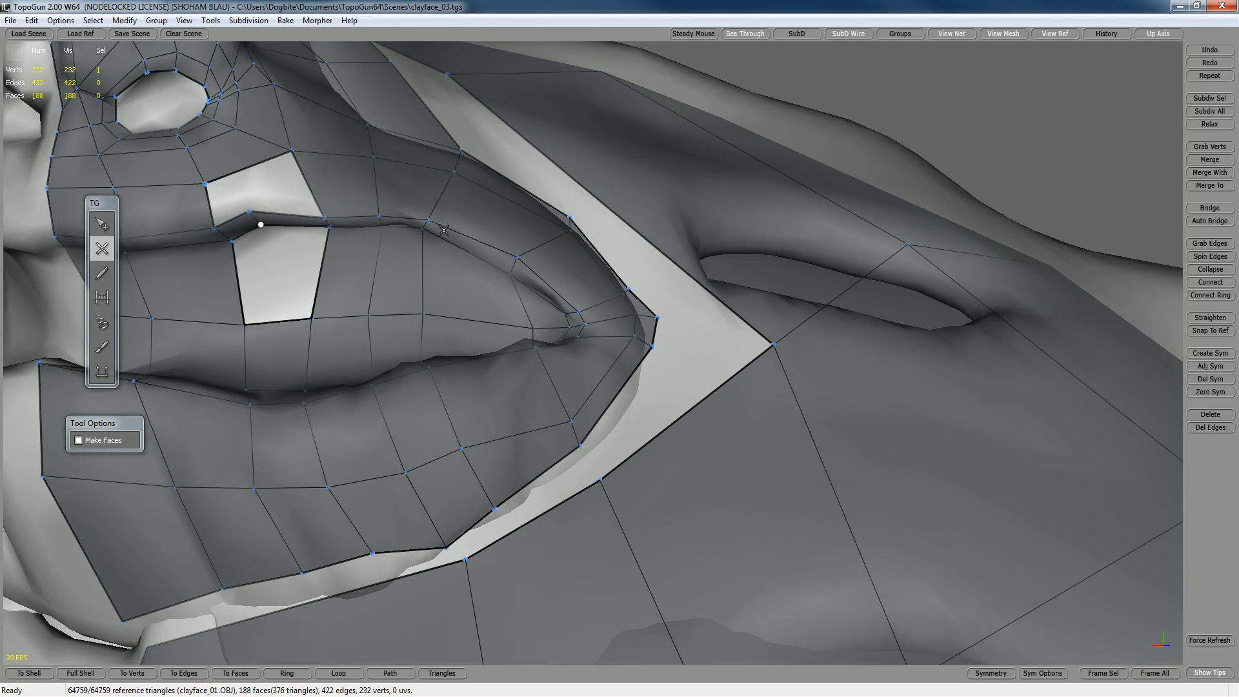
key(q)
key(w)
key(q)
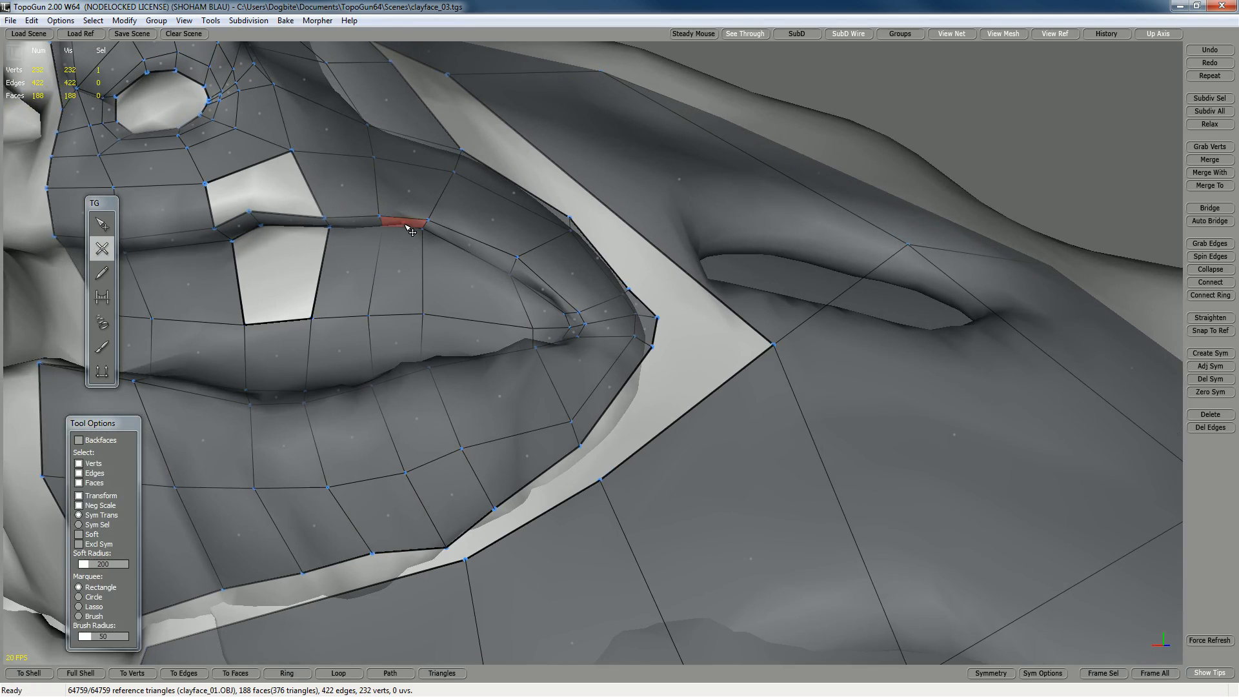
key(w)
click(400, 212)
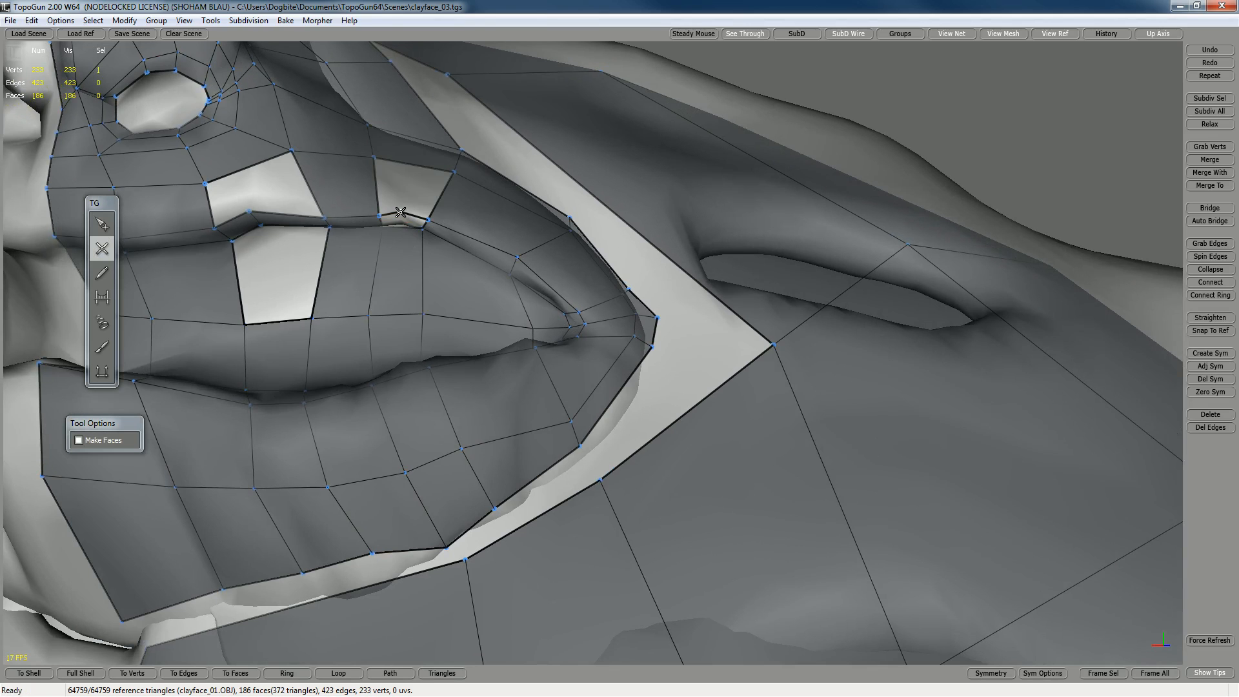
click(402, 228)
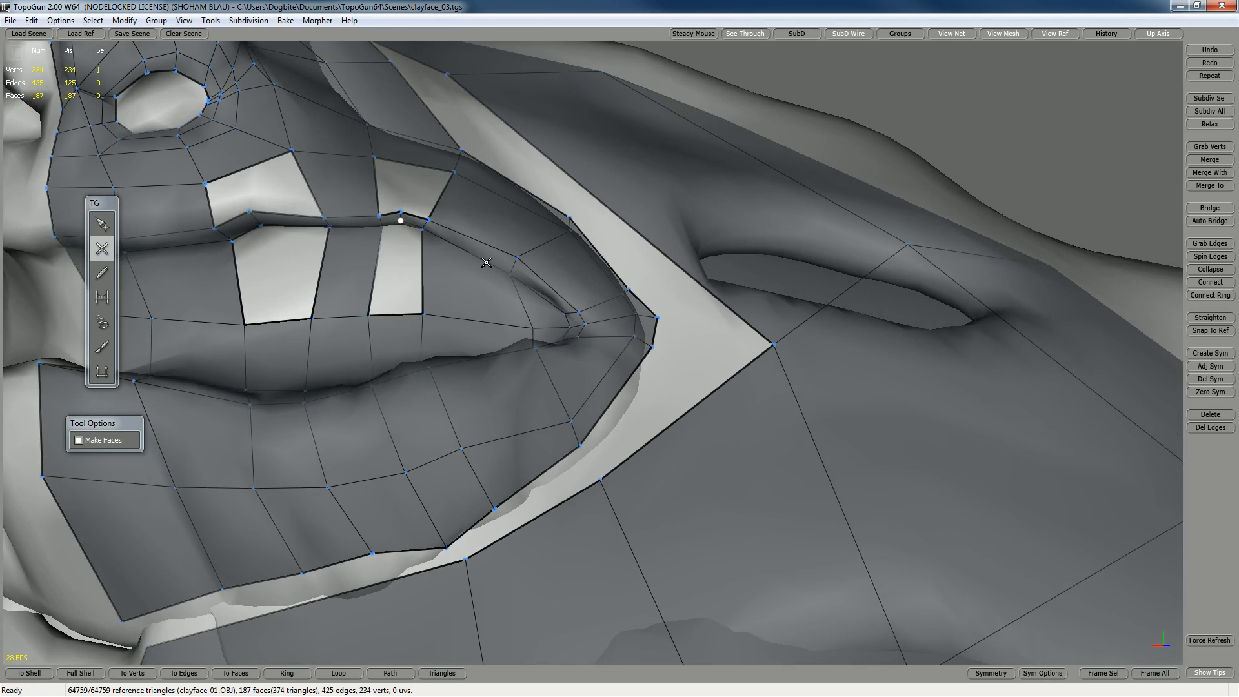
- Reposition the vertices along the outer part of the upper lip and around the mouth corner to smooth the edge flow
alt+middle_drag(540, 306, 369, 269)
key(q)
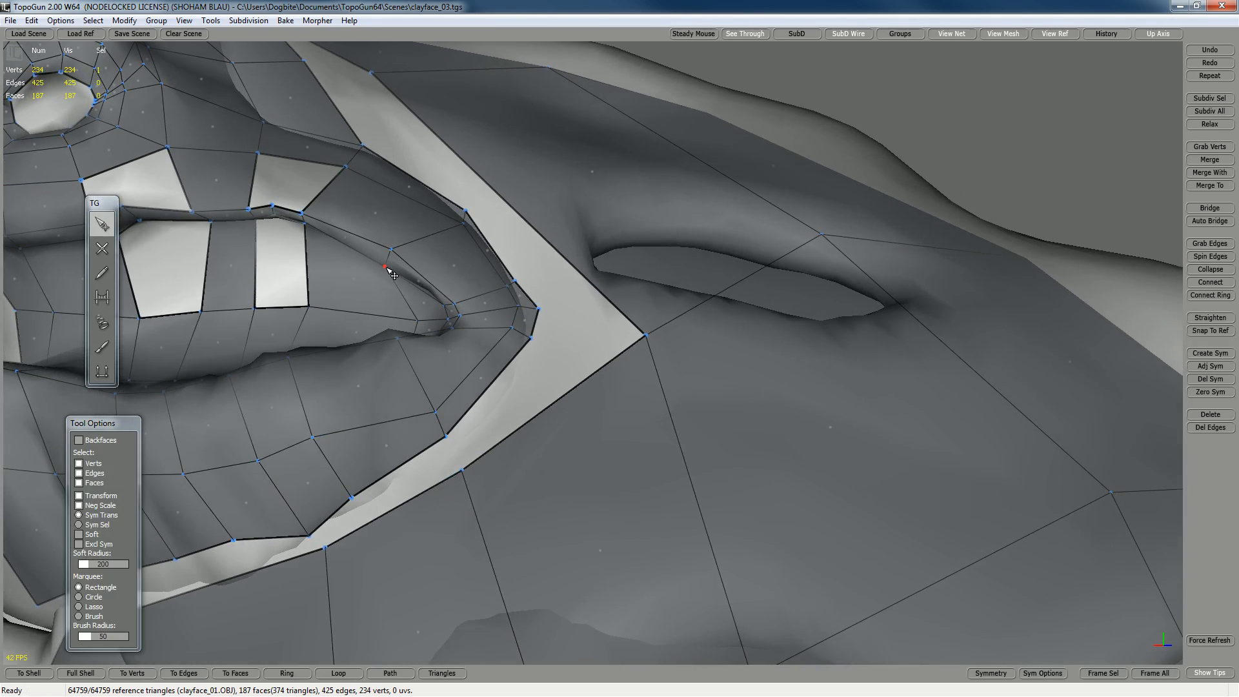
drag(391, 249, 391, 254)
alt+middle_drag(395, 260, 475, 277)
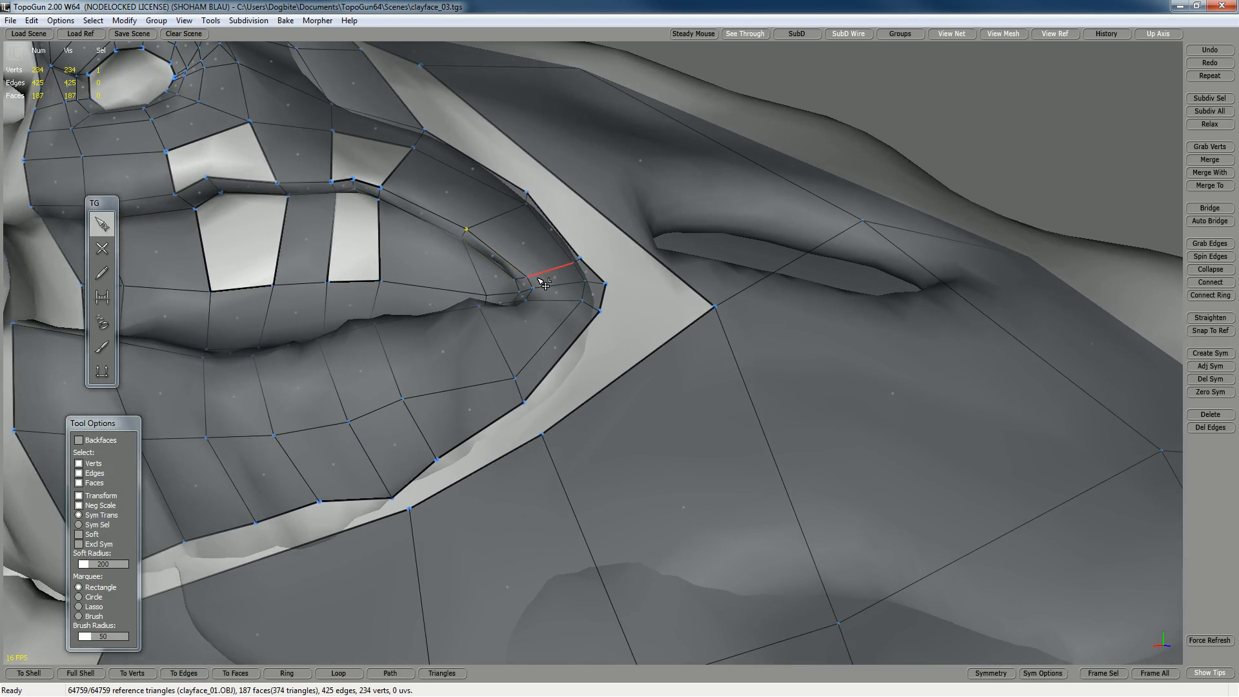
drag(532, 277, 509, 267)
- Split the pair of lower lip edges right beside the mouth corner with a new vertex on each edge
alt+middle_drag(567, 258, 582, 348)
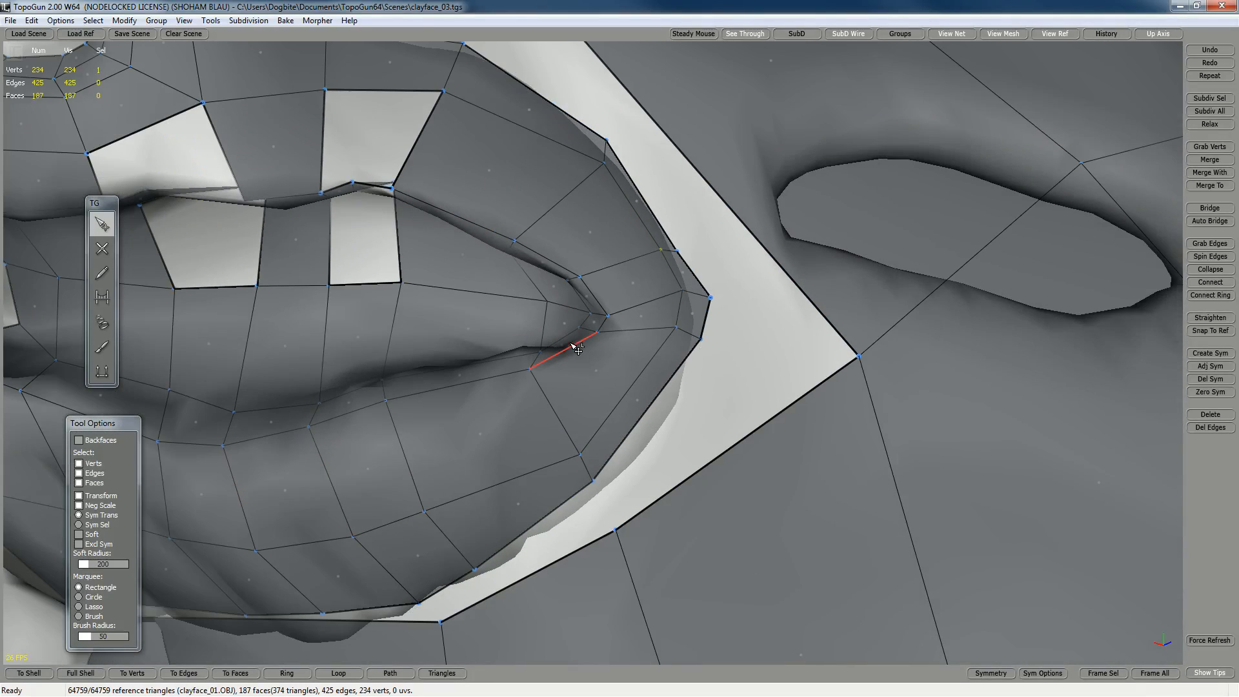
key(c)
click(571, 344)
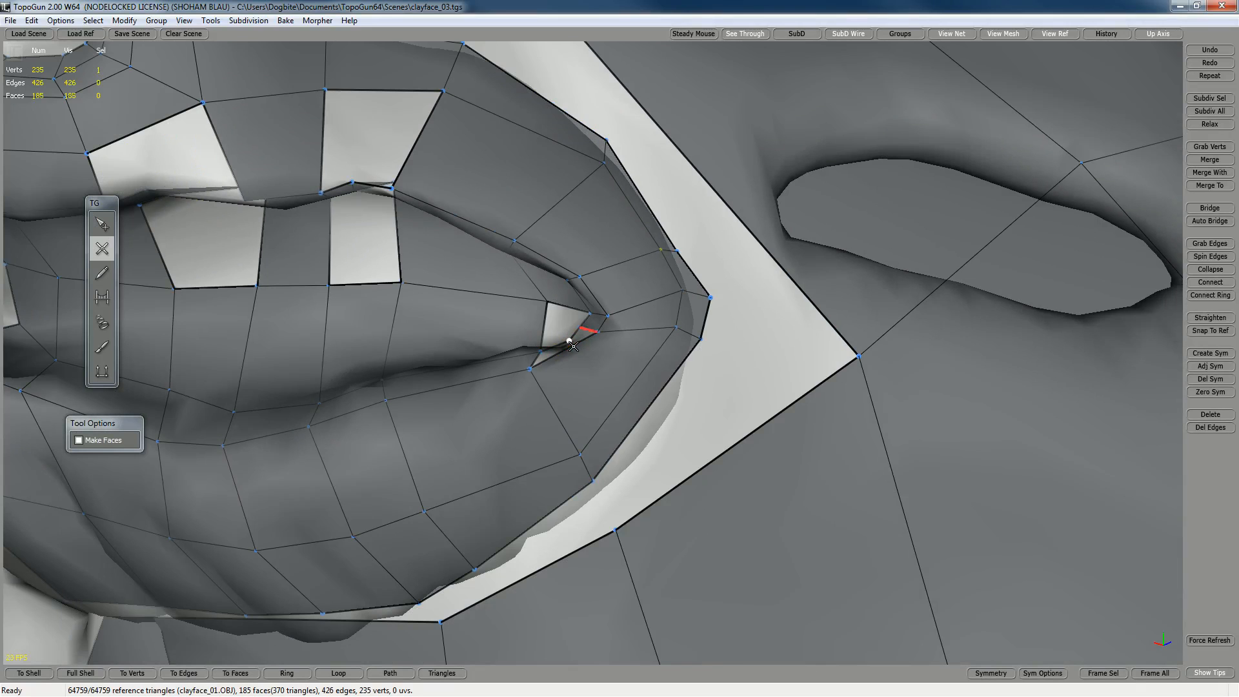
click(574, 347)
key(q)
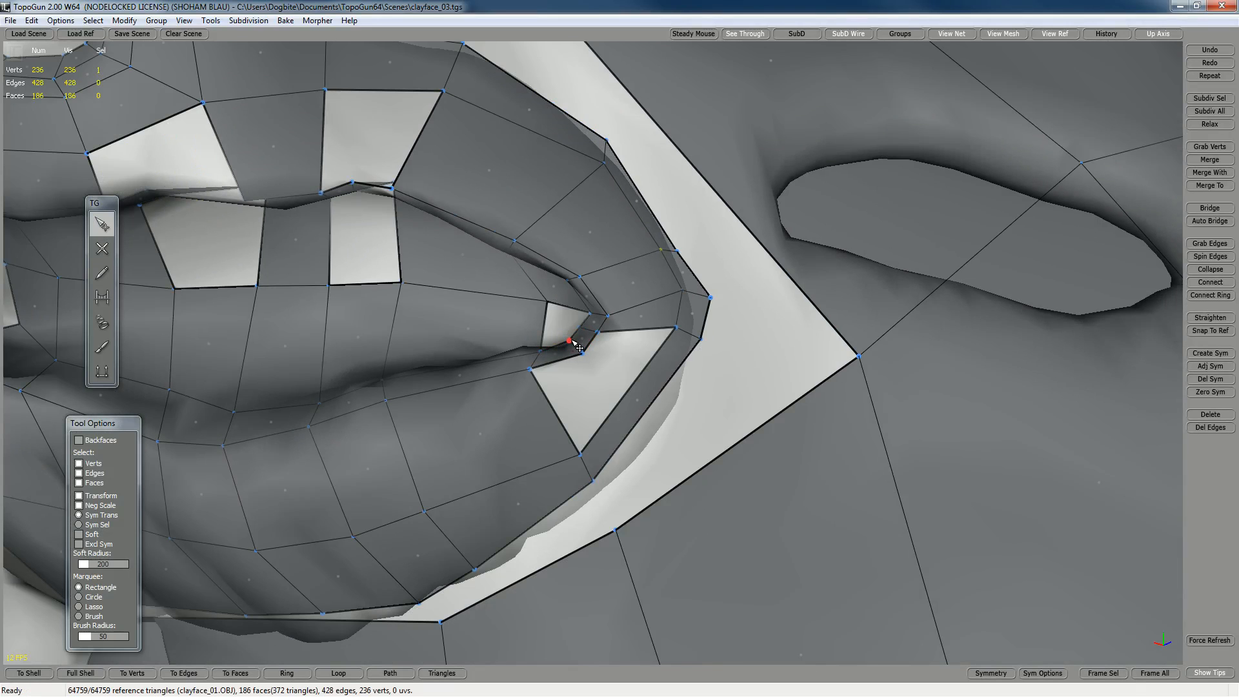
- Split the next pair of lower lip edges, further in from the mouth corner, with a new vertex on each edge
alt+middle_drag(582, 351, 546, 351)
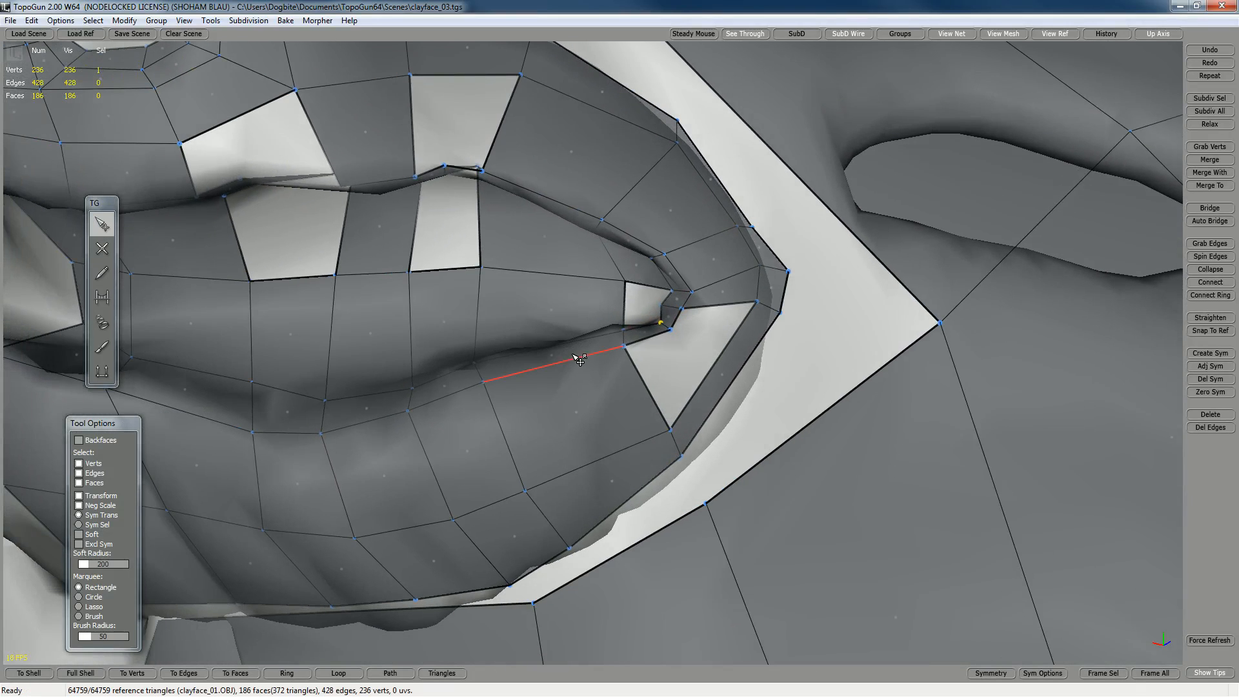
key(c)
click(552, 349)
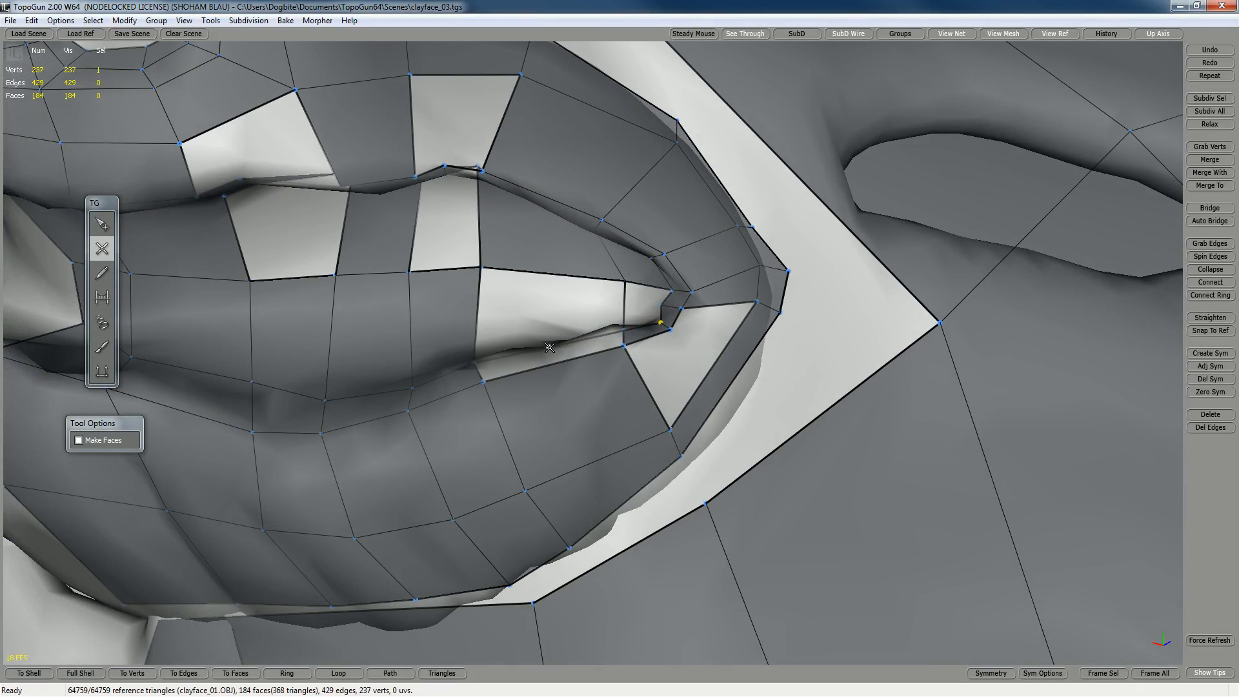
click(552, 349)
key(q)
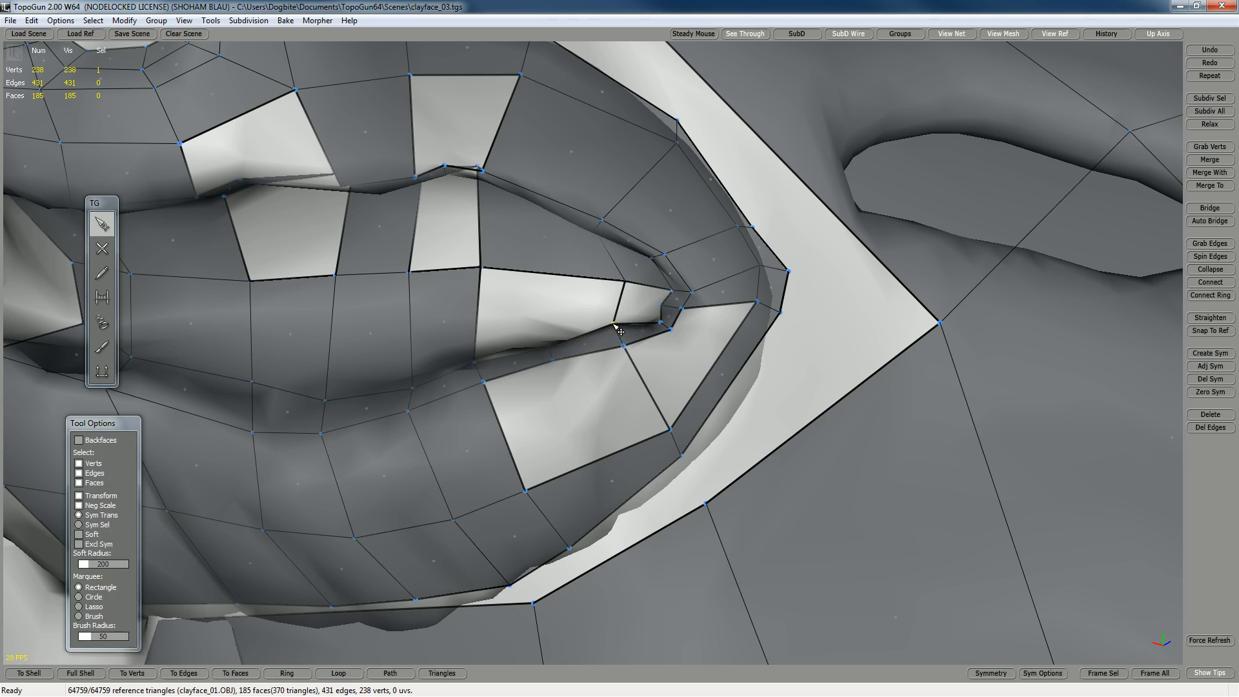
- Reposition two vertices on the outer half of the lower lip, near the mouth corner, to smooth the lip line
drag(623, 346, 621, 338)
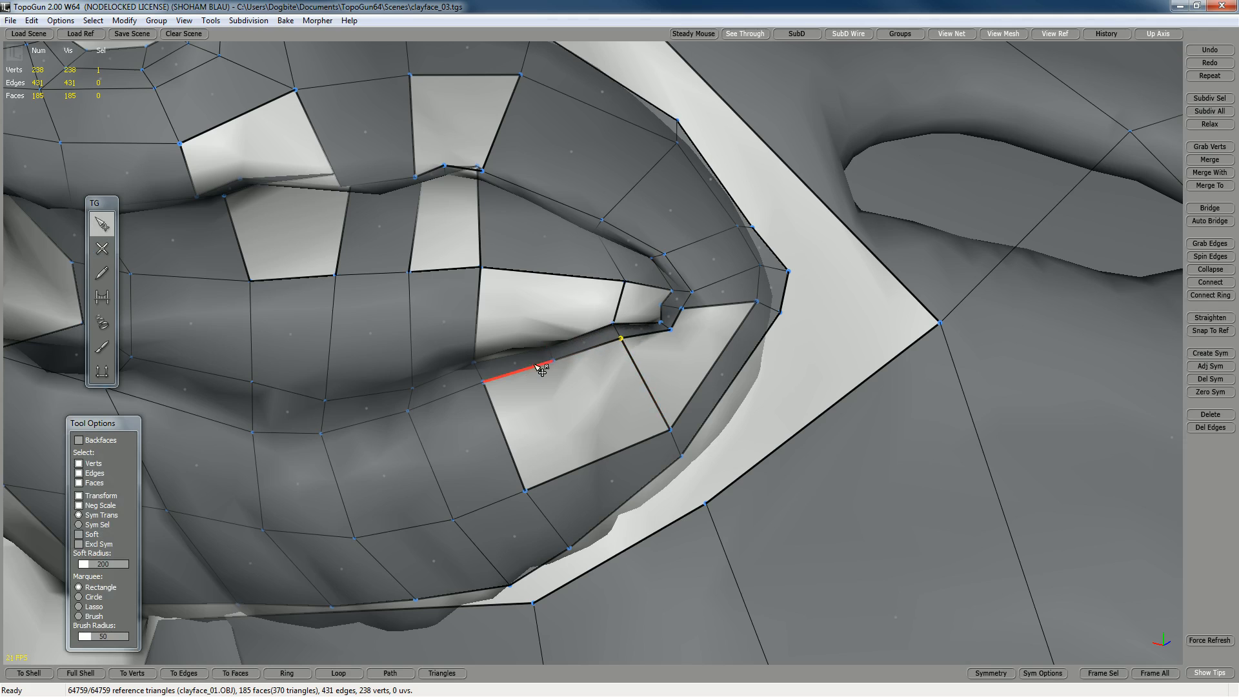
alt+drag(522, 367, 569, 366)
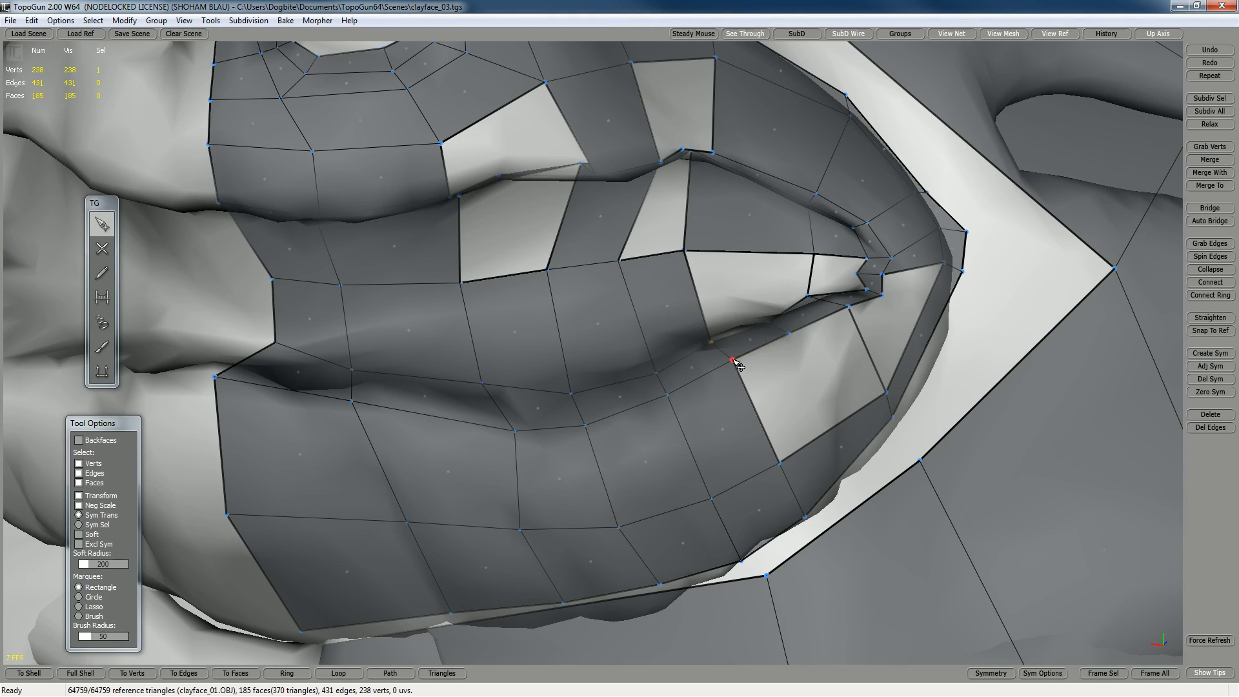
drag(734, 359, 727, 353)
alt+drag(788, 343, 770, 347)
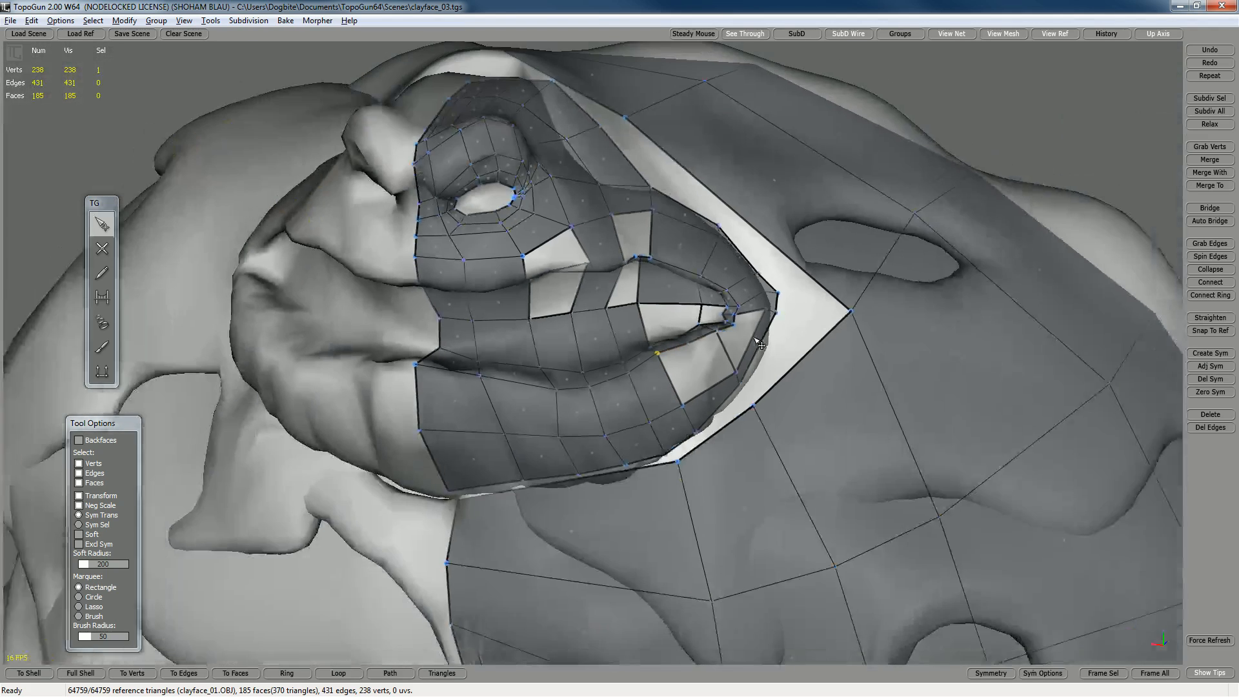
alt+right_drag(767, 342, 585, 399)
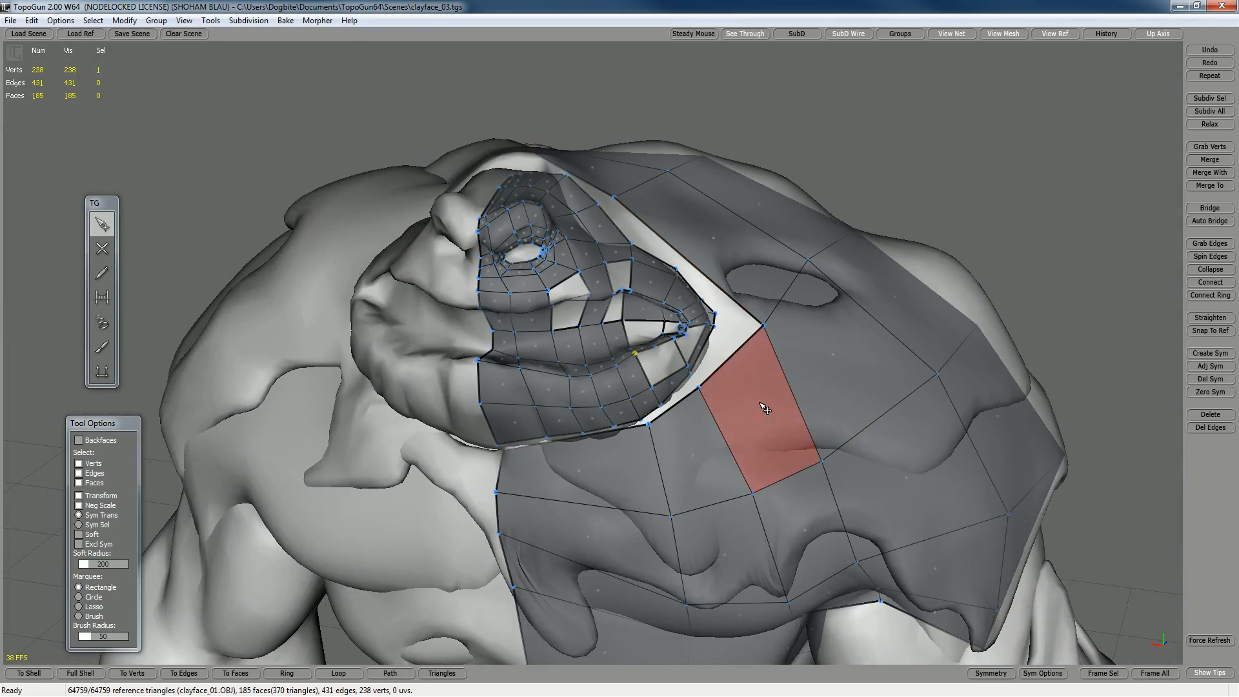
key(w)
click(765, 326)
click(753, 493)
click(650, 425)
key(ctrl+z)
key(ctrl+z)
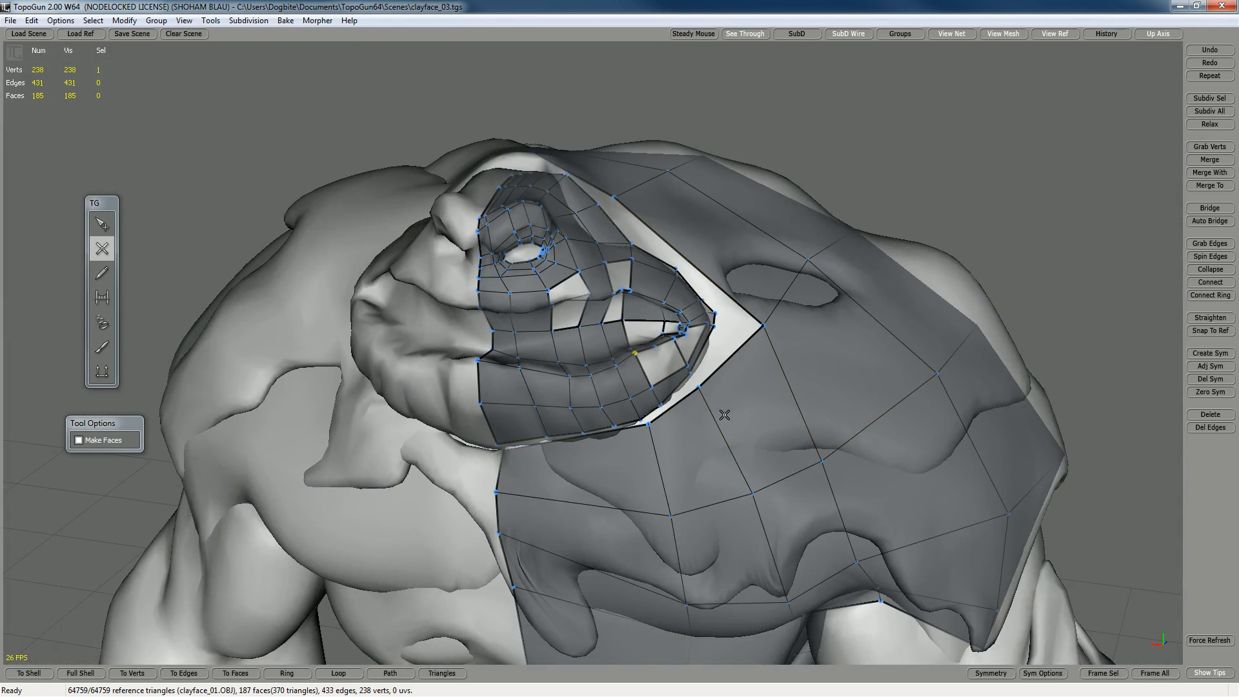
- Reposition the vertices along the middle of the lower lip so its upper edge follows the sculpted lip
scroll(686, 404, up, 8)
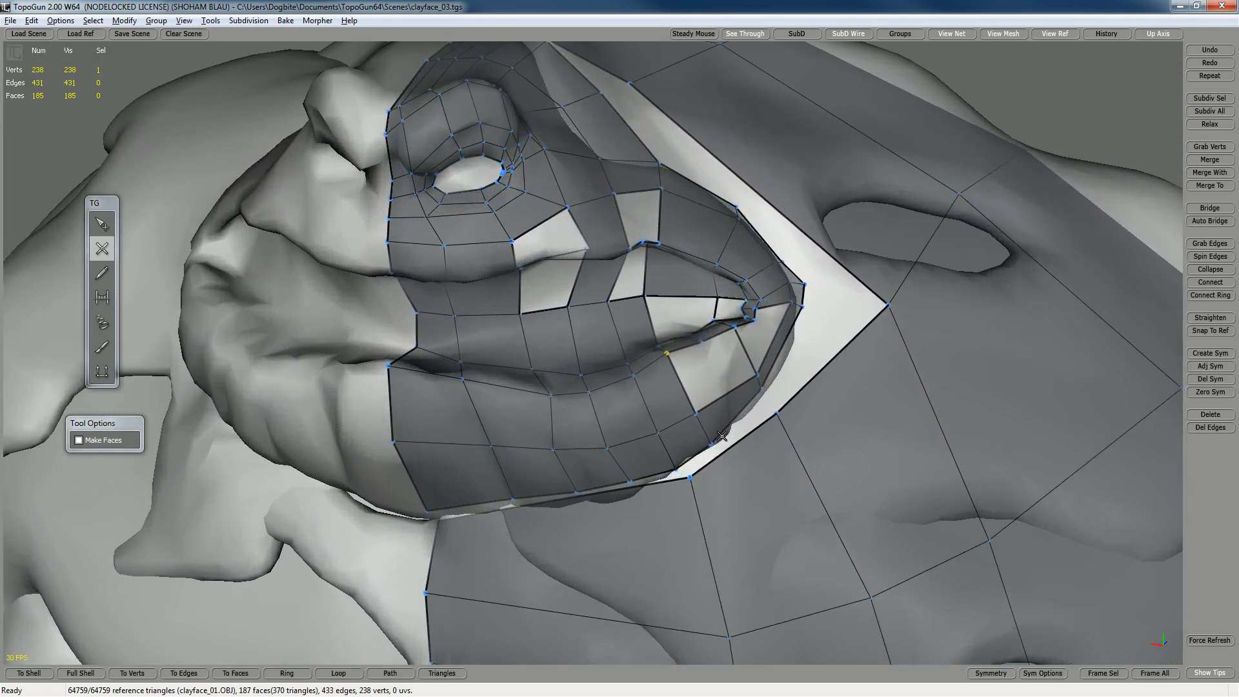
scroll(677, 448, up, 5)
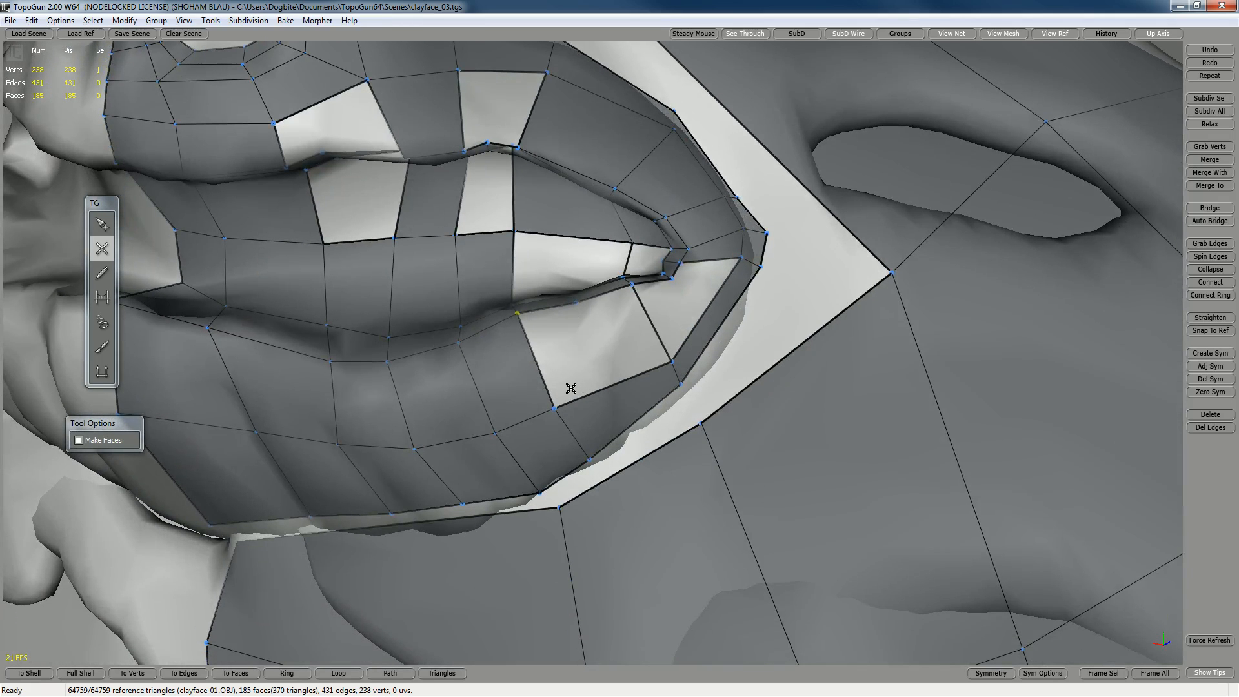
alt+drag(545, 320, 578, 332)
alt+drag(589, 431, 591, 402)
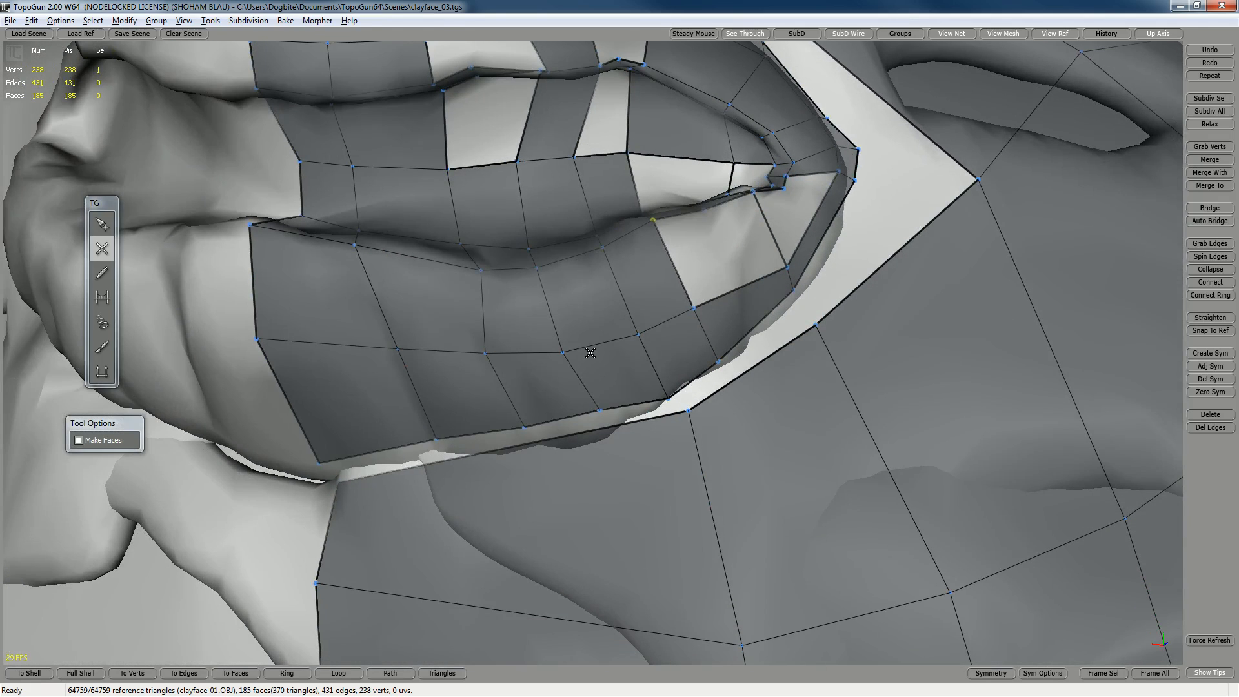
scroll(590, 353, down, 1)
scroll(594, 353, up, 2)
key(q)
drag(527, 252, 538, 273)
drag(605, 230, 607, 233)
drag(518, 230, 522, 246)
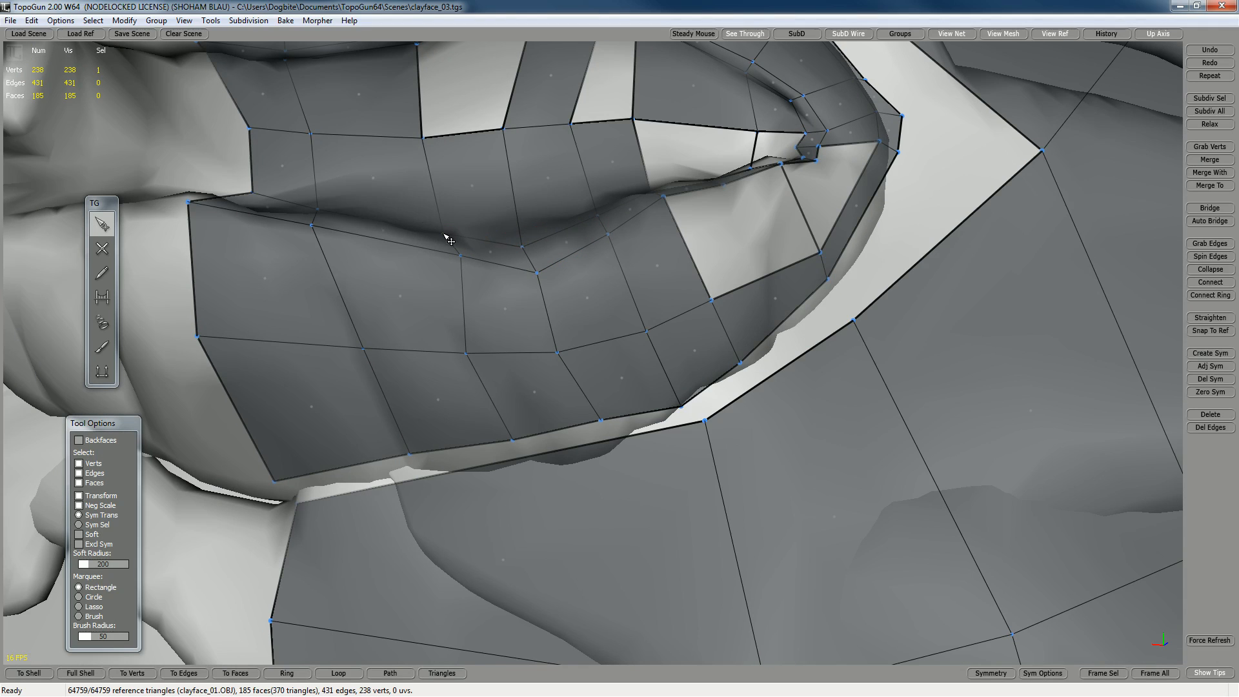
- Project the centre-line vertex on the lower lip's upper edge onto the symmetry plane with Zero Sym
alt+drag(437, 237, 395, 260)
click(1208, 393)
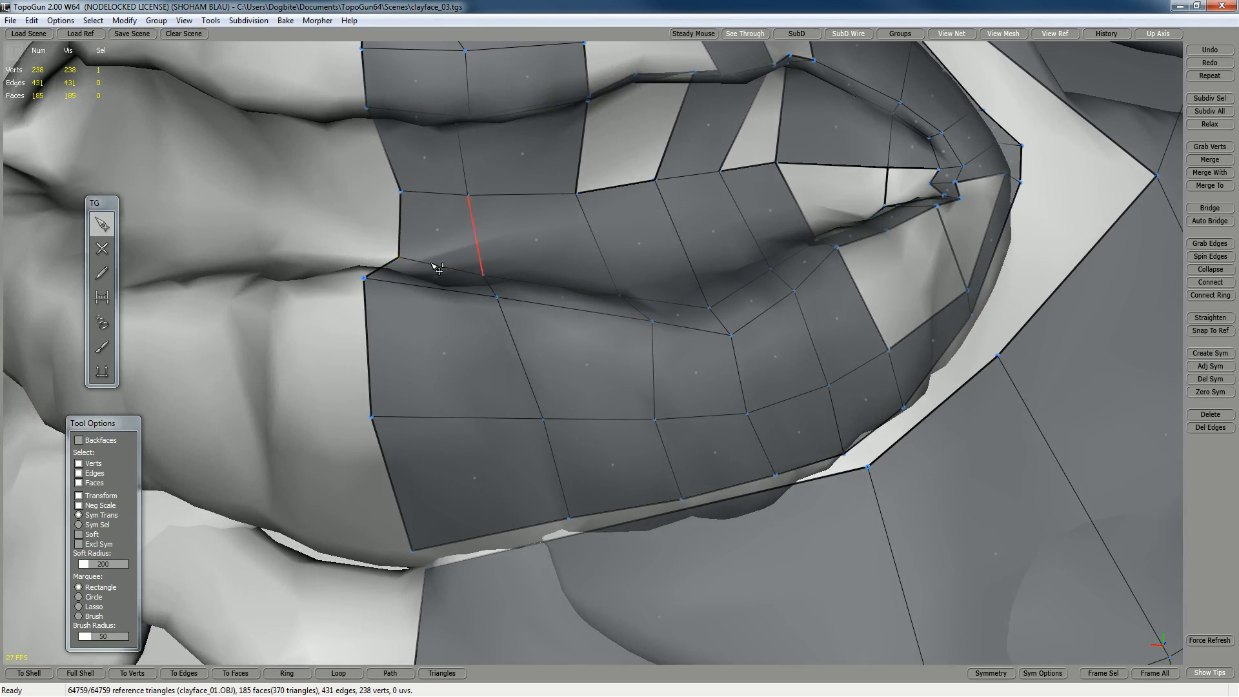
click(366, 279)
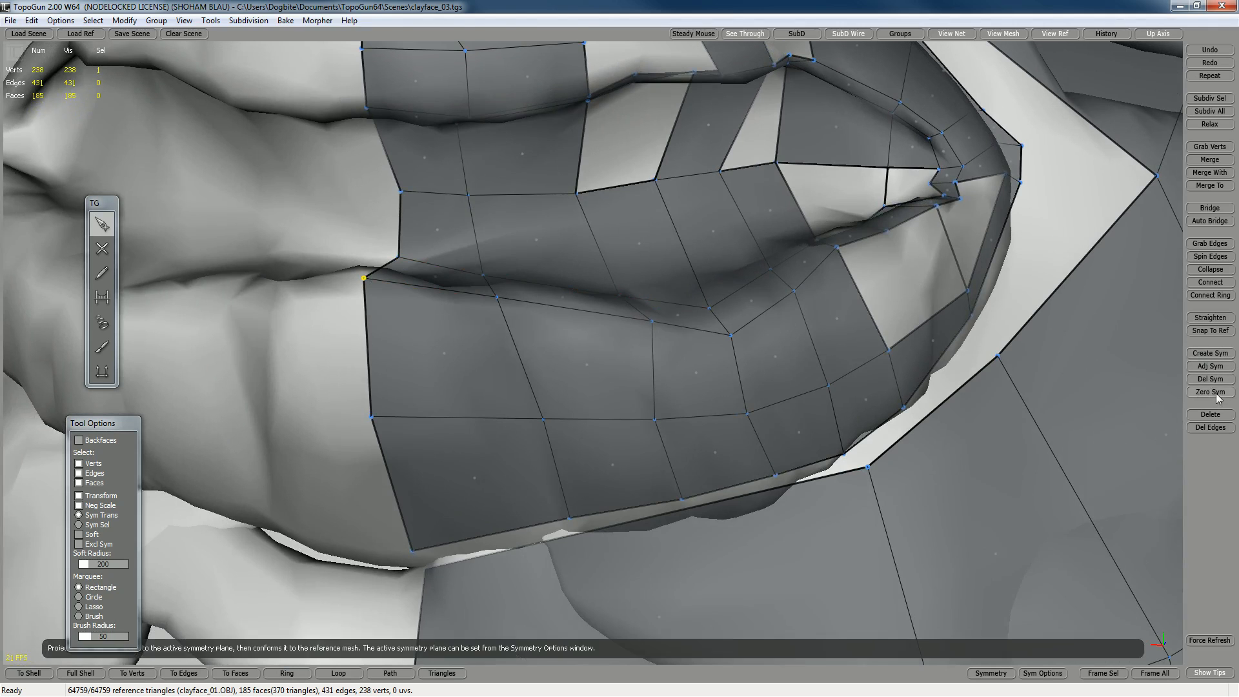
alt+drag(436, 279, 429, 290)
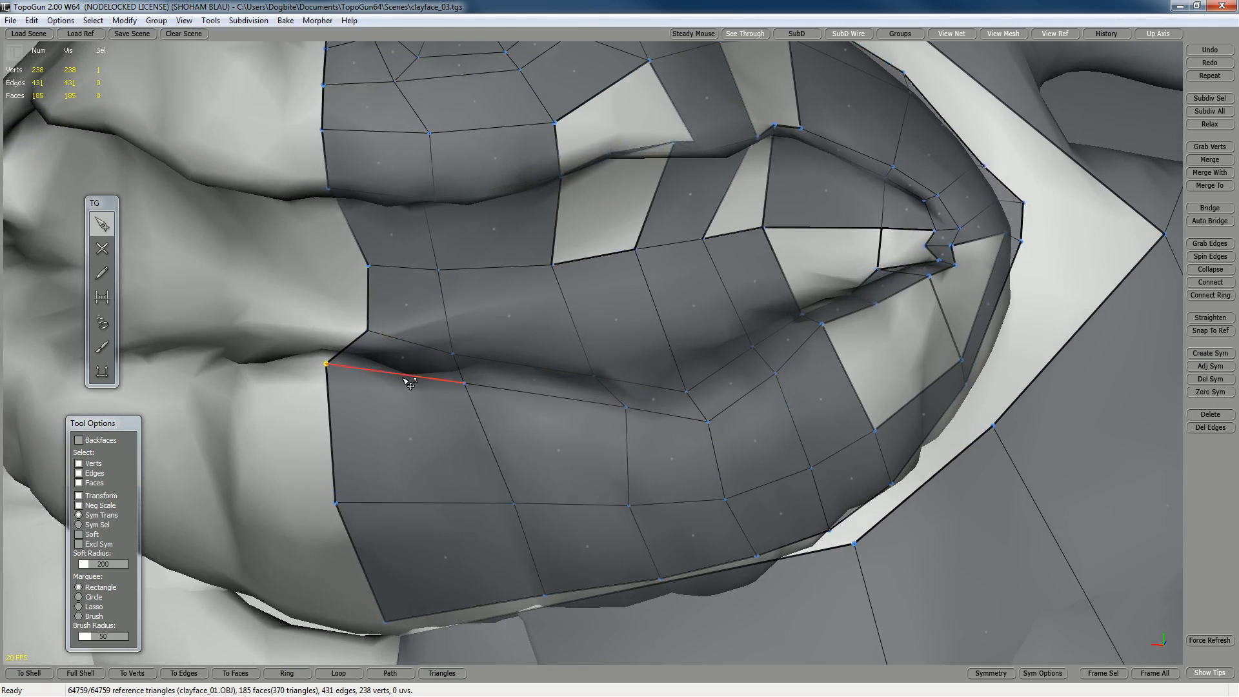
- Split the pair of lower lip edges nearest the centre line with new vertices and move the inner centre vertex toward the lip seam
key(w)
drag(409, 375, 405, 391)
drag(409, 344, 462, 374)
key(q)
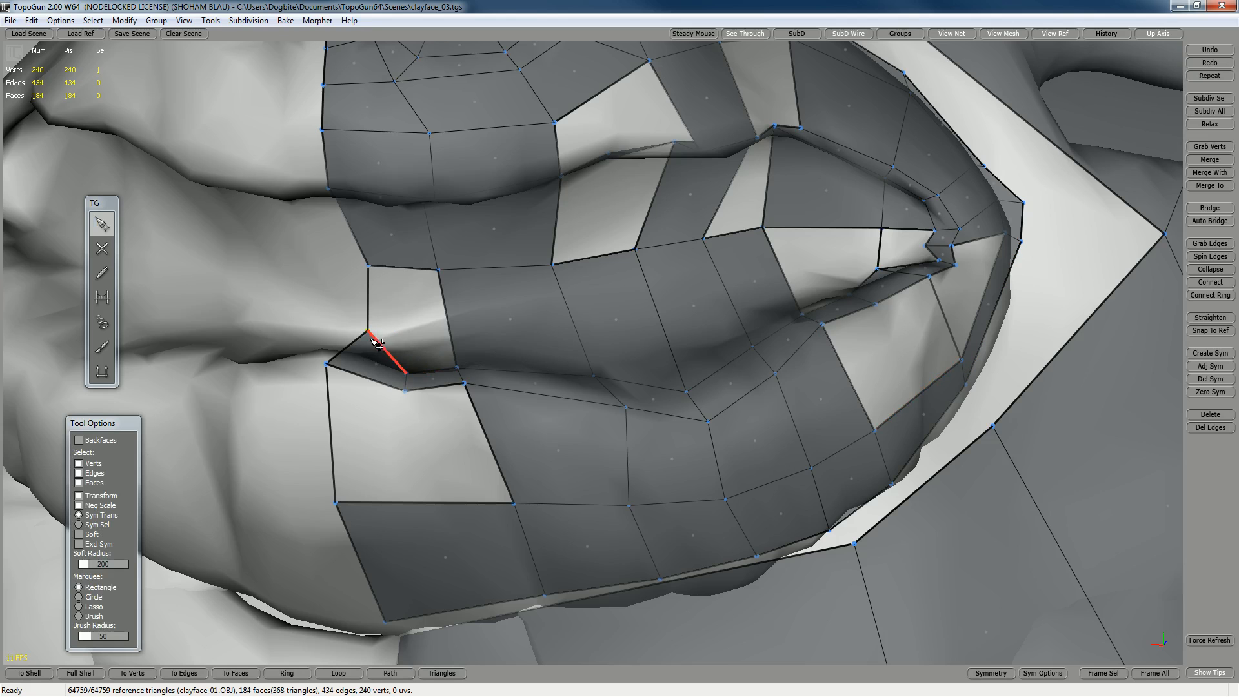
drag(368, 332, 353, 352)
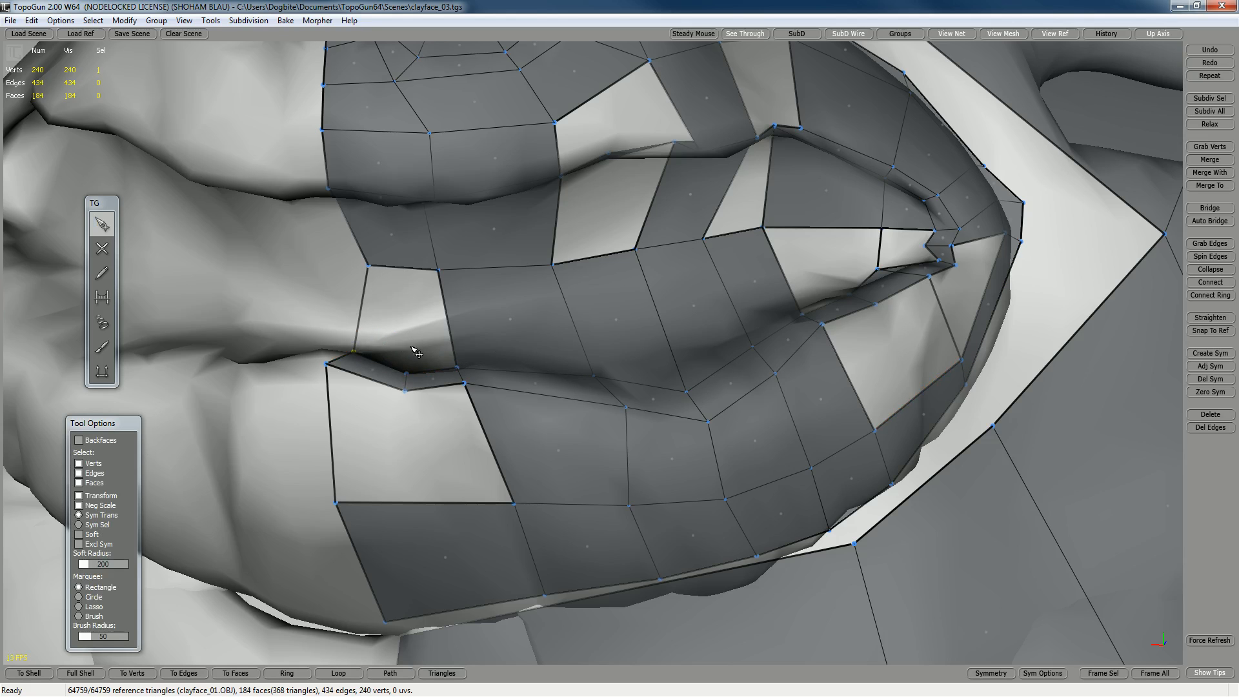
- Fill the gap between the lips near the centre line by connecting the new inner lip vertex to the upper lip vertex above
scroll(497, 357, down, 3)
alt+drag(495, 355, 546, 379)
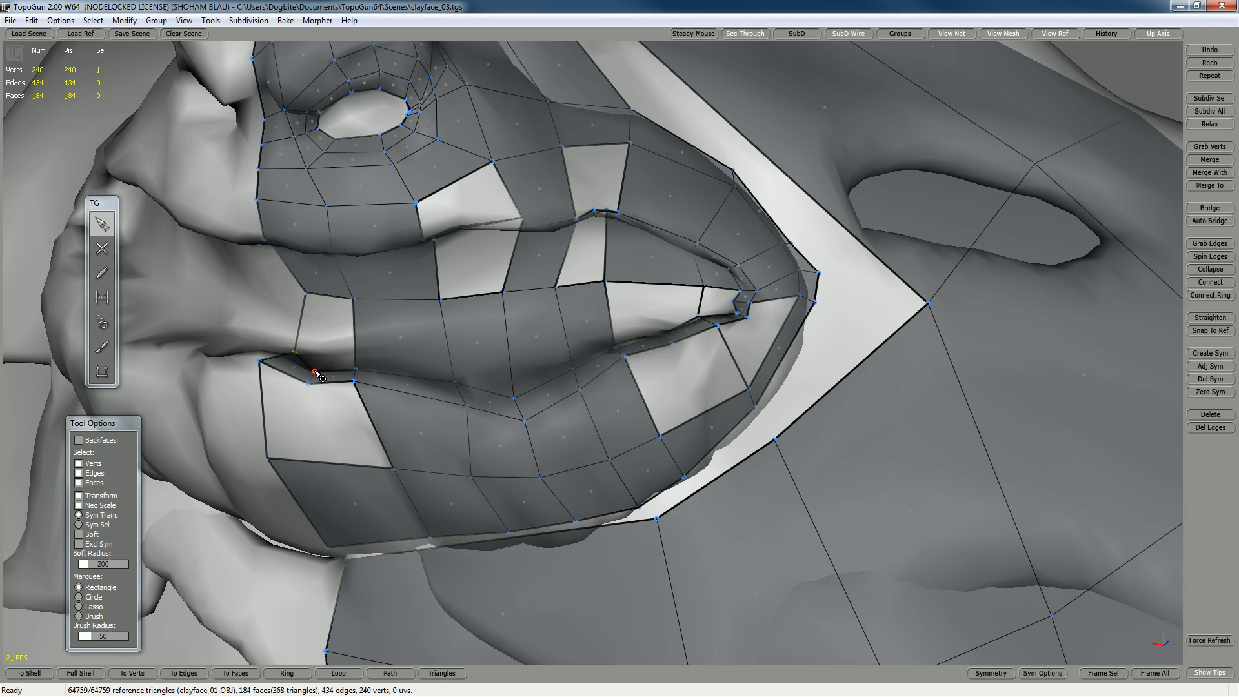
alt+drag(321, 376, 502, 372)
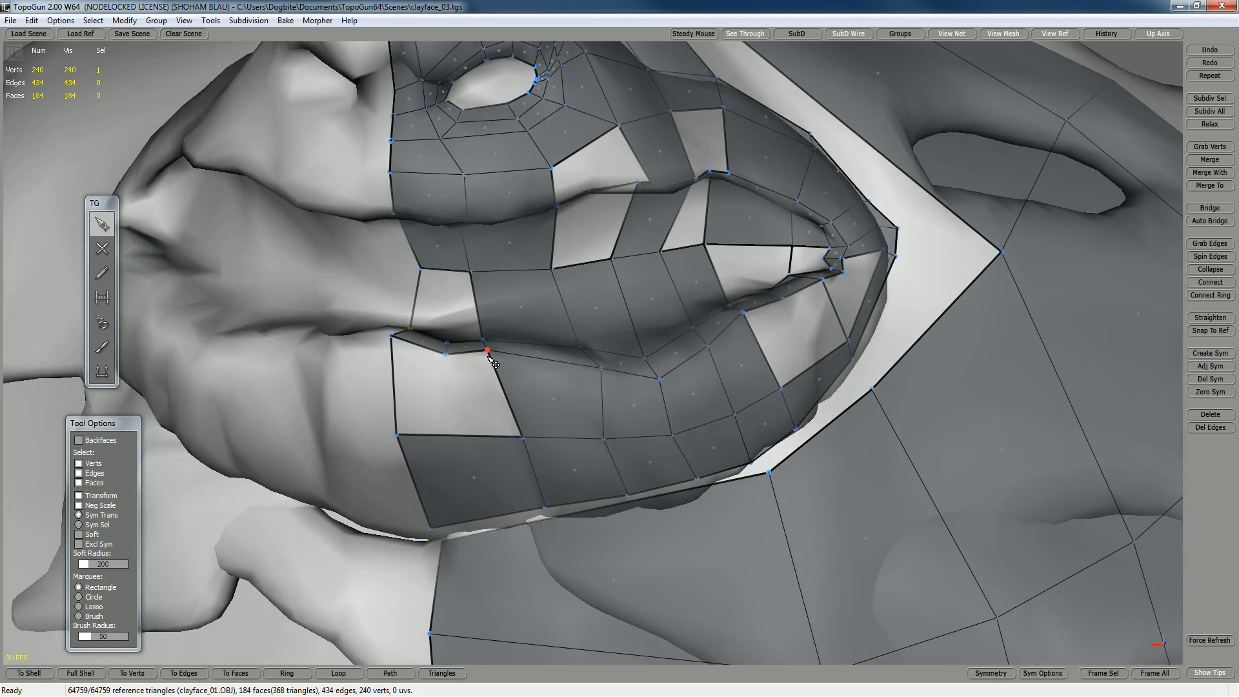
mouse_move(512, 368)
alt+mouse_down()
mouse_move(452, 364)
mouse_move(497, 367)
alt+mouse_up()
alt+right_drag(547, 362, 574, 372)
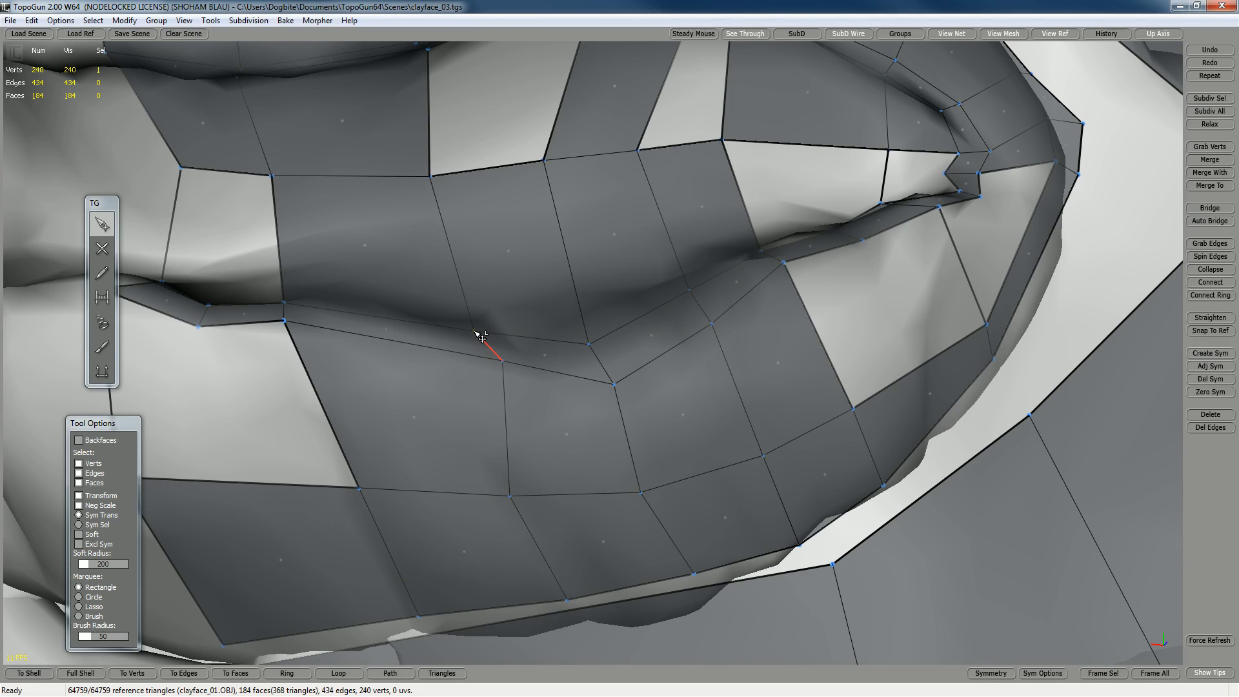
alt+right_drag(439, 306, 414, 306)
key(w)
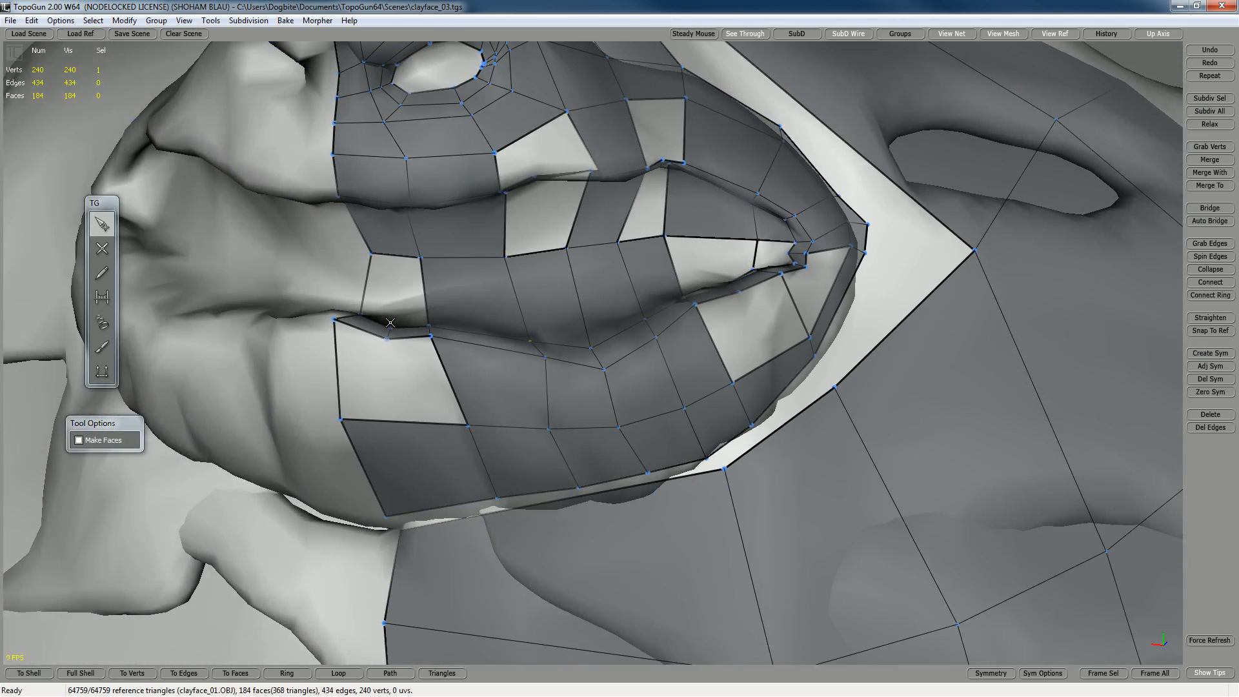
click(421, 258)
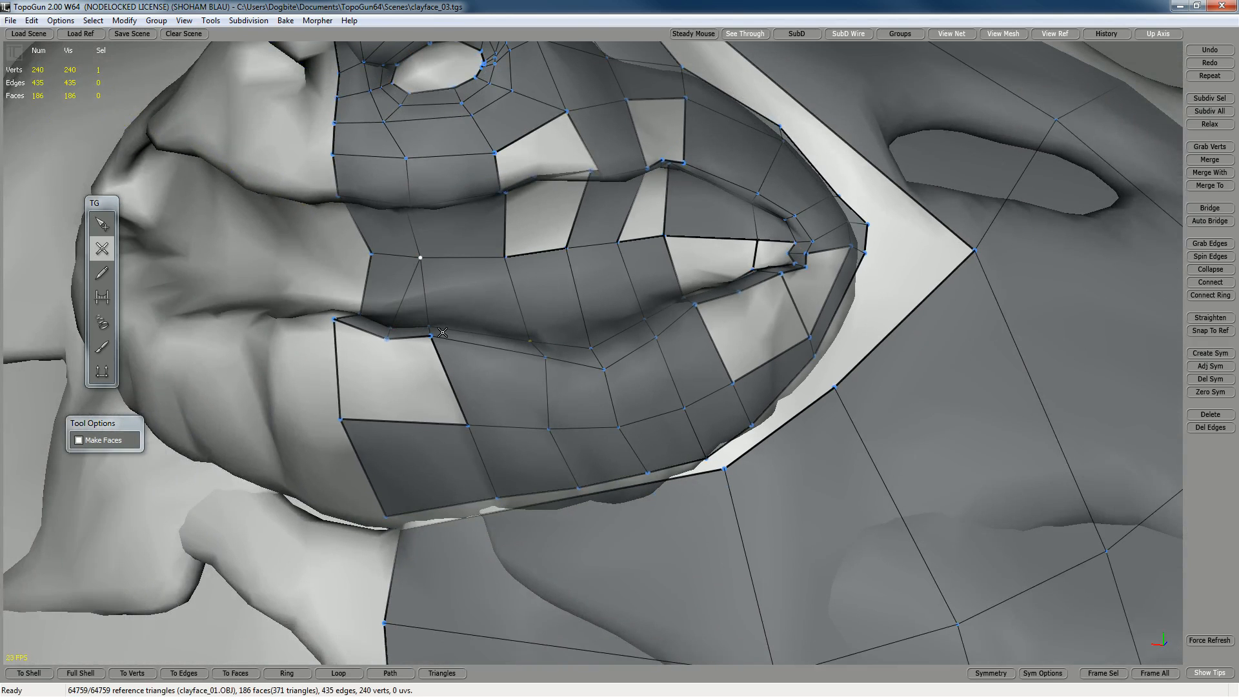
- Fill the upper lip gap nearer the centre line by connecting the extra vertex on its upper edge to its outer lower corner
alt+drag(443, 333, 476, 335)
alt+drag(578, 347, 505, 349)
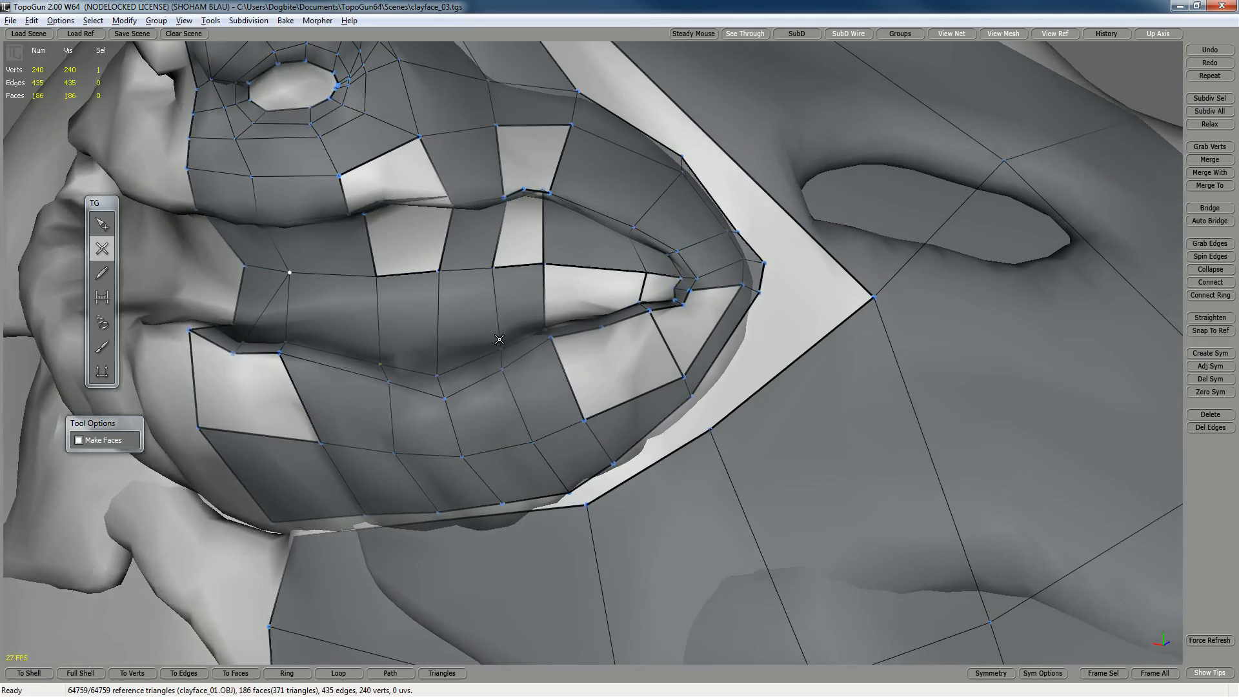
alt+right_drag(427, 288, 440, 293)
alt+middle_drag(439, 293, 461, 312)
alt+drag(470, 318, 456, 290)
alt+right_drag(457, 291, 466, 298)
alt+drag(466, 298, 465, 299)
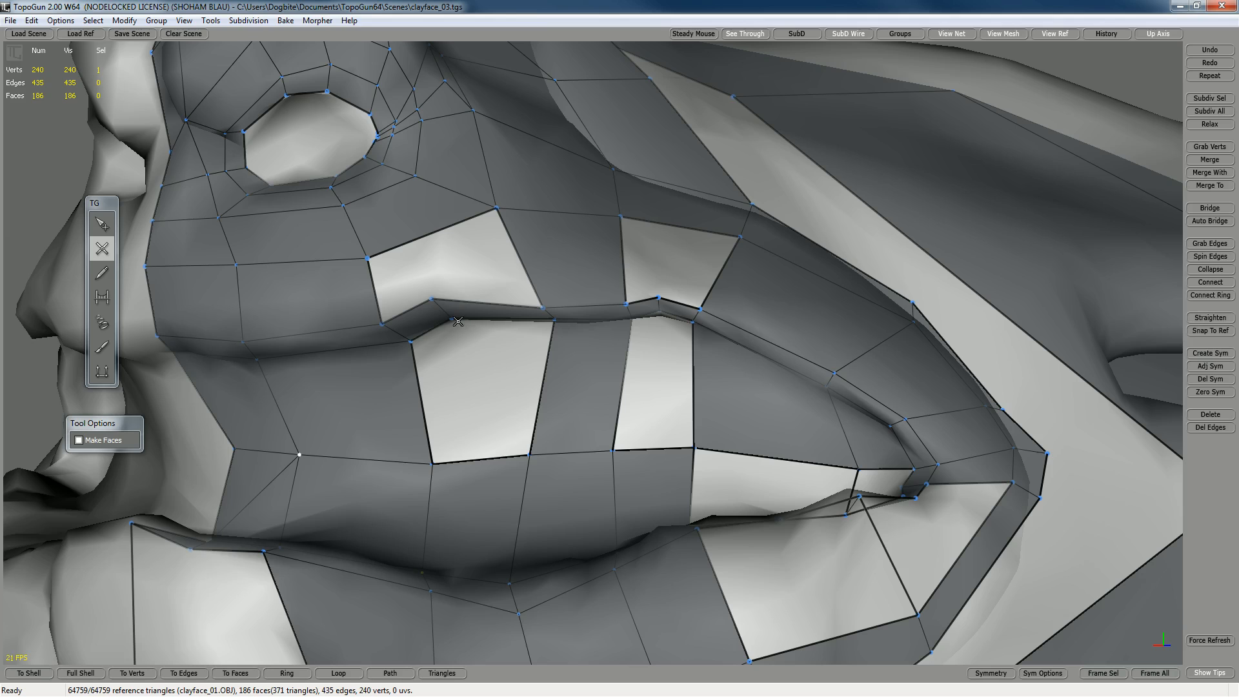
ctrl+click(464, 351)
click(456, 321)
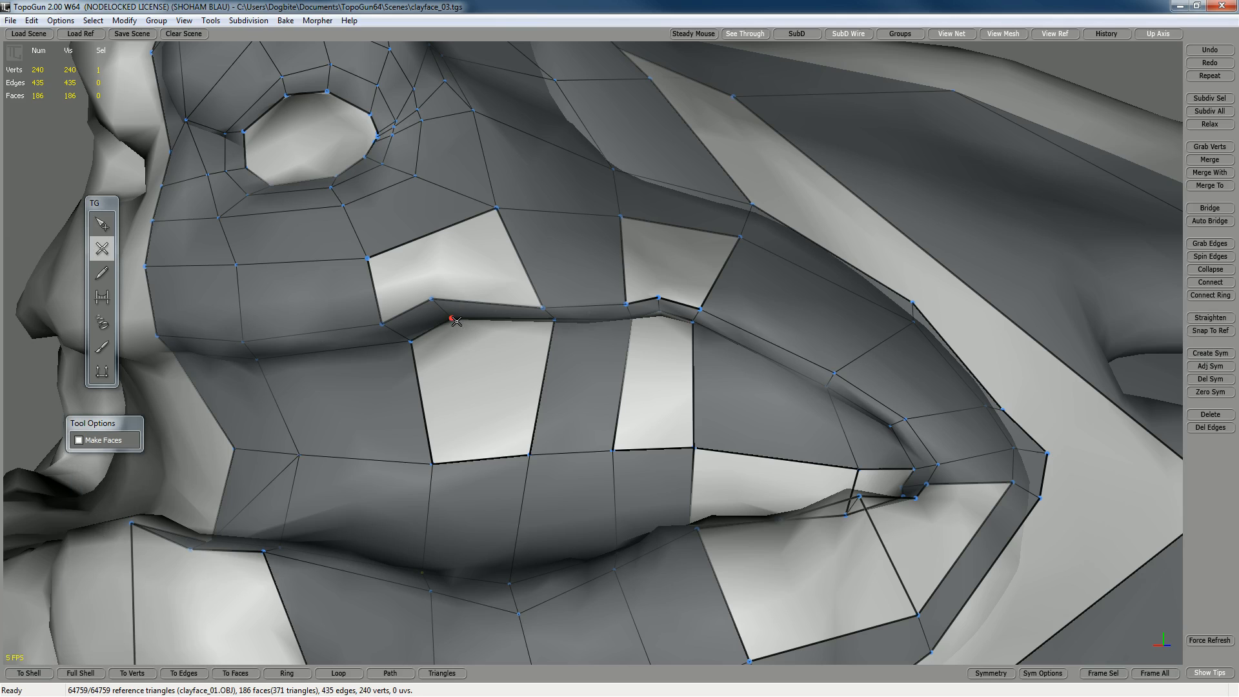
click(530, 456)
- Fill the narrower upper lip gap nearer the mouth corner by connecting its upper-edge vertex to the outer lower corner
right_drag(506, 383, 558, 314)
click(550, 292)
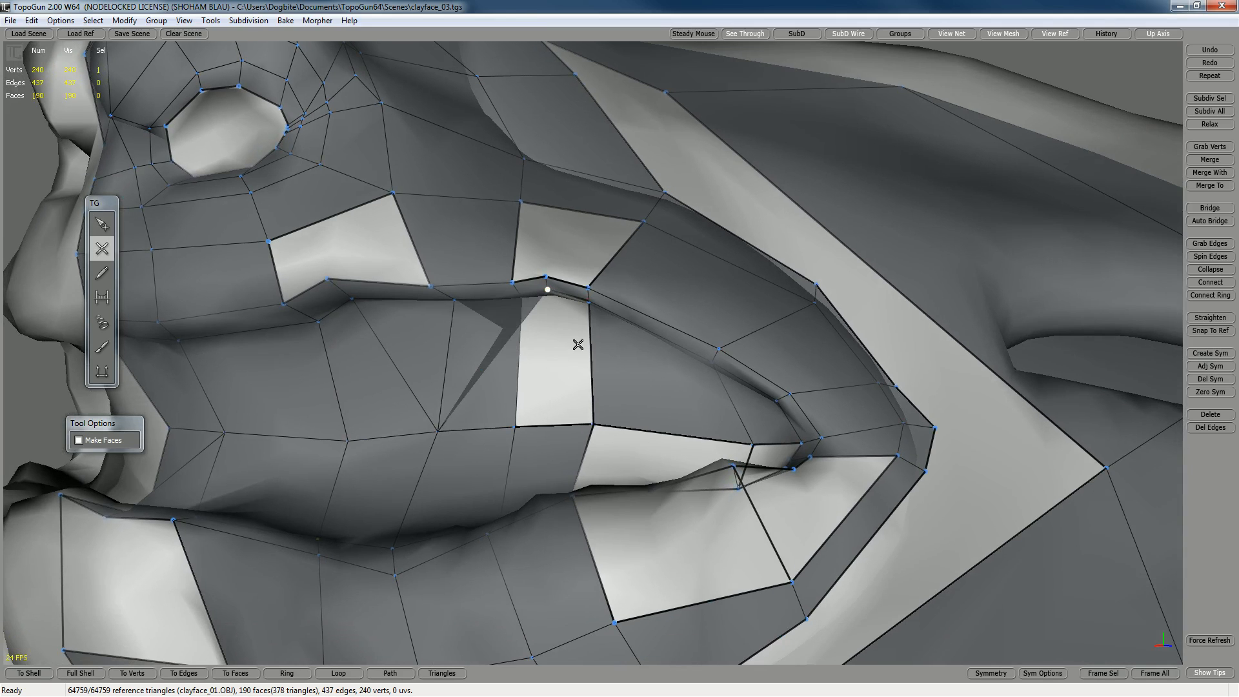
key(ctrl+z)
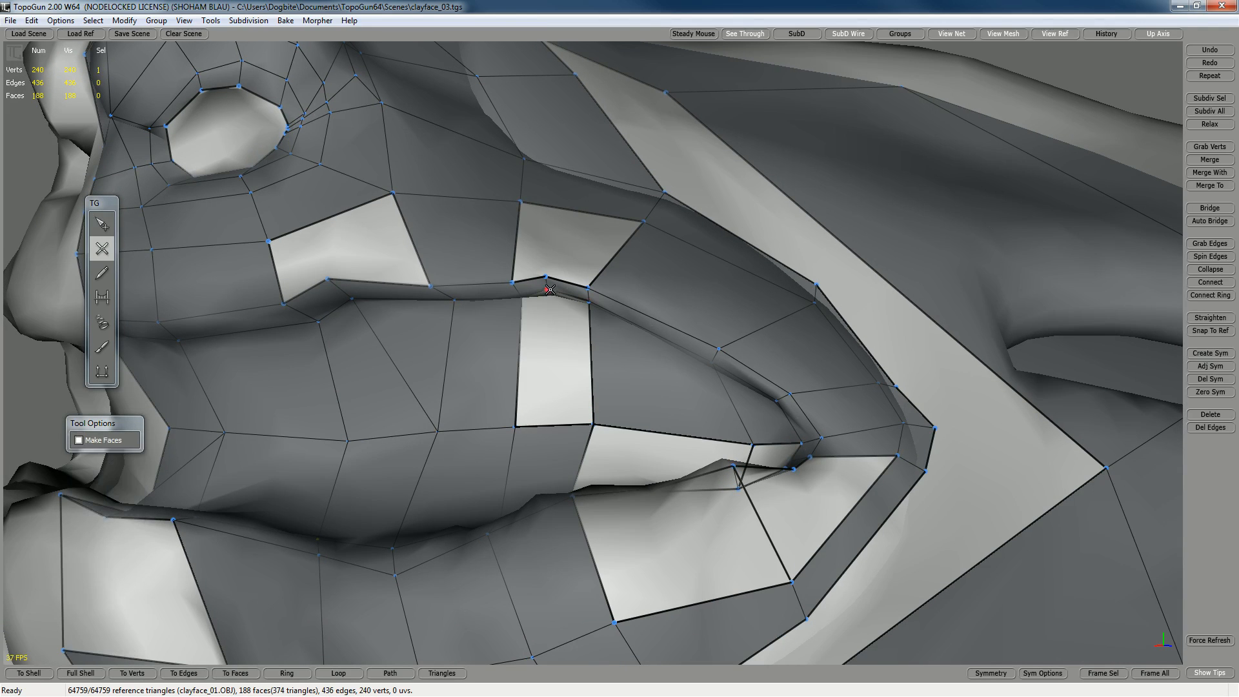
click(594, 426)
right_drag(562, 385, 565, 409)
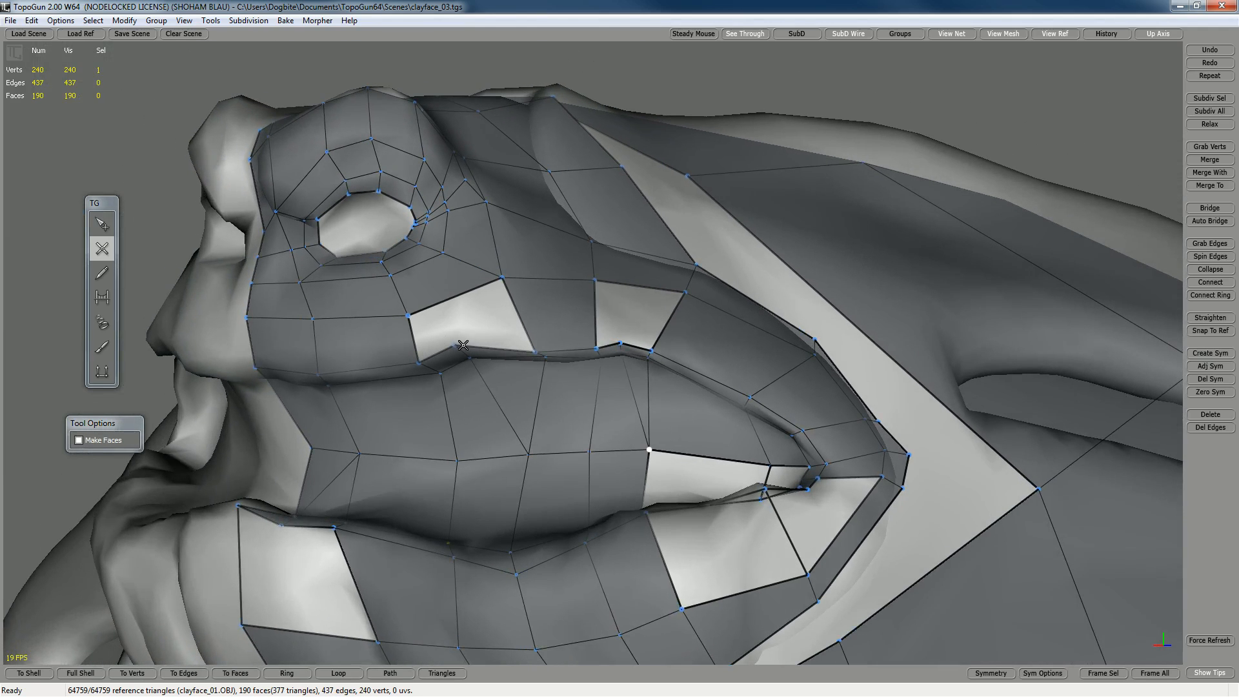
- Run Connect Ring from the upper edge of the gap below the nostril to add an edge loop up to the nostril rim
right_drag(474, 342, 503, 347)
key(q)
click(547, 316)
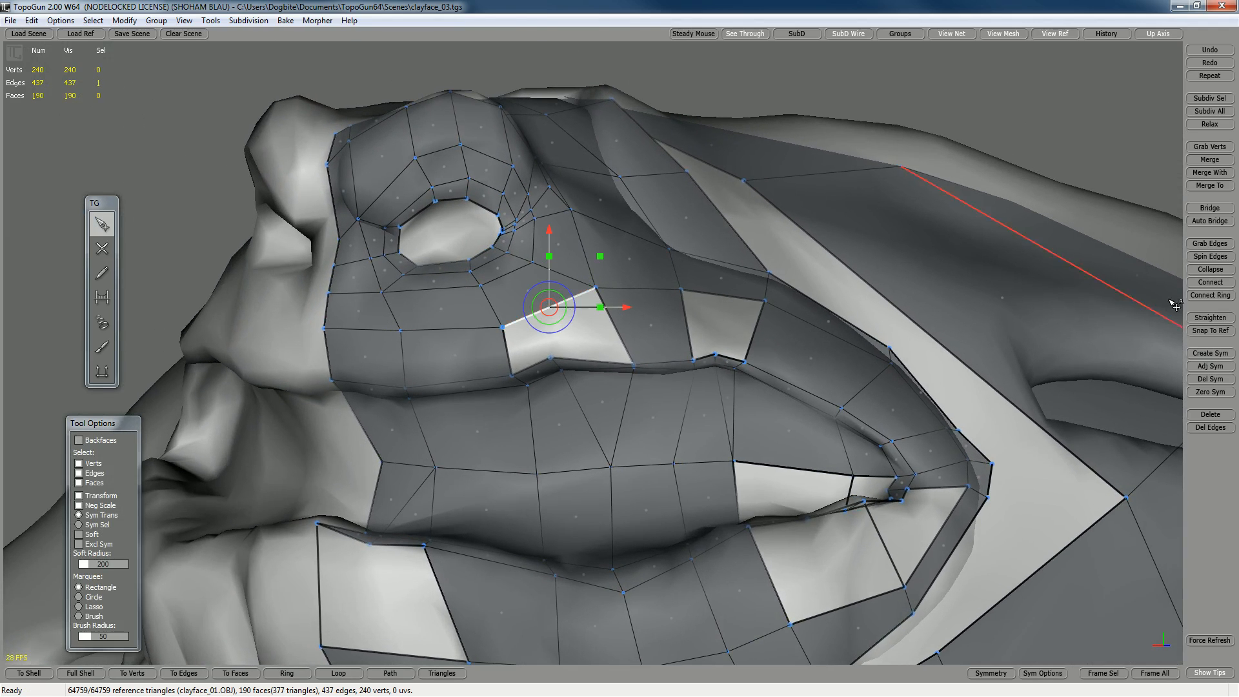
click(1210, 296)
scroll(523, 269, up, 5)
middle_drag(521, 267, 524, 274)
- Shift the vertices below the nostril and at the lip crease toward the centre line to even out the quads
drag(452, 296, 410, 326)
drag(475, 349, 415, 355)
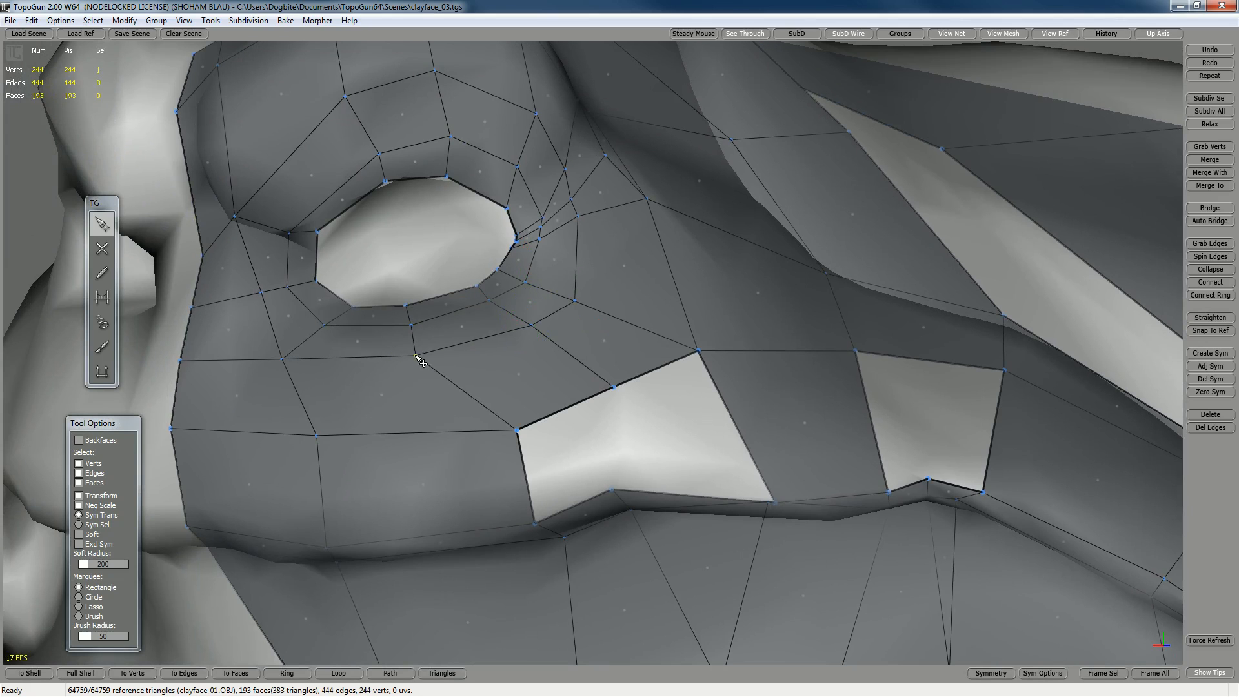
drag(519, 439, 459, 435)
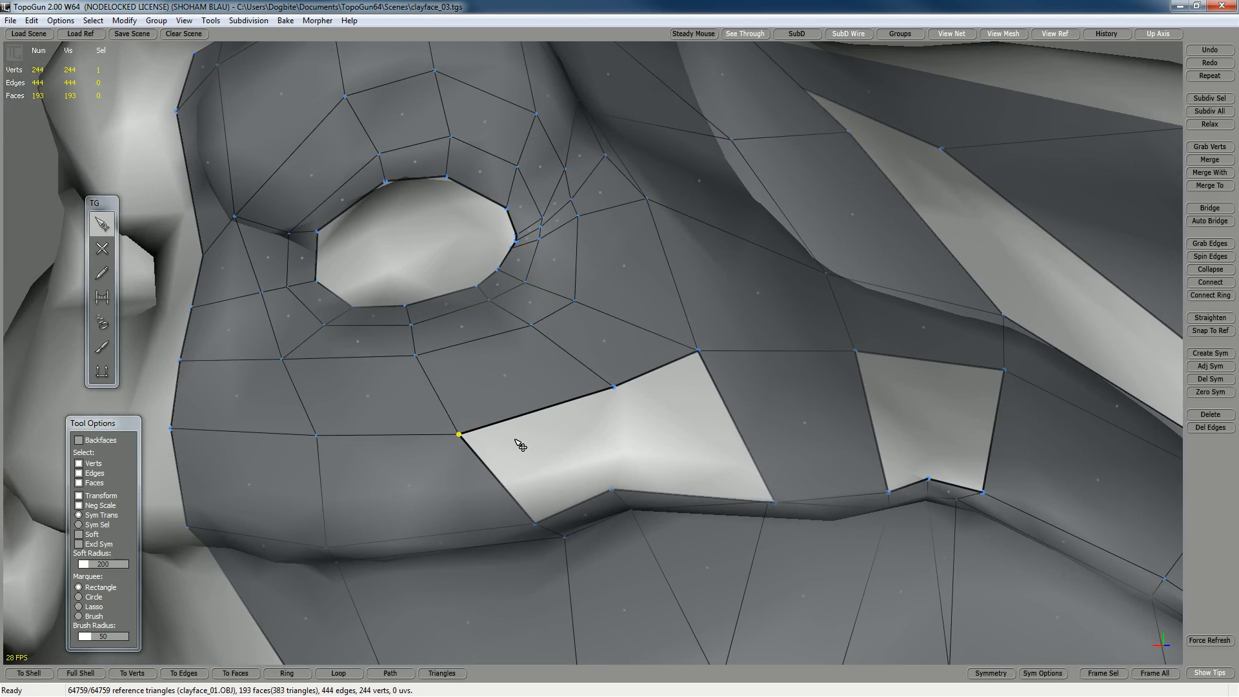
click(552, 531)
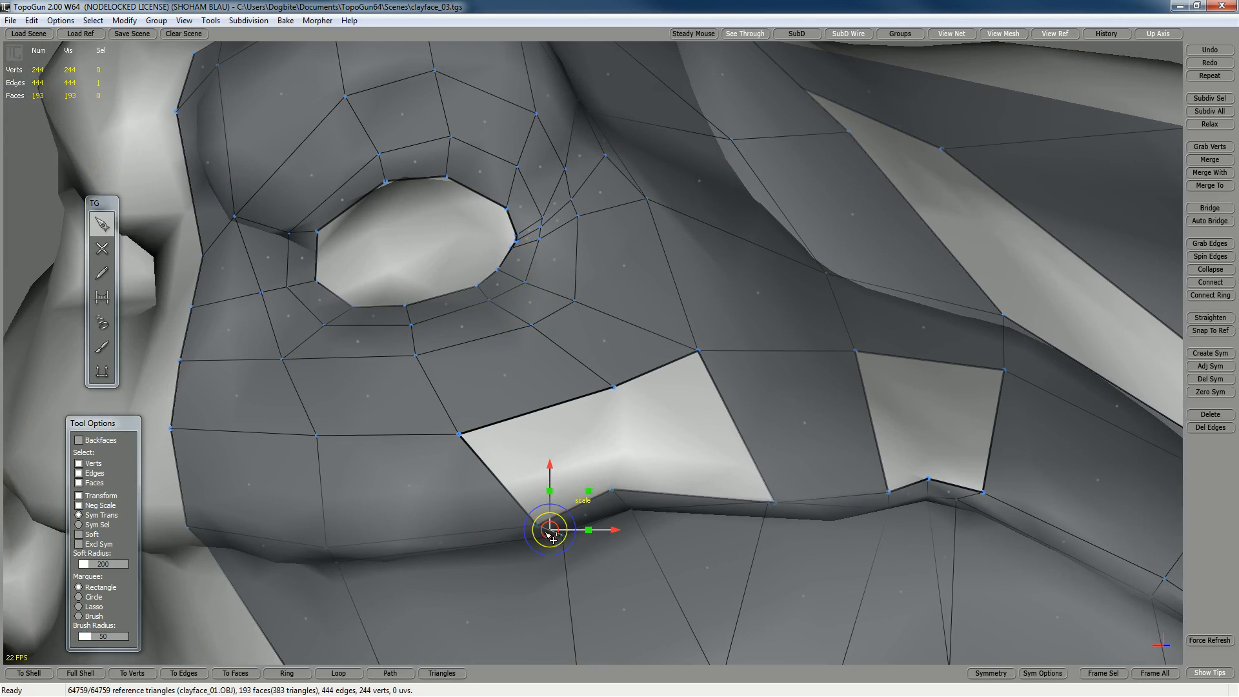
click(609, 567)
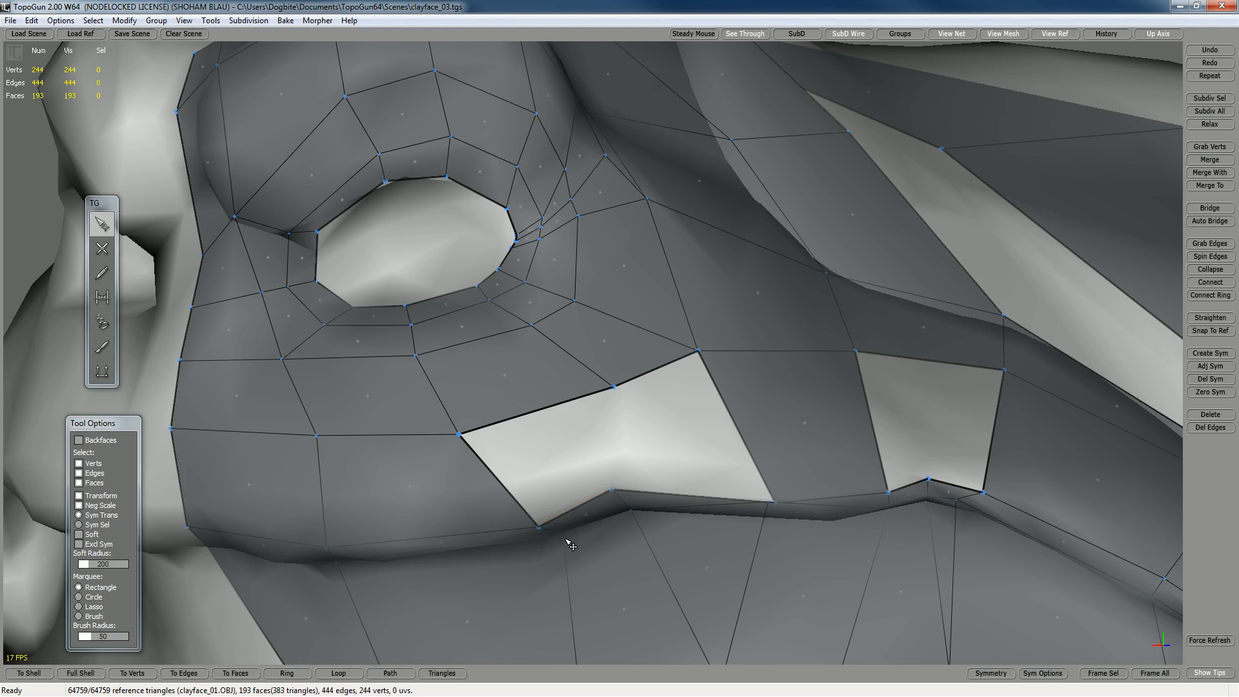
drag(589, 546, 560, 538)
click(633, 566)
click(537, 523)
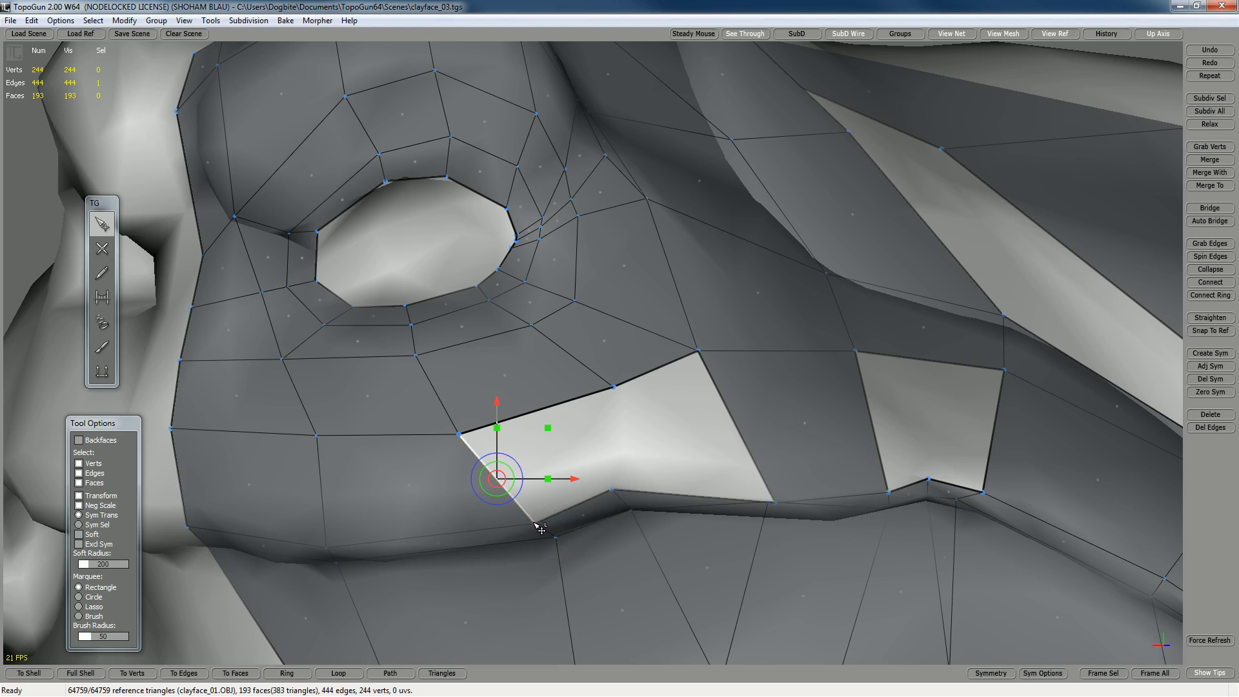
click(624, 514)
- Fill the gap below the nostril by connecting the lip crease vertex to the new vertex on the gap's upper edge
key(w)
click(611, 490)
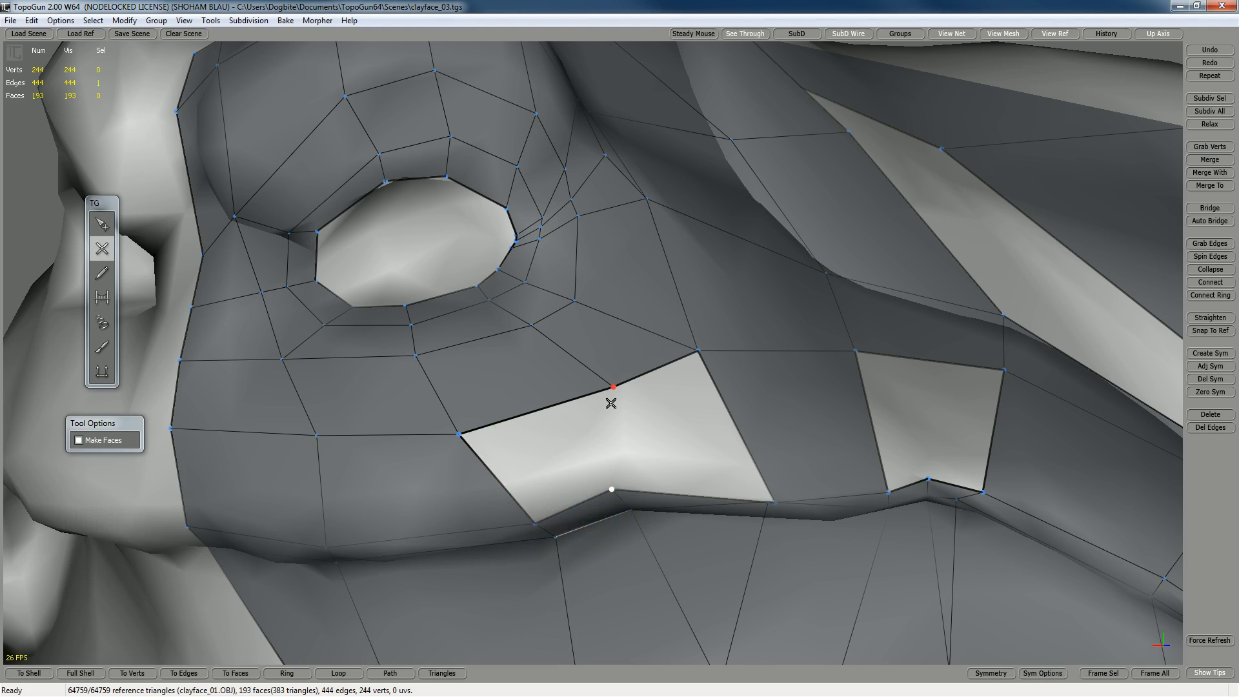
click(614, 389)
- Reposition the new edge loop's vertices beneath the nostril's outer side to even the spacing of the surrounding quads
key(q)
drag(621, 393, 571, 403)
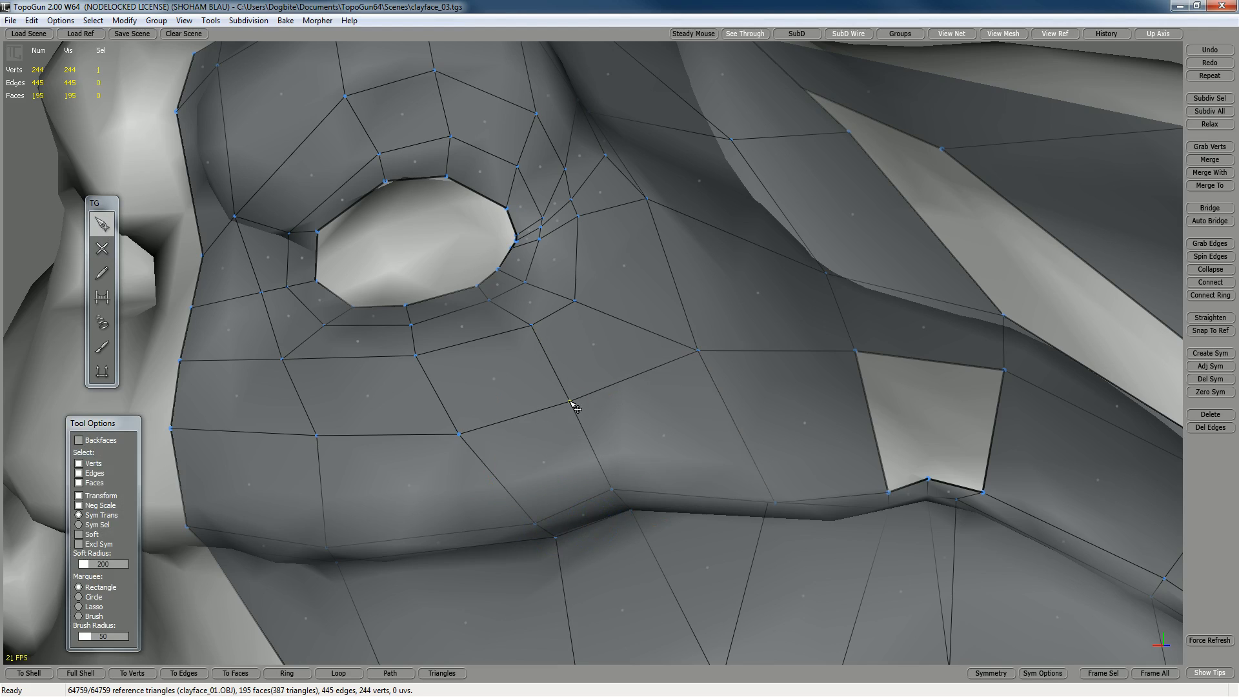
click(545, 351)
click(528, 328)
drag(534, 325, 523, 342)
- Fill the lower lip gap near the mouth corner by connecting its lip edge vertex to the vertex on the lip's lower loop
alt+right_drag(609, 382, 585, 378)
mouse_move(585, 379)
alt+mouse_down()
mouse_move(547, 340)
mouse_move(597, 385)
alt+mouse_up()
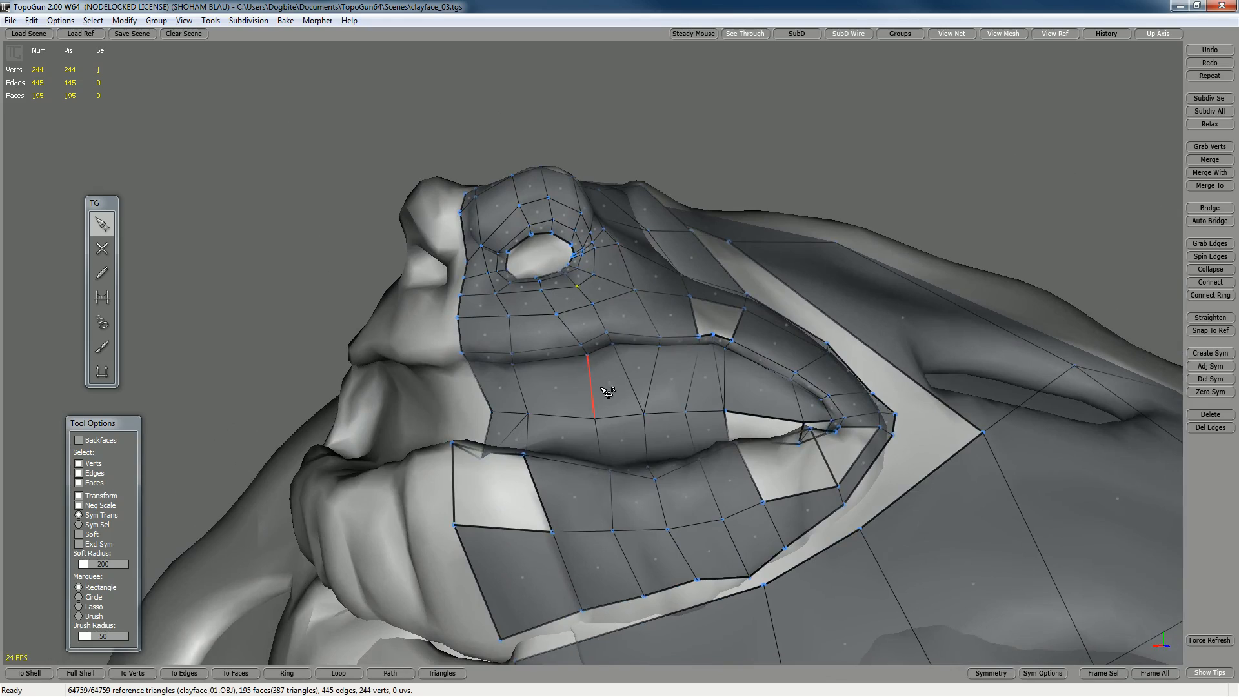
alt+right_drag(653, 445, 697, 474)
alt+middle_drag(697, 474, 679, 449)
alt+drag(679, 449, 647, 464)
alt+right_drag(733, 467, 724, 463)
alt+drag(723, 463, 742, 498)
alt+right_drag(742, 499, 739, 496)
alt+drag(740, 496, 681, 460)
key(w)
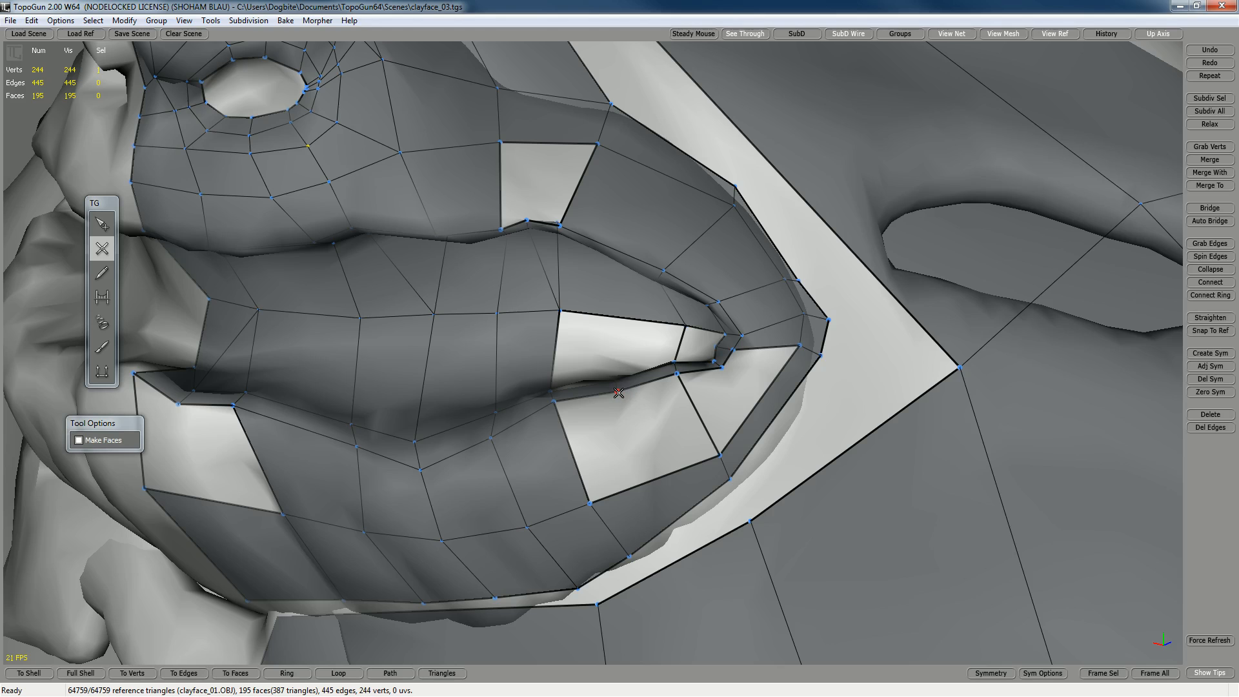
click(721, 452)
alt+drag(639, 414, 777, 486)
key(q)
click(680, 478)
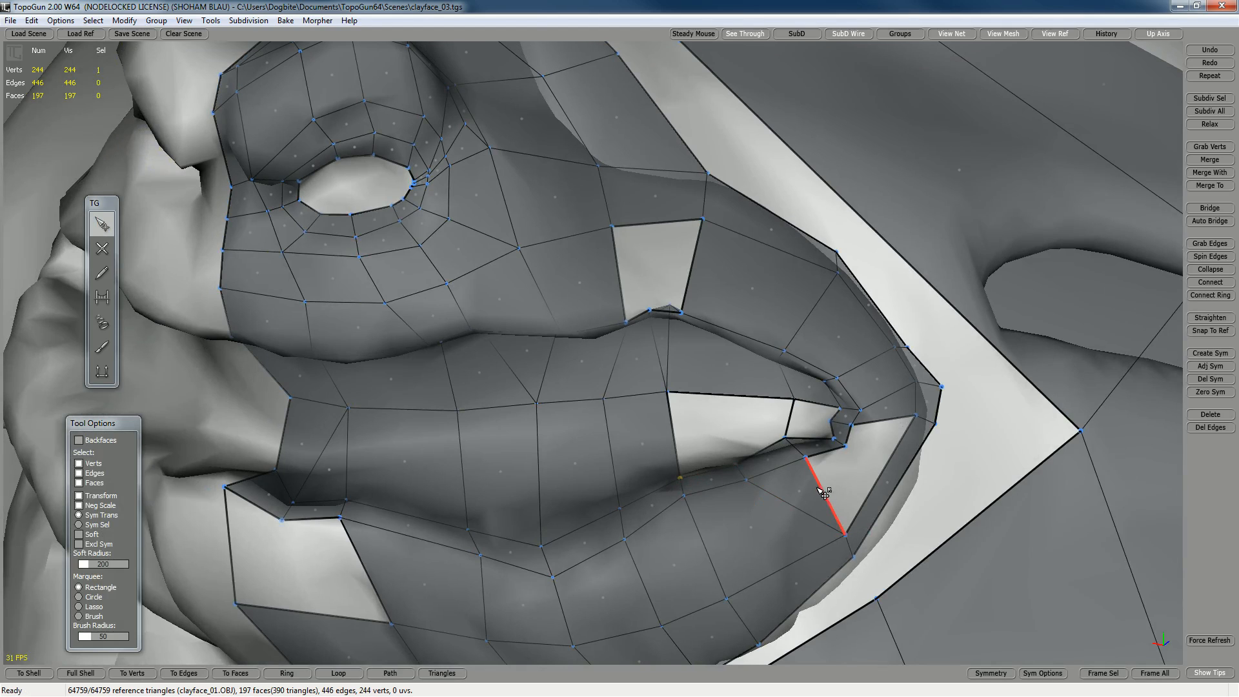
- Fill the remaining mouth-corner gap by connecting the lip crease vertex to the loop vertex directly below it
key(w)
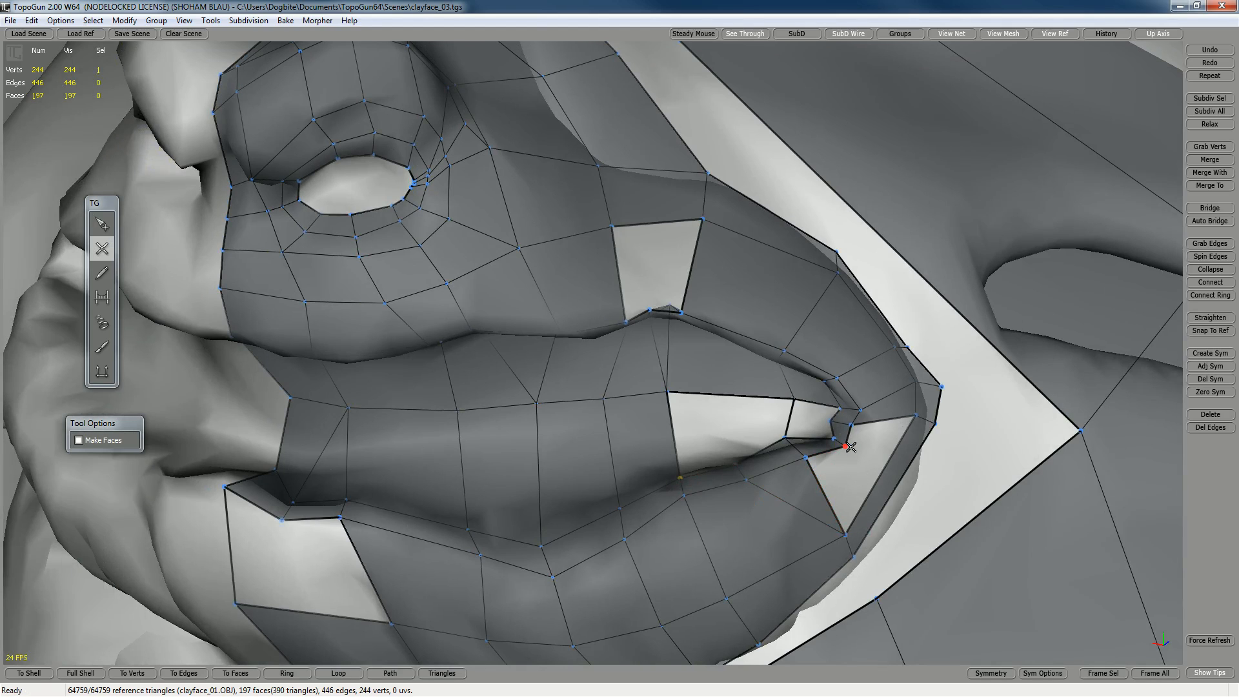
click(846, 446)
click(840, 530)
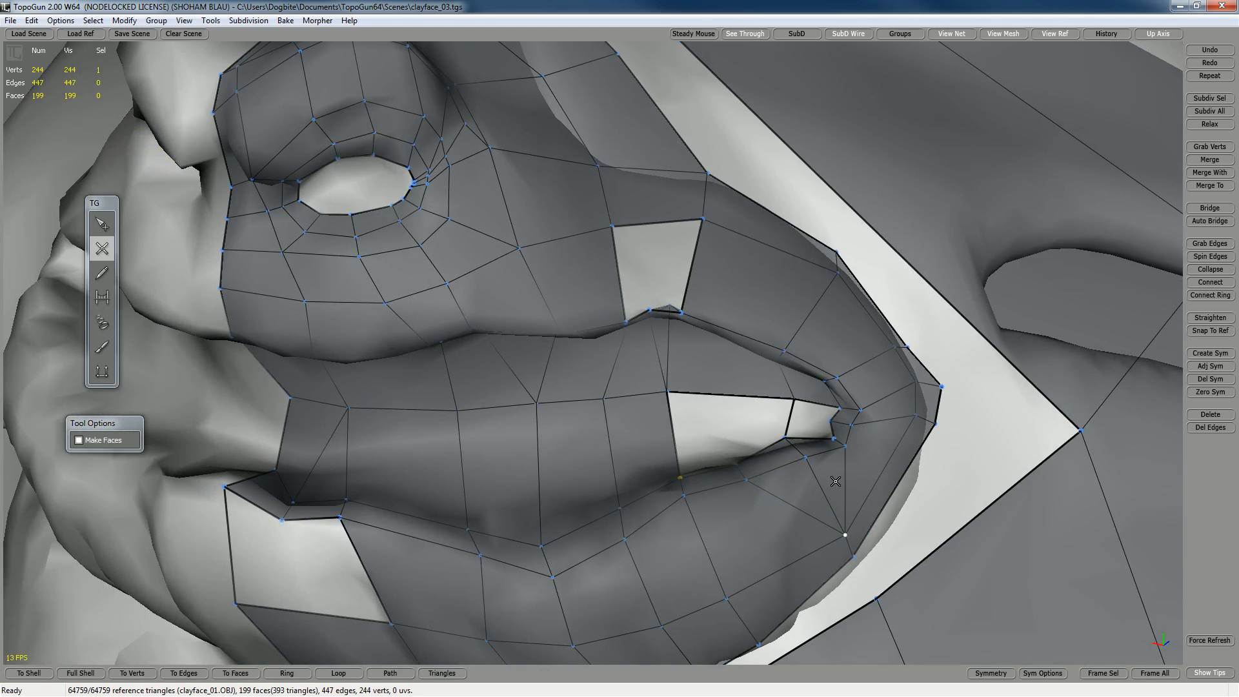
- Try deleting edges around the mouth-corner fill, and restore the opening between the crease and the outer loop
scroll(862, 536, up, 3)
alt+middle_drag(1130, 636, 803, 497)
alt+middle_drag(618, 465, 565, 400)
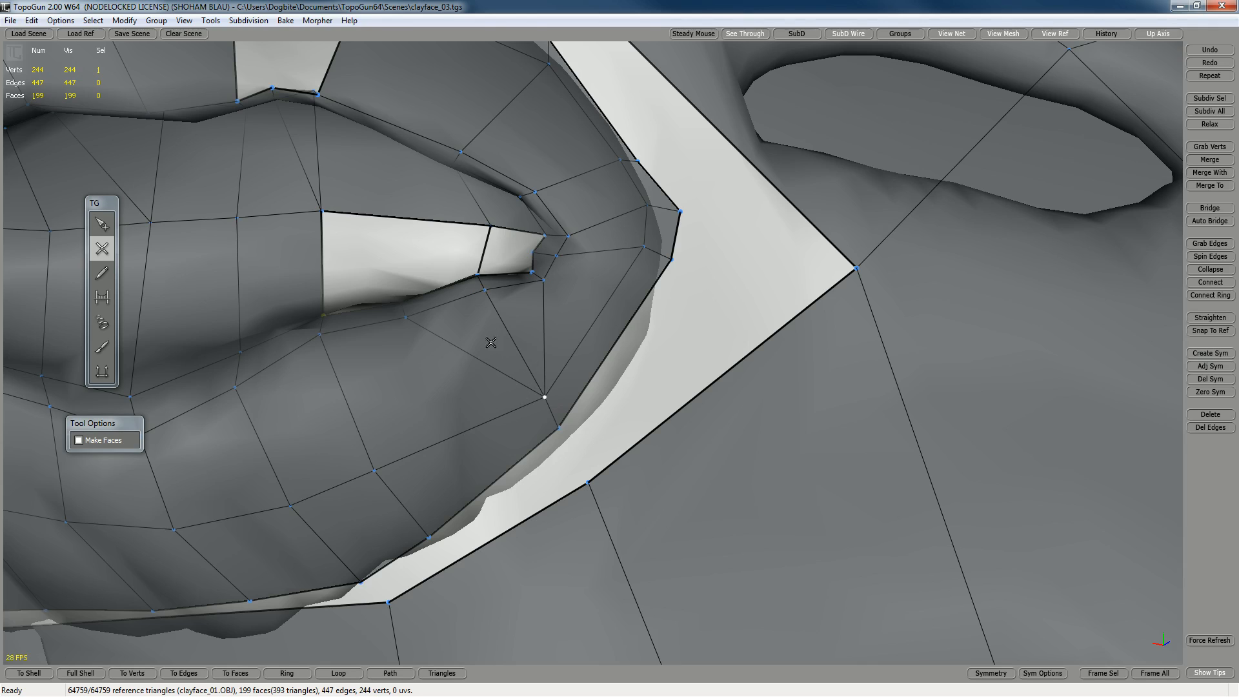
key(q)
click(515, 346)
key(Delete)
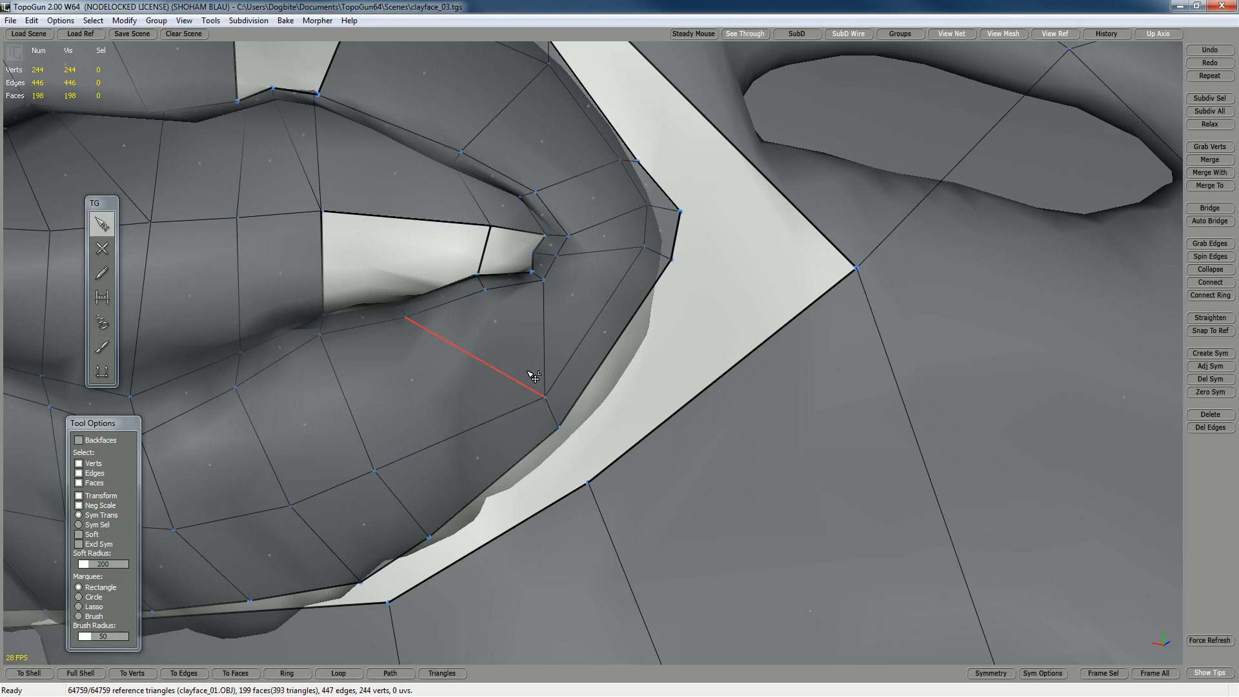
click(536, 381)
click(546, 344)
key(Delete)
- Fill the mouth-corner gap by drawing an edge from the lip crease vertex across the lip loop to its outer border
key(d)
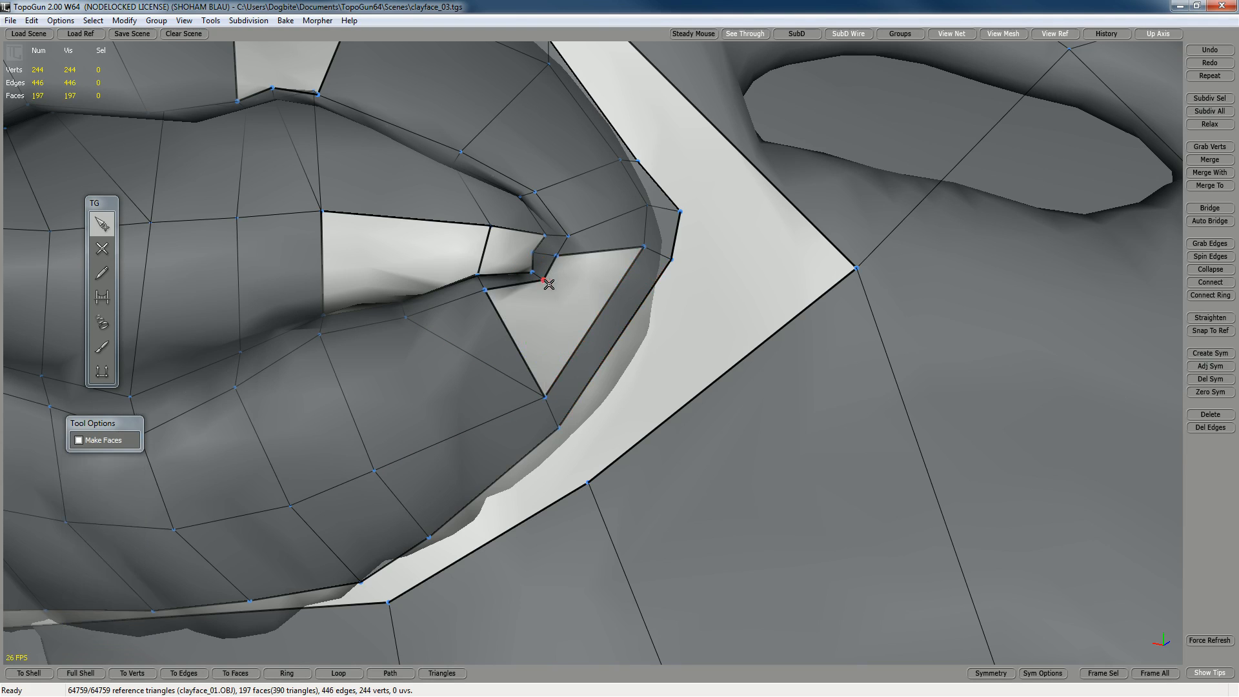
click(607, 314)
click(624, 327)
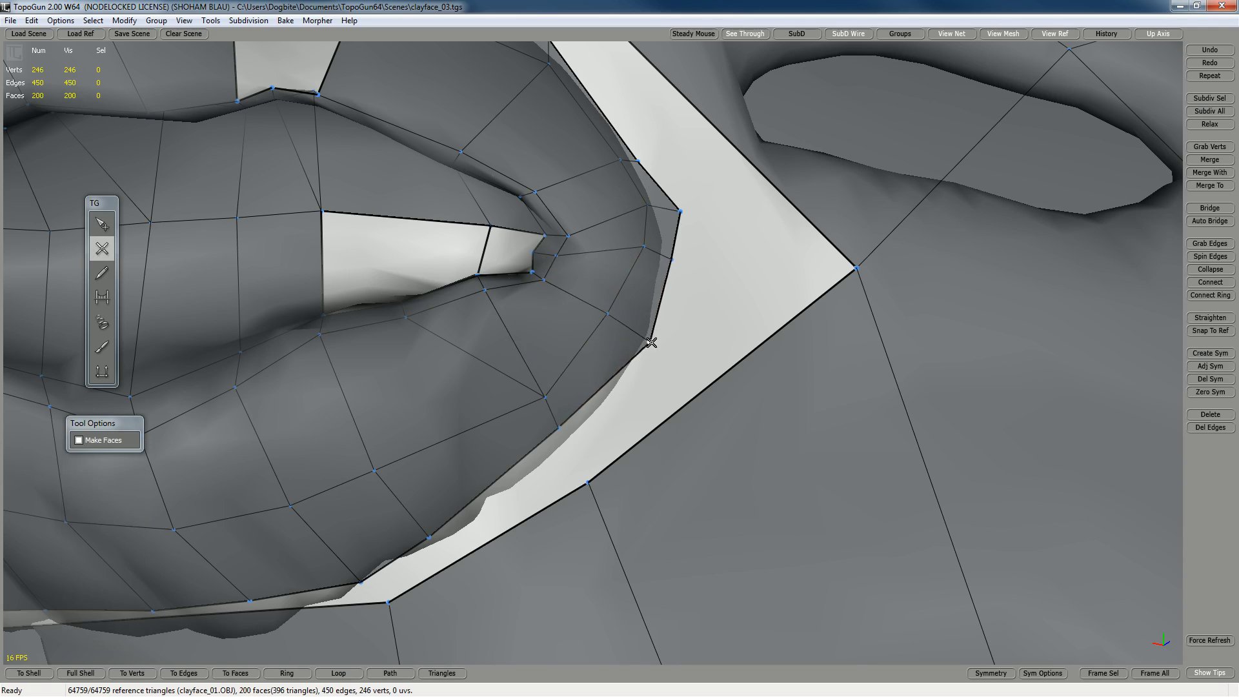
- Reposition the outer border vertices around the mouth corner to even the curve of the lip loop
key(q)
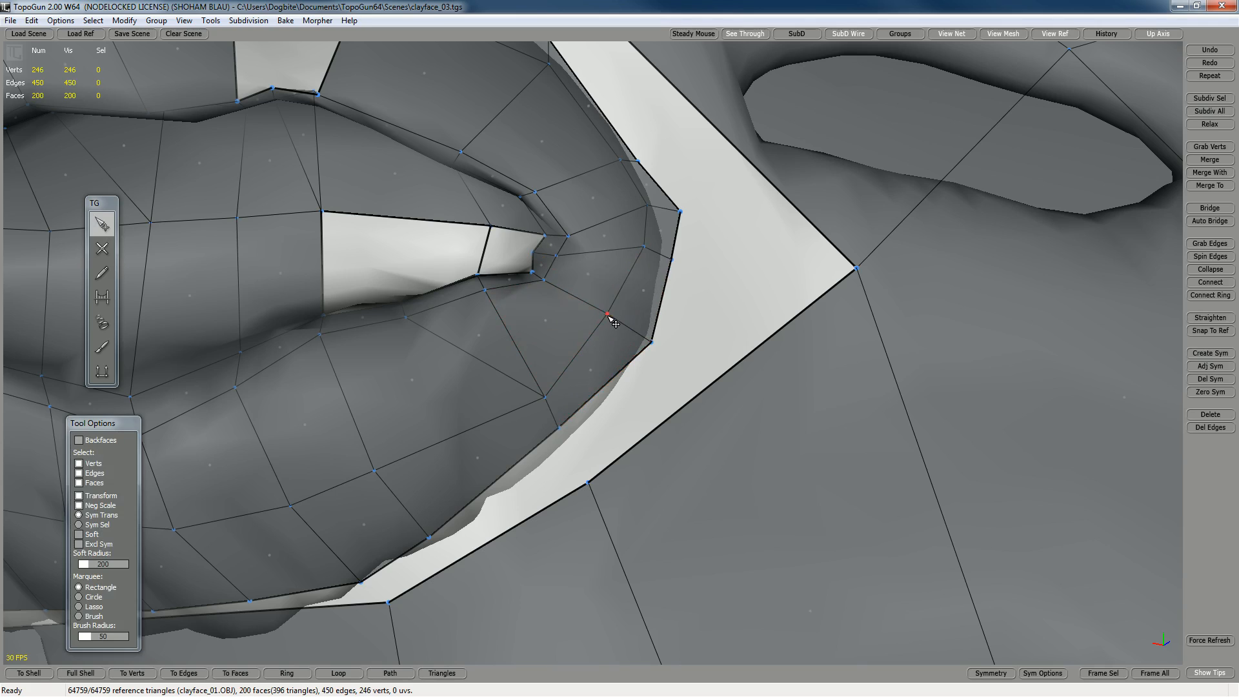
click(652, 342)
scroll(543, 416, down, 1)
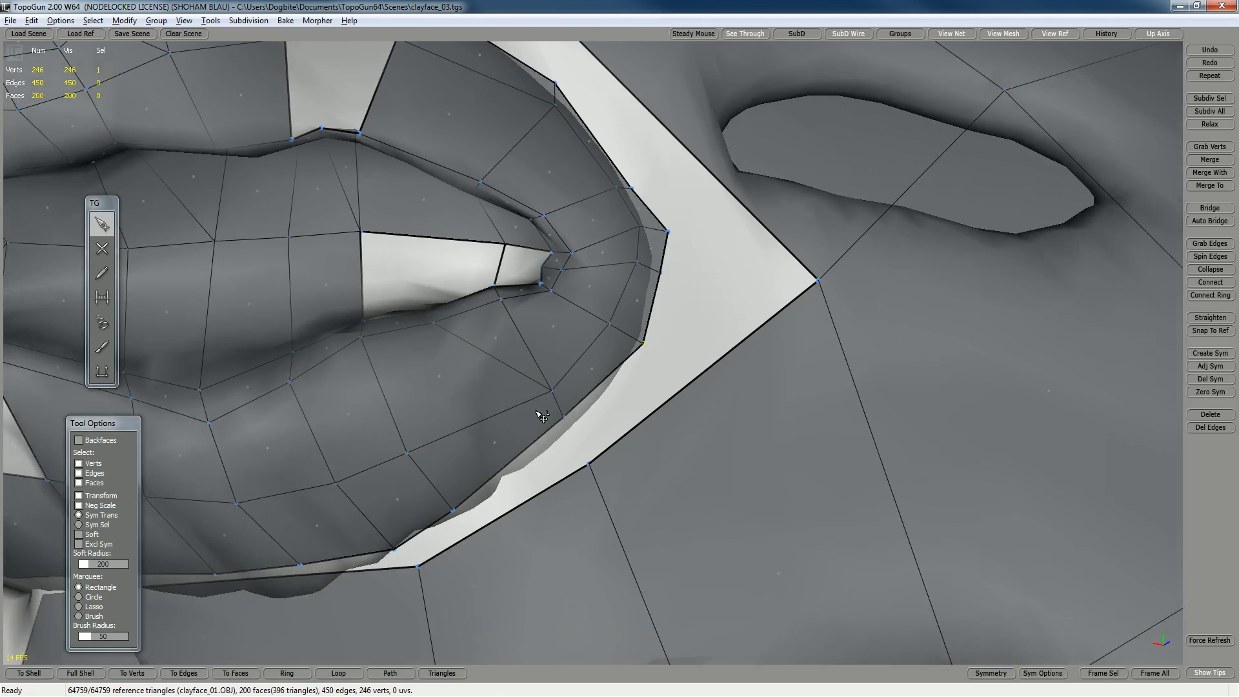
click(567, 420)
right_drag(569, 421, 662, 324)
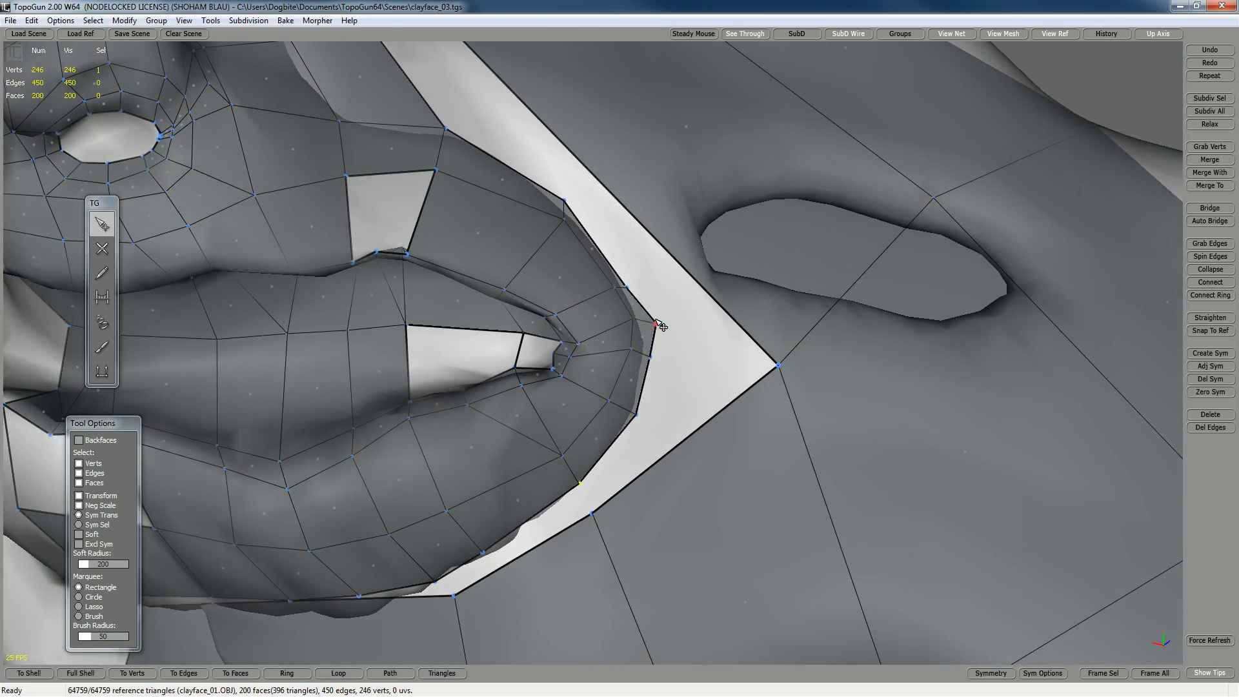
click(650, 321)
scroll(658, 381, down, 3)
right_drag(563, 352, 590, 358)
- Fill the two gaps inside the mouth corner by connecting the inner upper and lower lip vertices
scroll(590, 393, up, 5)
alt+drag(584, 397, 580, 328)
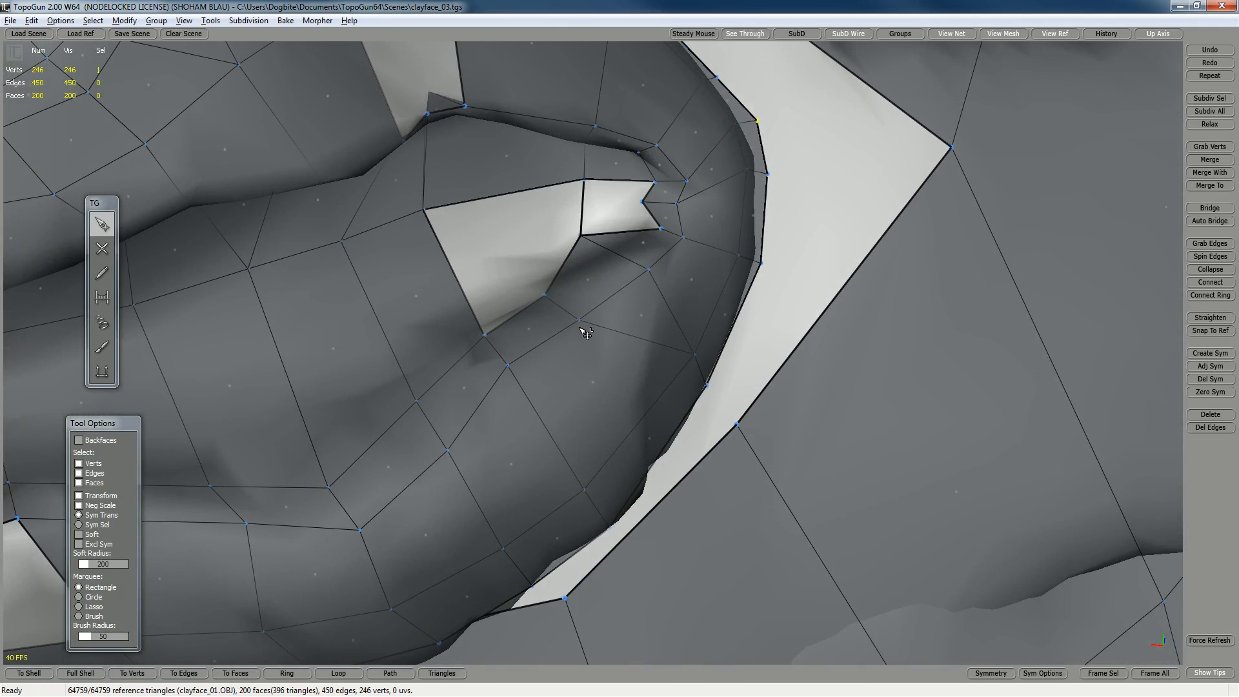
key(w)
click(425, 209)
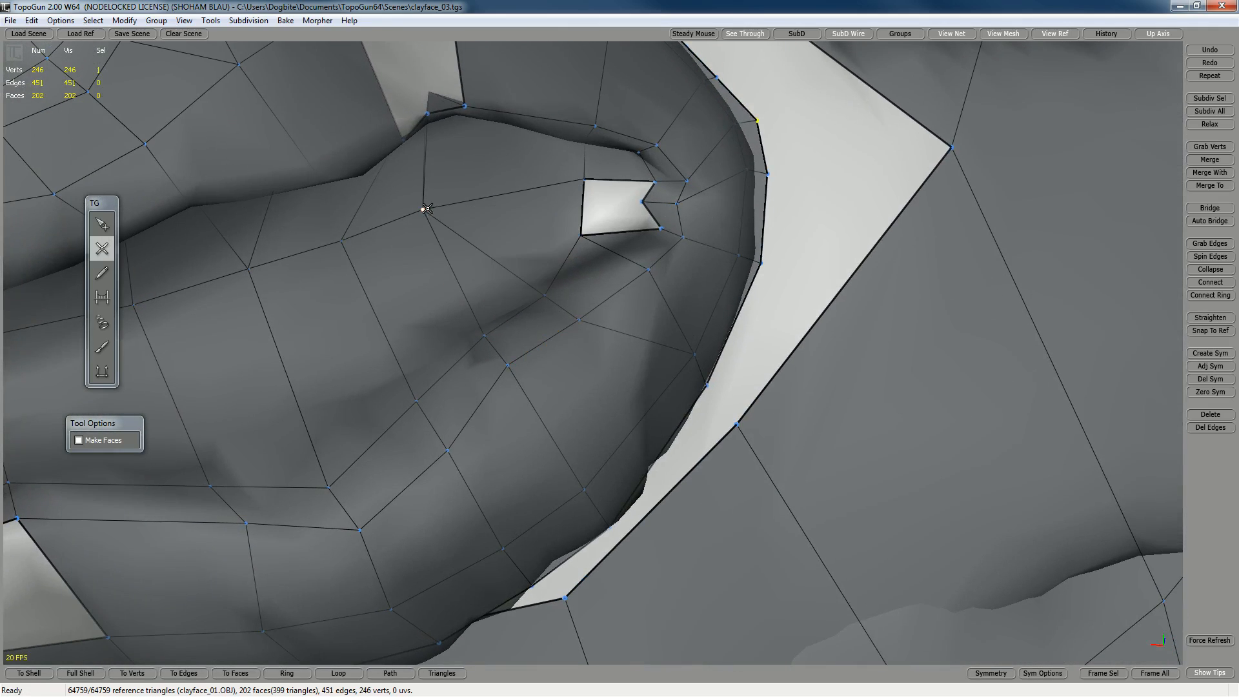
alt+drag(587, 270, 581, 271)
click(530, 259)
- Fill the lower lip gap at the centre line with edges through a new interior vertex and a new centre-line vertex
alt+right_drag(555, 308, 423, 322)
alt+drag(423, 323, 435, 232)
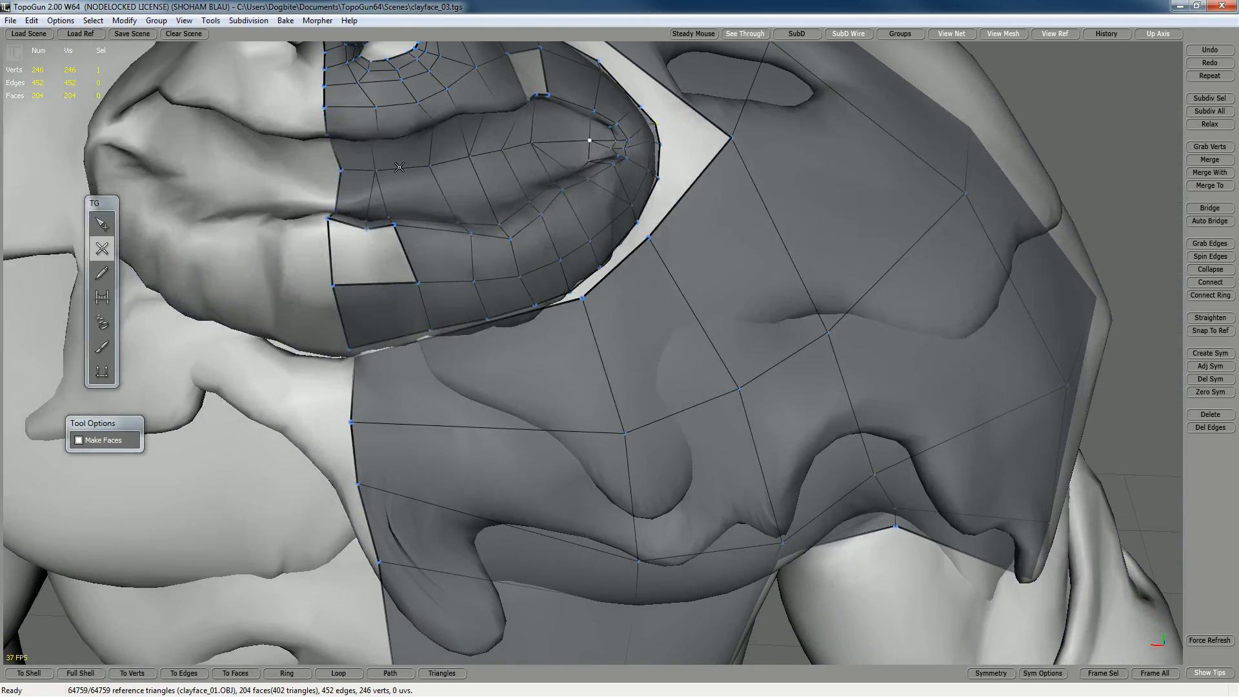
alt+right_drag(452, 168, 476, 203)
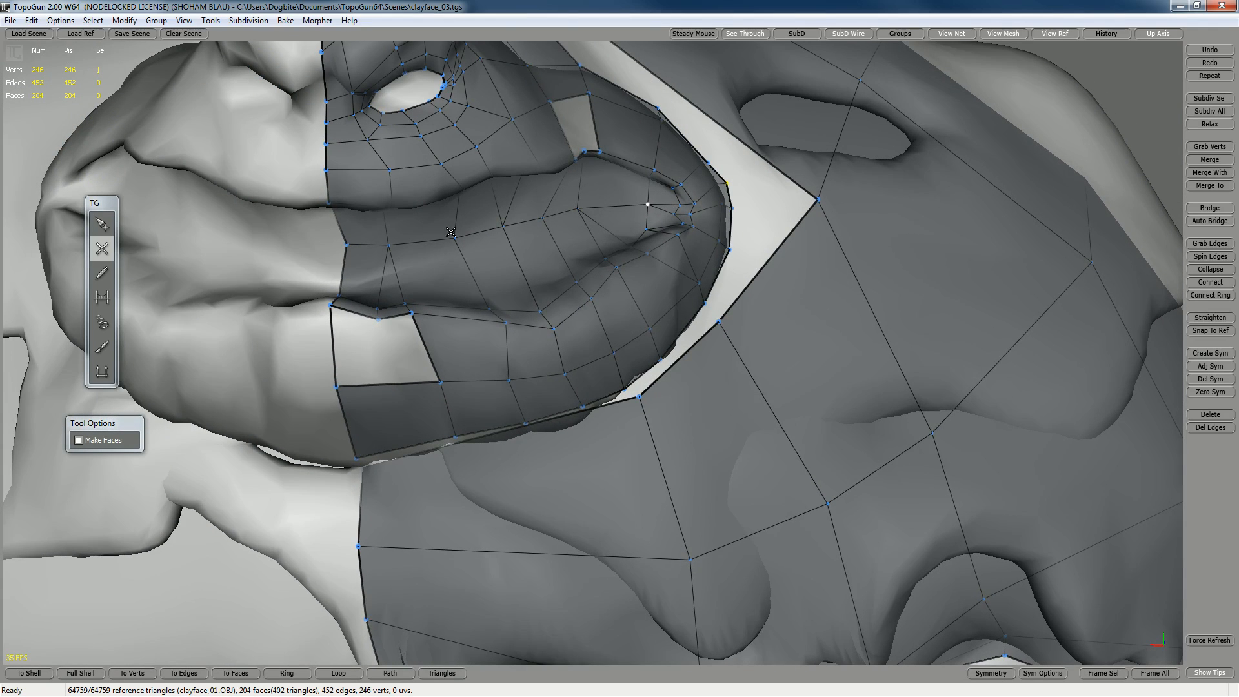
alt+drag(437, 243, 460, 235)
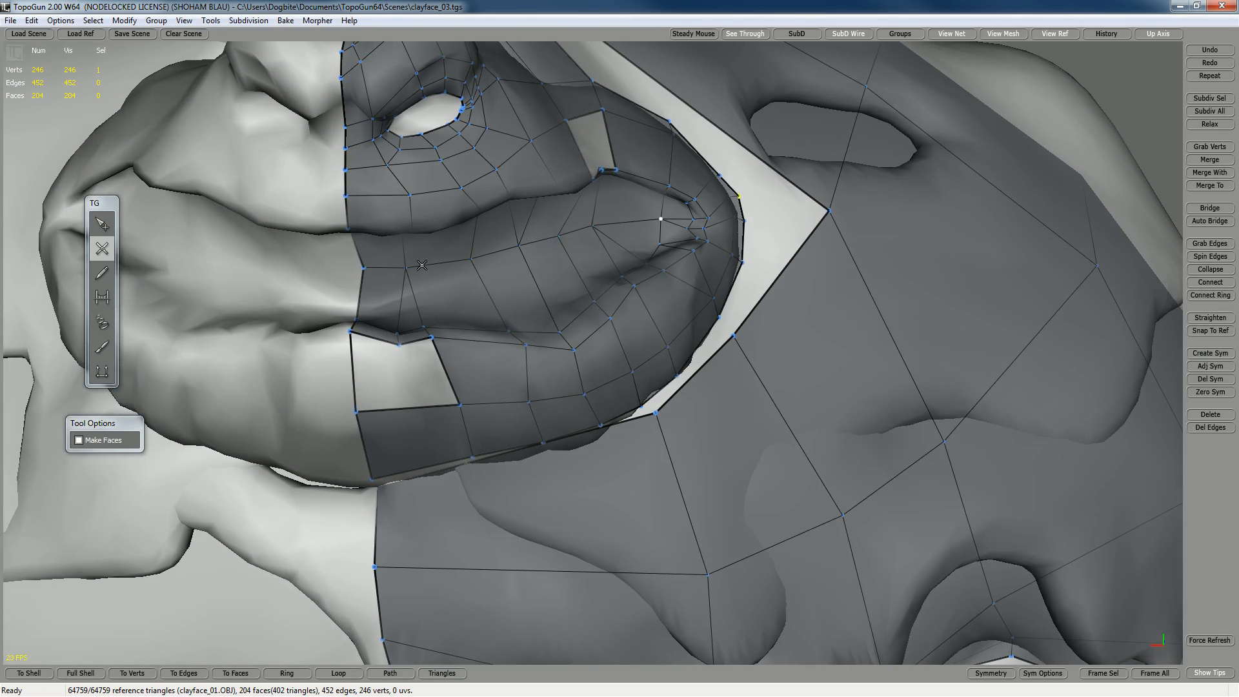
alt+right_drag(393, 271, 406, 277)
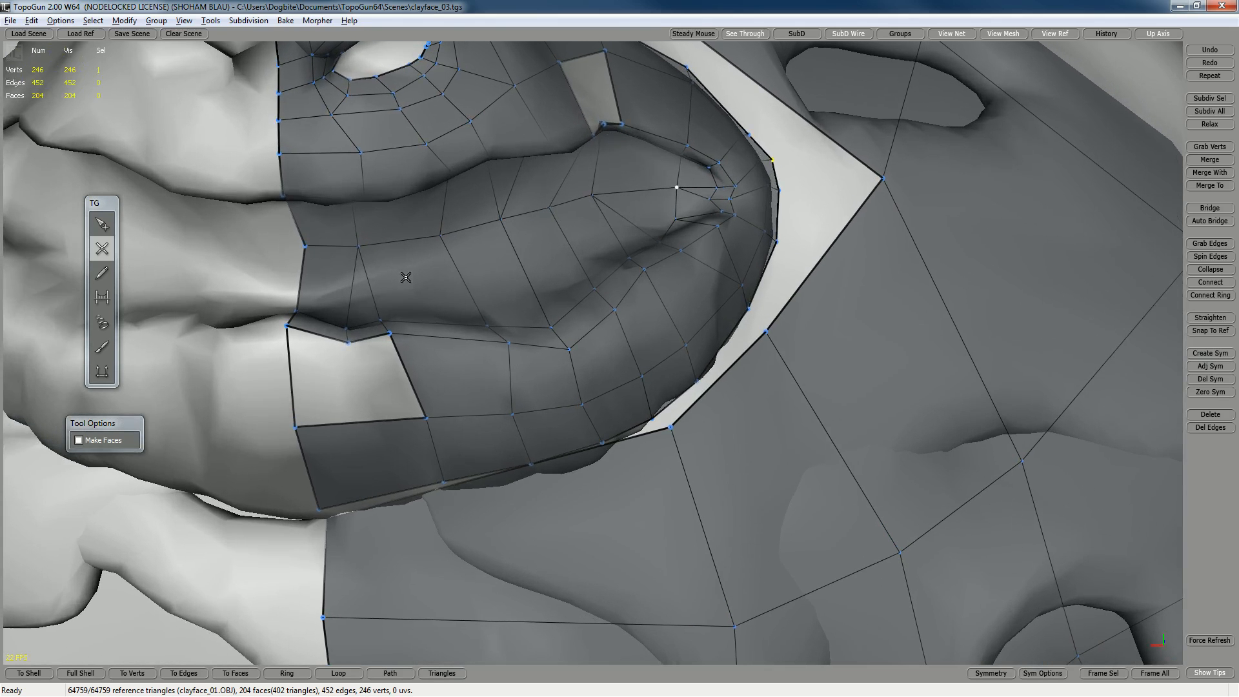
alt+middle_drag(354, 360, 371, 213)
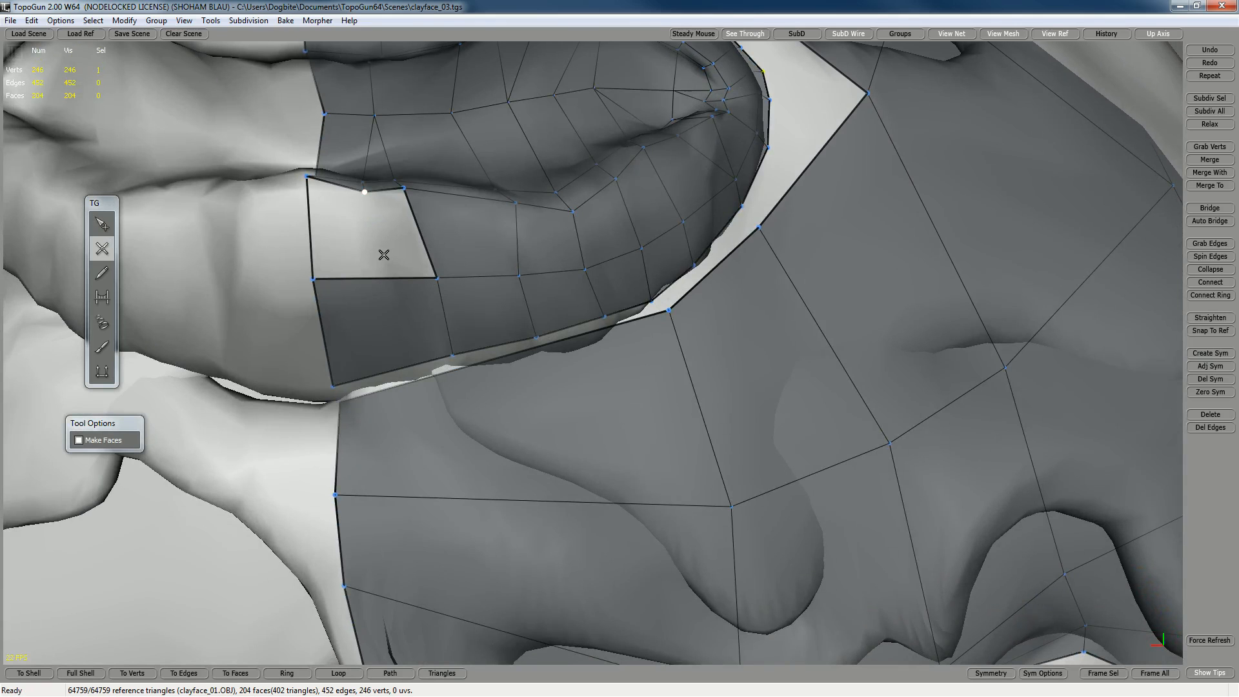
alt+drag(349, 248, 525, 321)
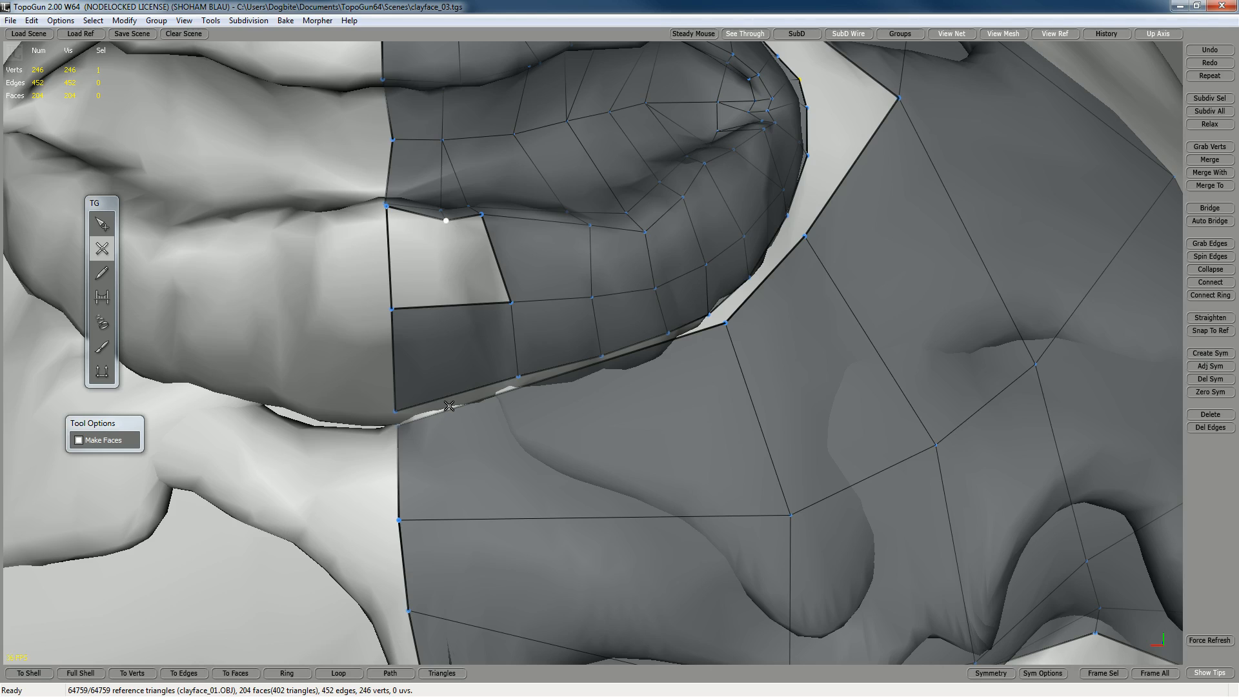
alt+right_drag(509, 546, 646, 476)
scroll(528, 438, up, 3)
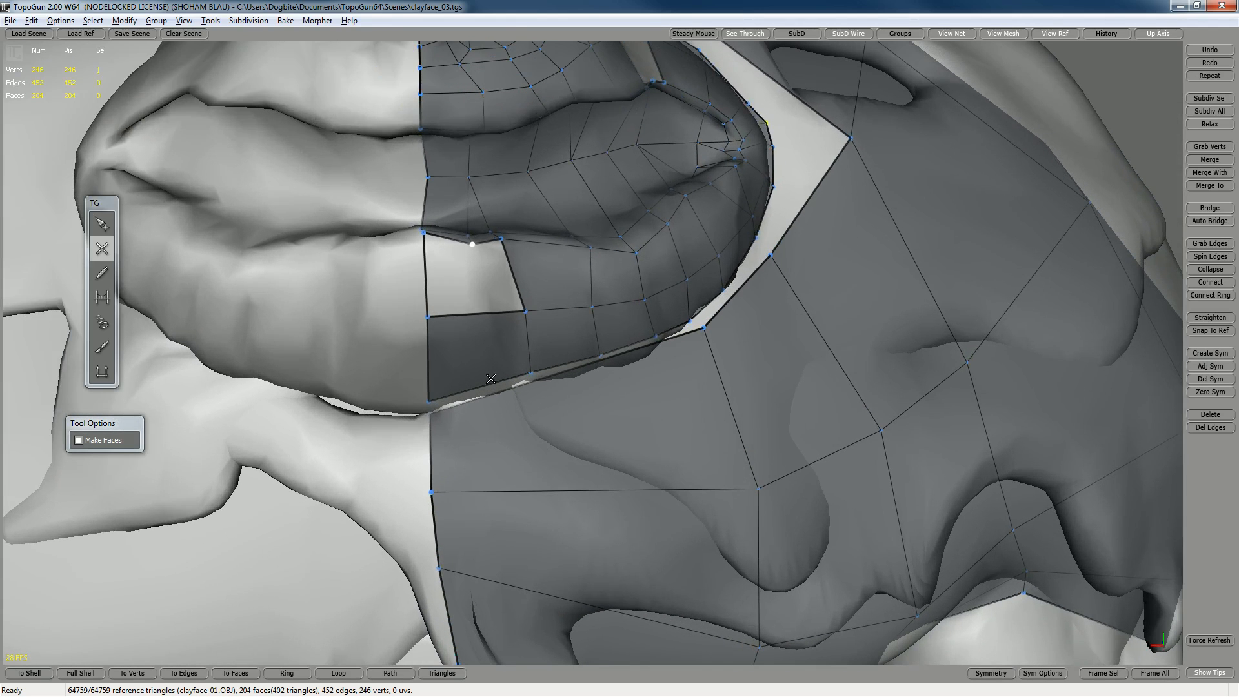
click(528, 315)
drag(498, 279, 483, 306)
click(425, 288)
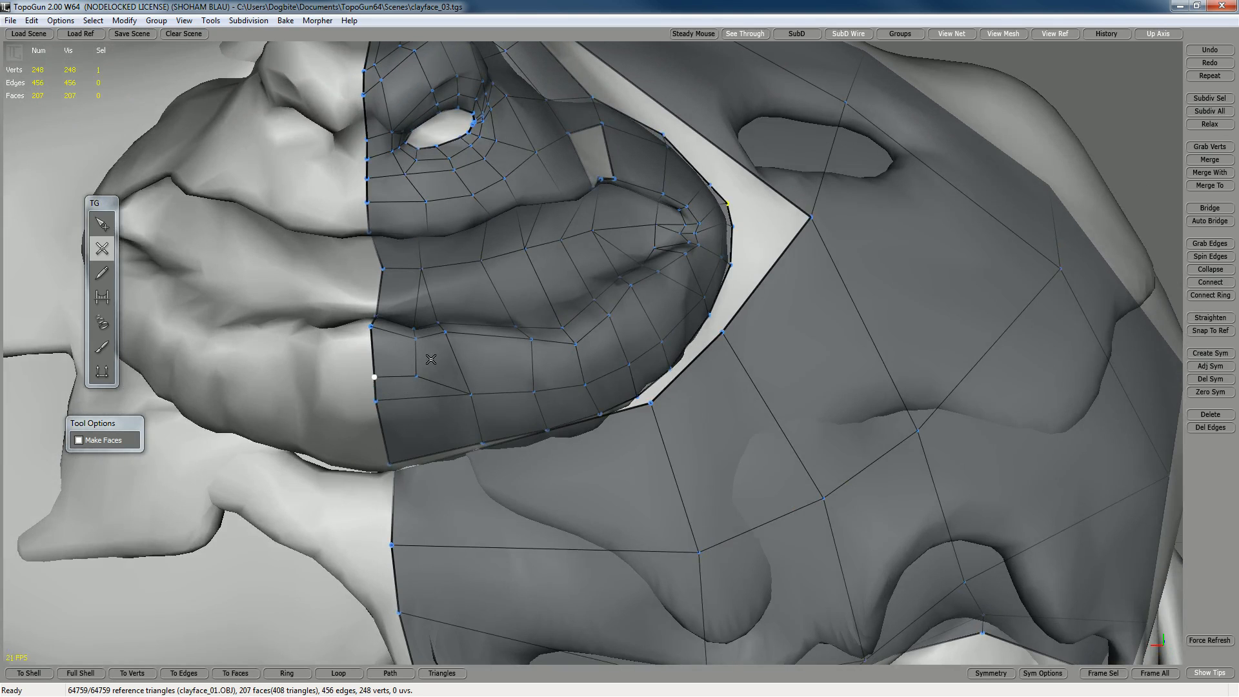
- Delete the interior and centre-line vertices just added to the lower lip, reopening the gap there
alt+right_drag(370, 377, 405, 383)
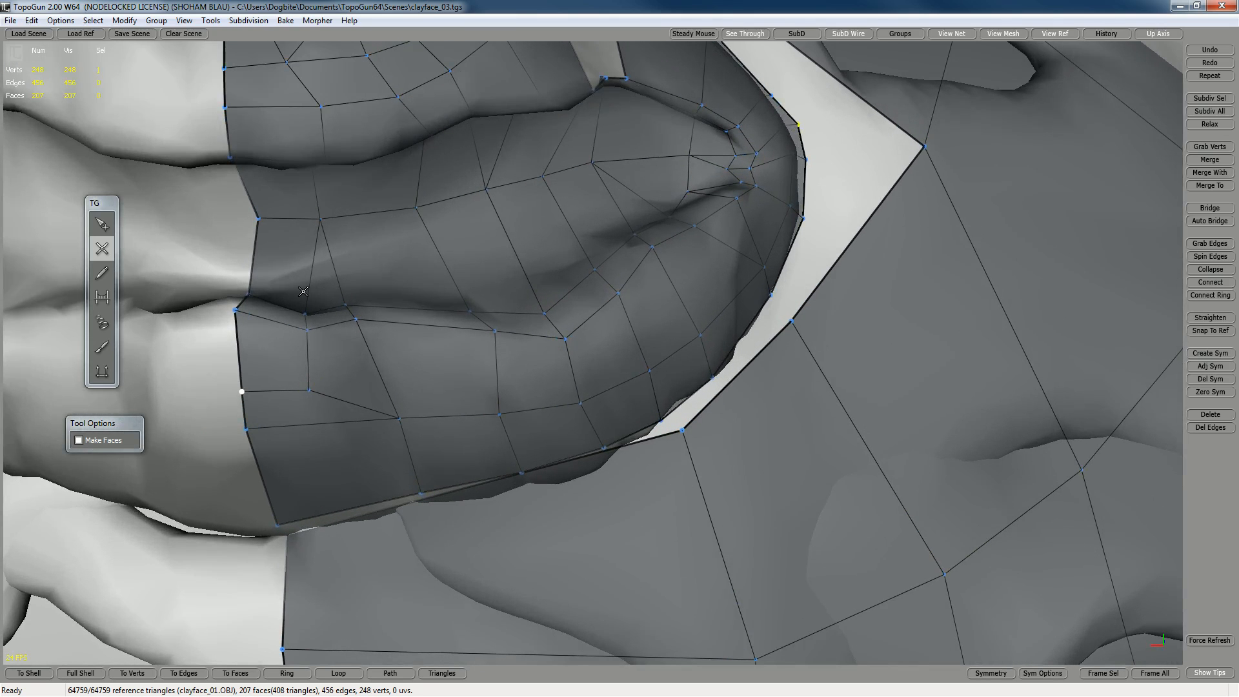
alt+right_drag(377, 374, 355, 364)
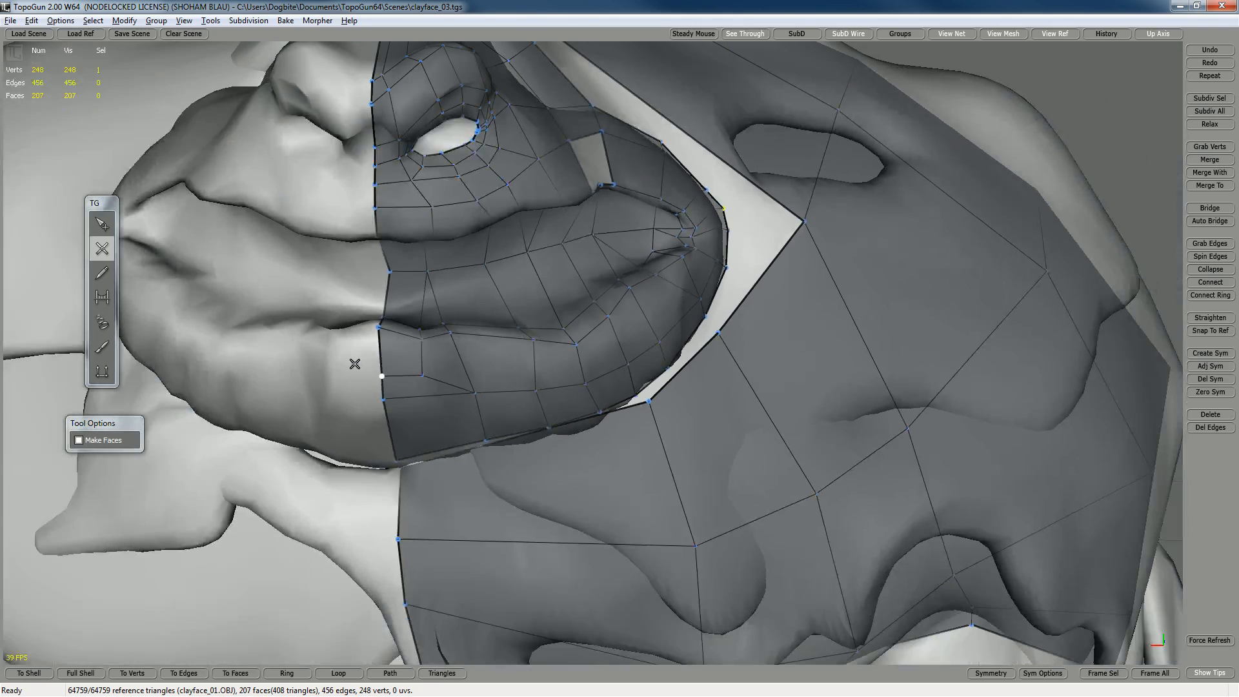
key(s)
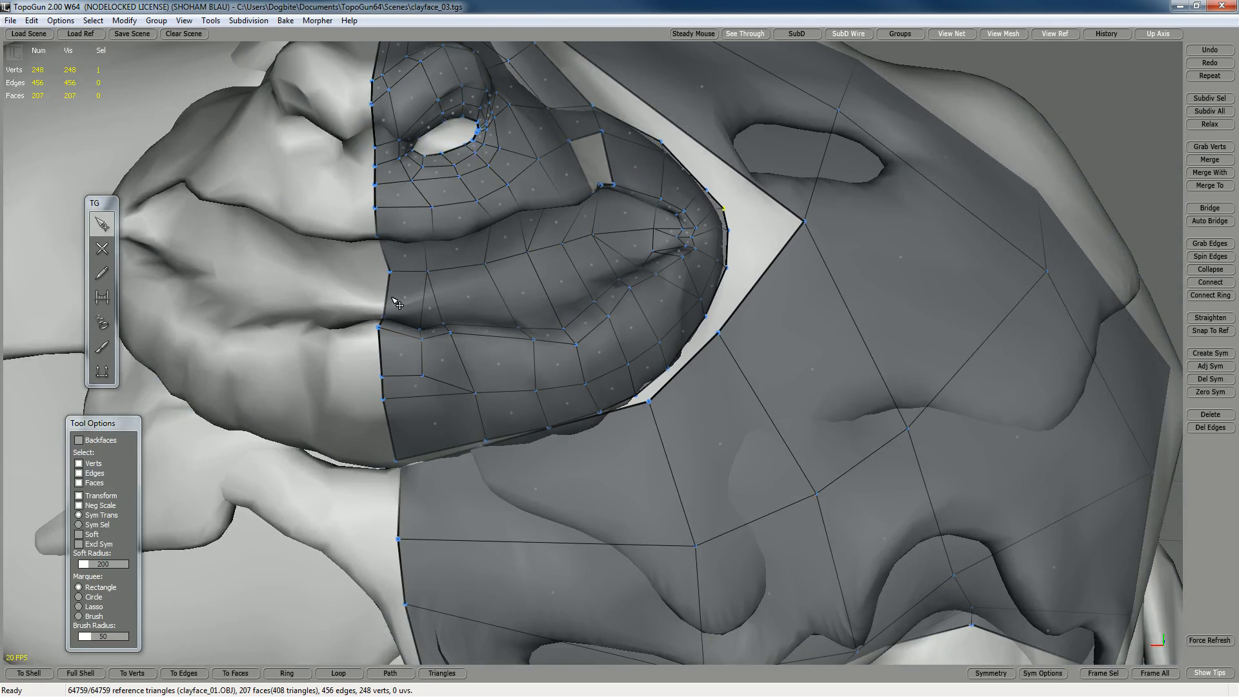
alt+drag(375, 362, 430, 319)
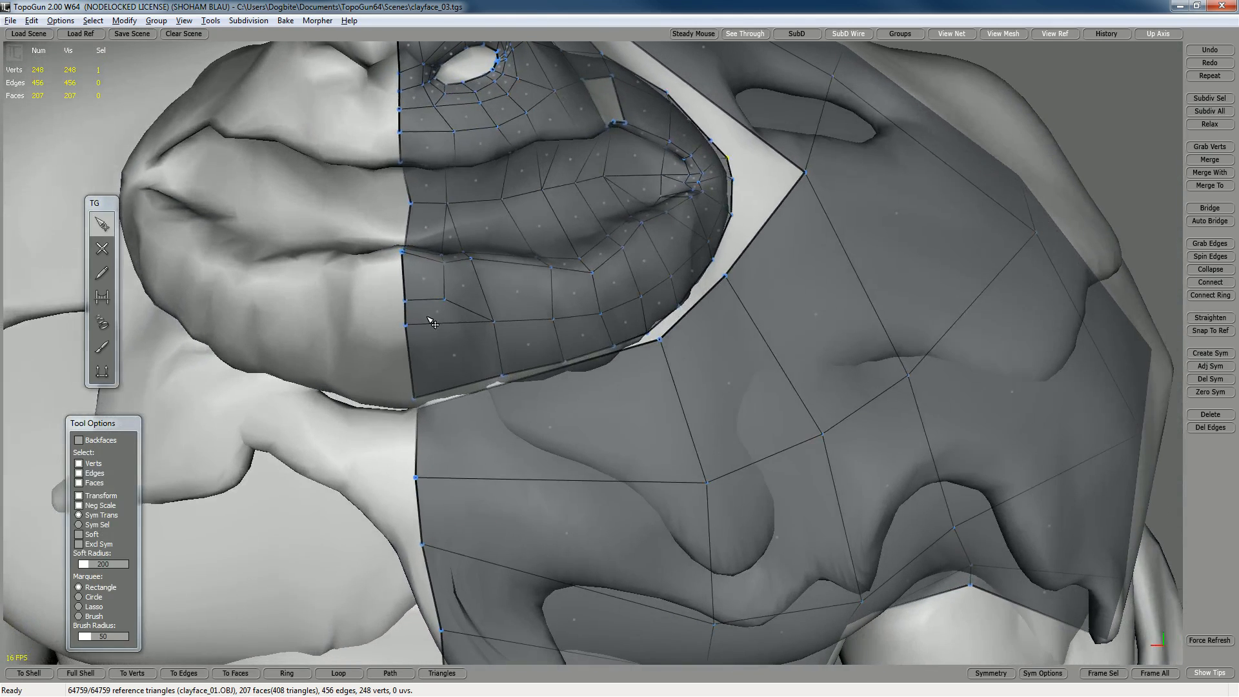
alt+right_drag(430, 320, 411, 322)
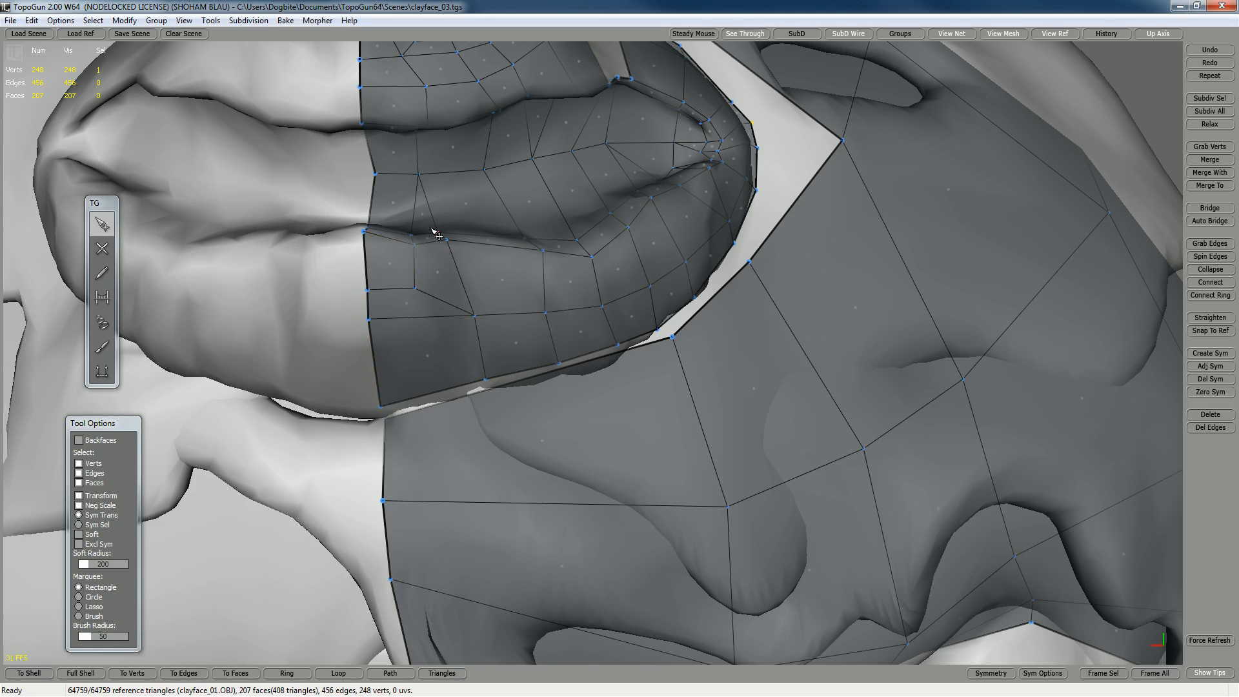
scroll(431, 291, up, 2)
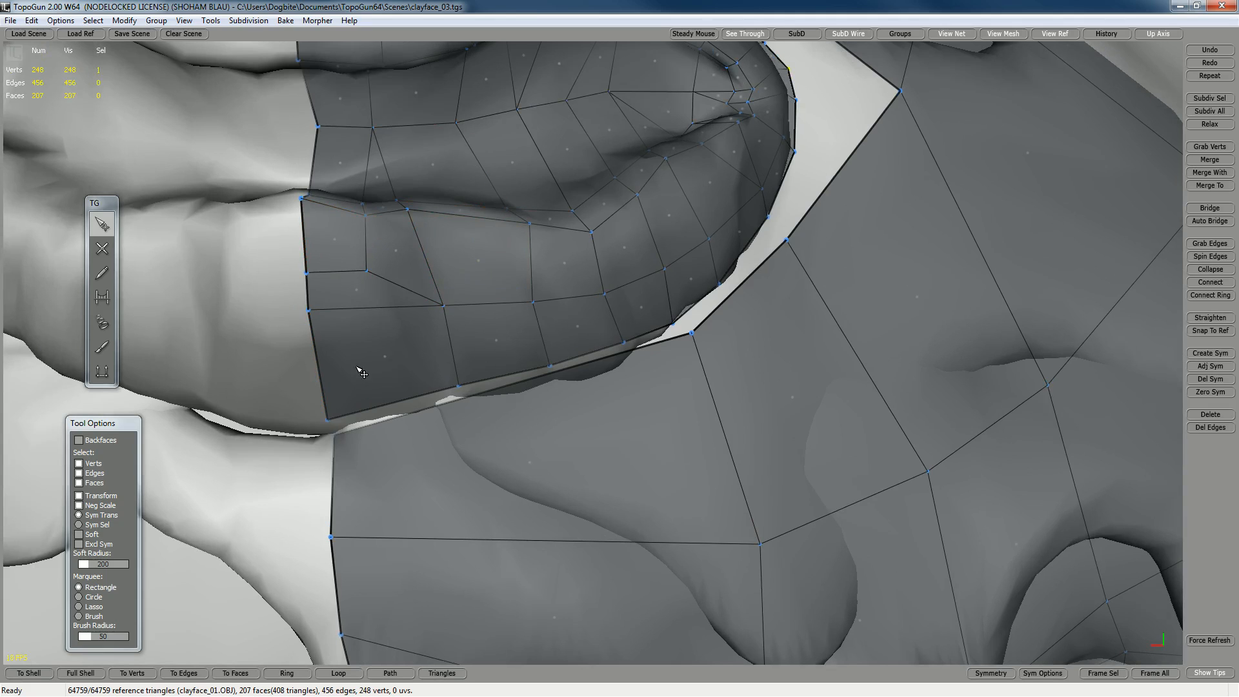
middle_click(353, 273)
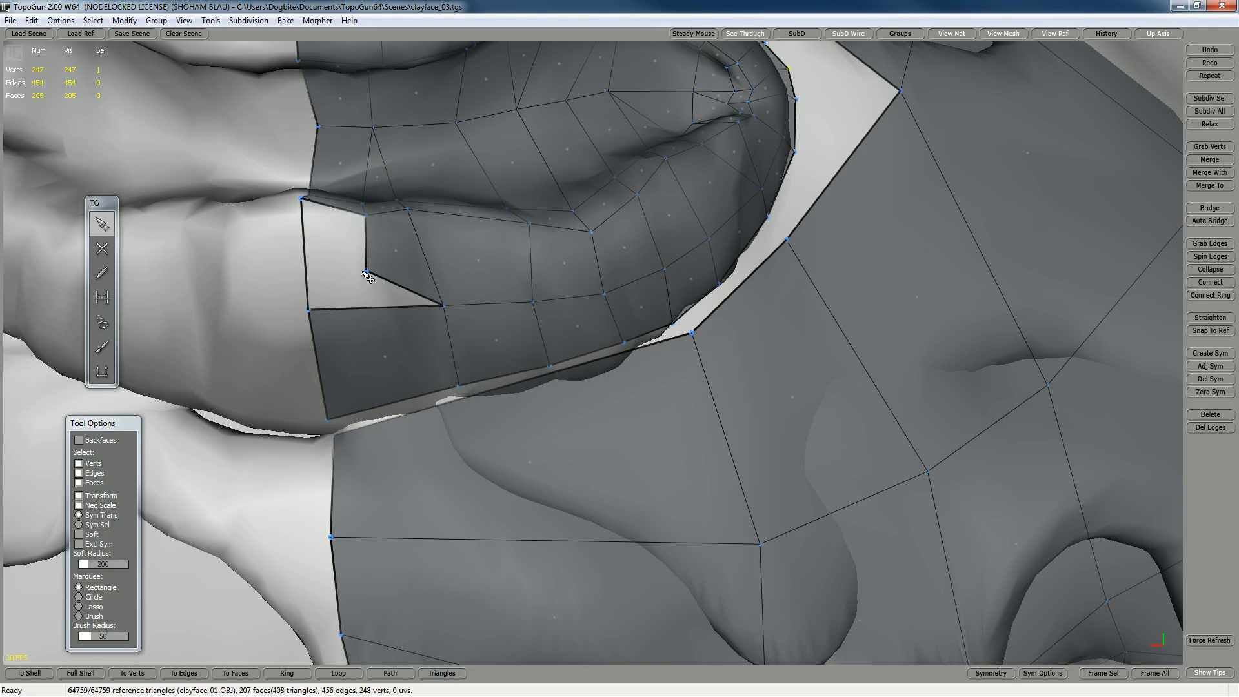
middle_click(370, 272)
- Fill the lower lip gap by connecting the crease vertex down to the gap's lower edge and on to the chin border vertex
key(w)
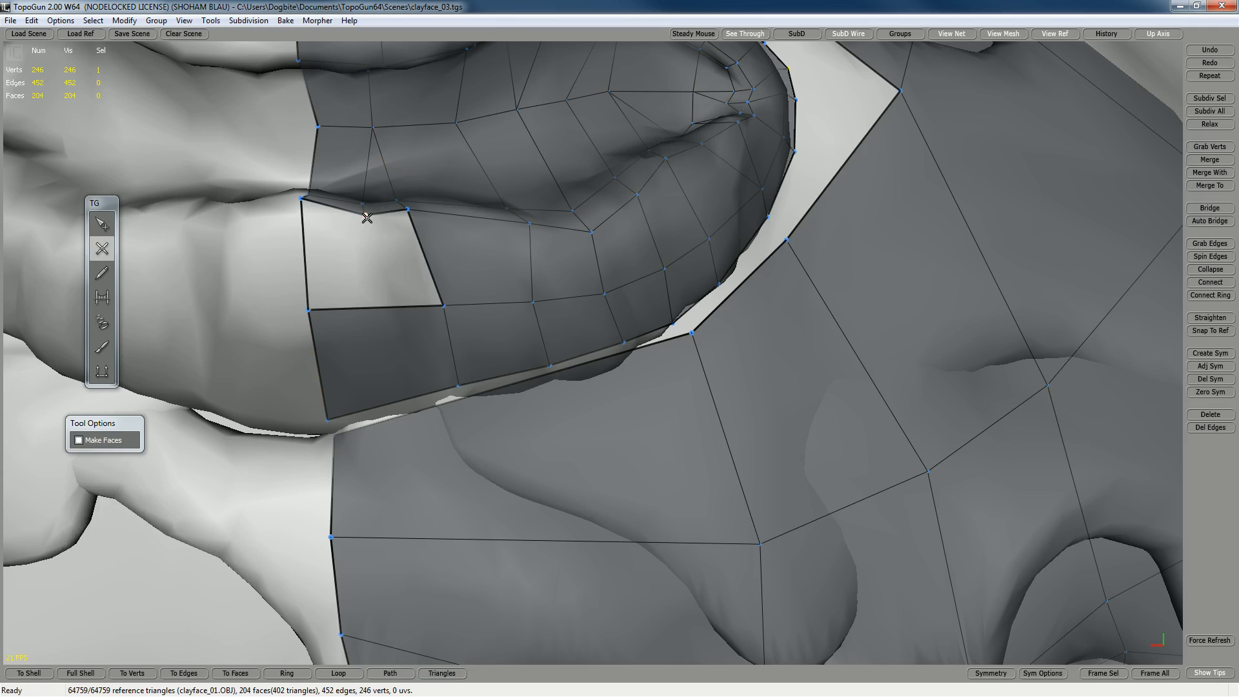
click(383, 308)
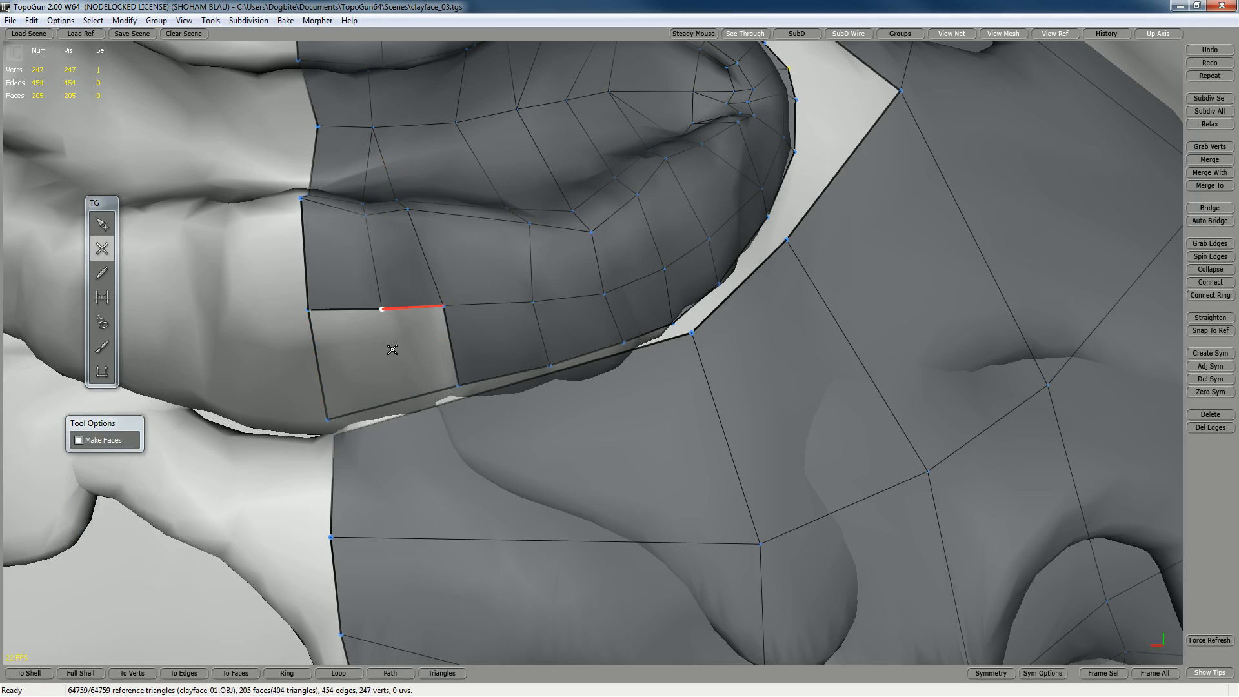
click(460, 384)
- Run Connect Ring from the short edge beside the new lower lip vertex to add a division up past the lip crease
key(q)
alt+drag(431, 326, 369, 330)
scroll(434, 293, down, 1)
alt+drag(428, 285, 431, 302)
alt+drag(445, 377, 453, 378)
scroll(454, 379, up, 1)
alt+middle_drag(456, 380, 467, 369)
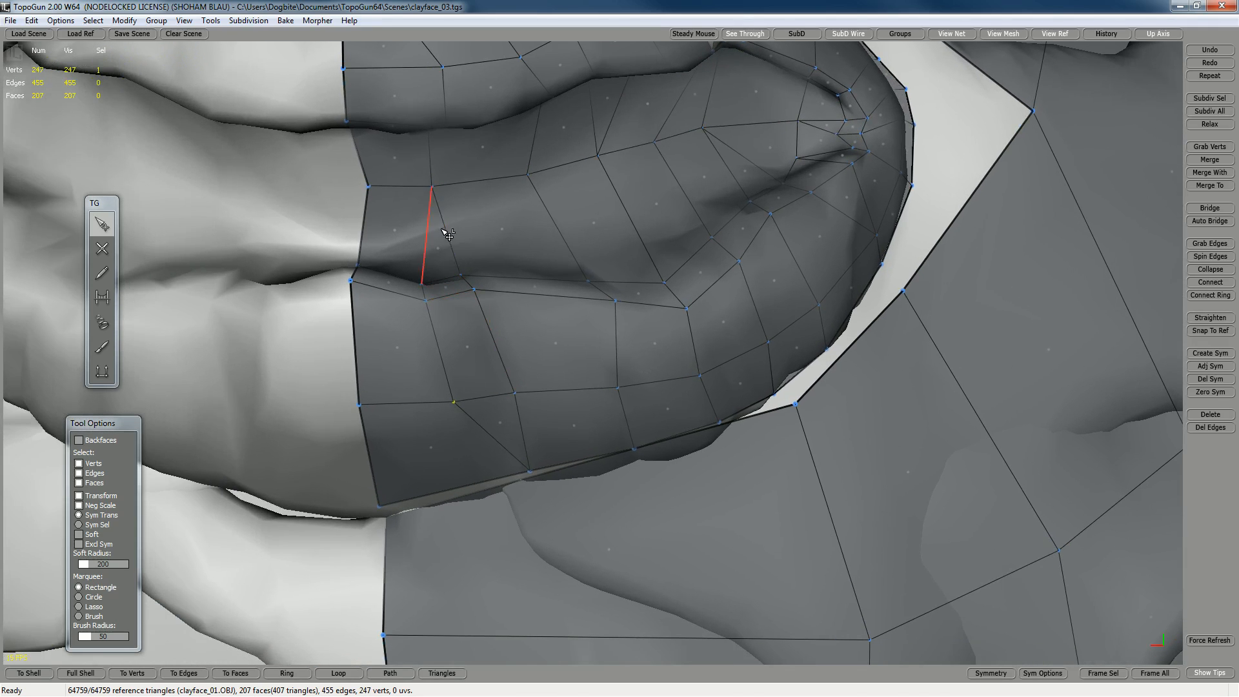
click(495, 406)
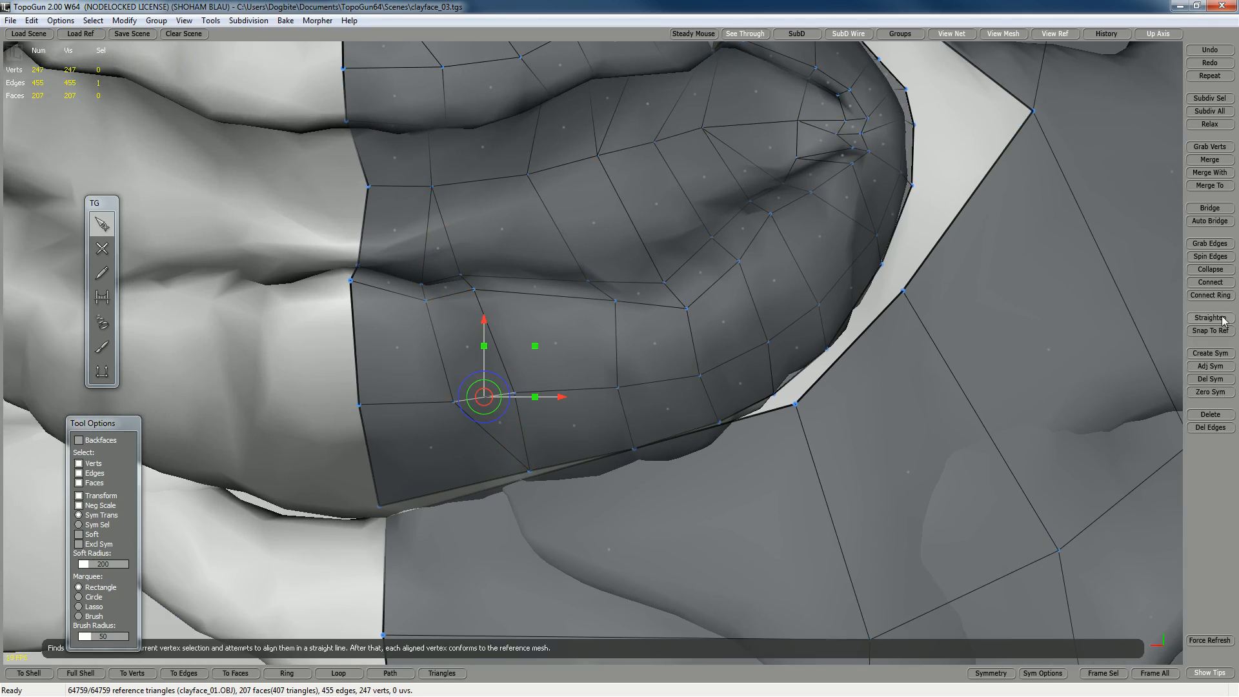
click(1210, 295)
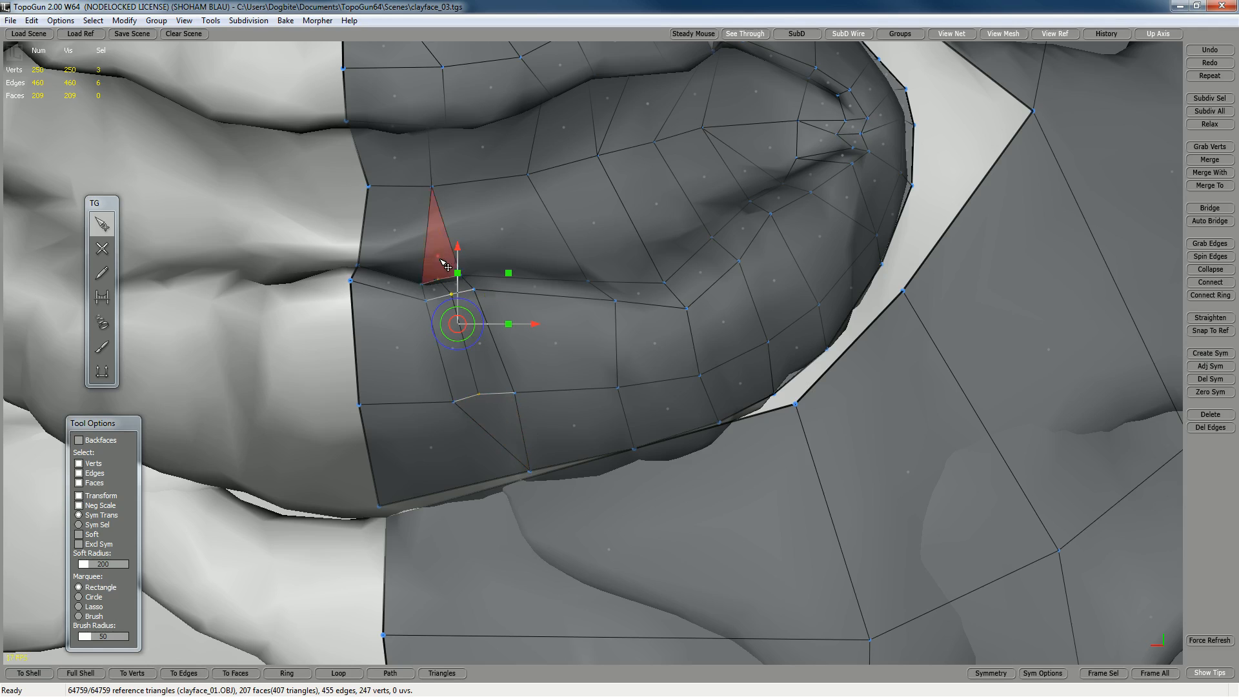
click(441, 283)
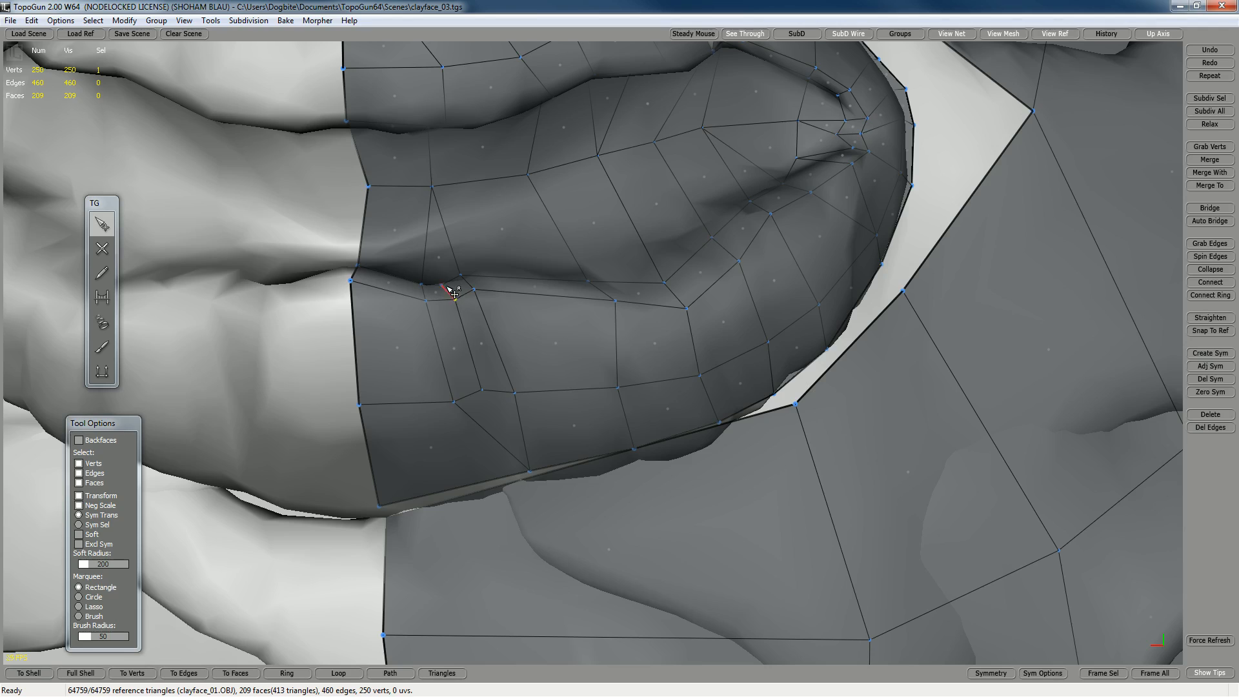
- Space out the new division's vertices along the lower lip crease and reposition the edge vertex below them
drag(461, 276, 515, 292)
drag(514, 392, 525, 390)
drag(493, 272, 425, 304)
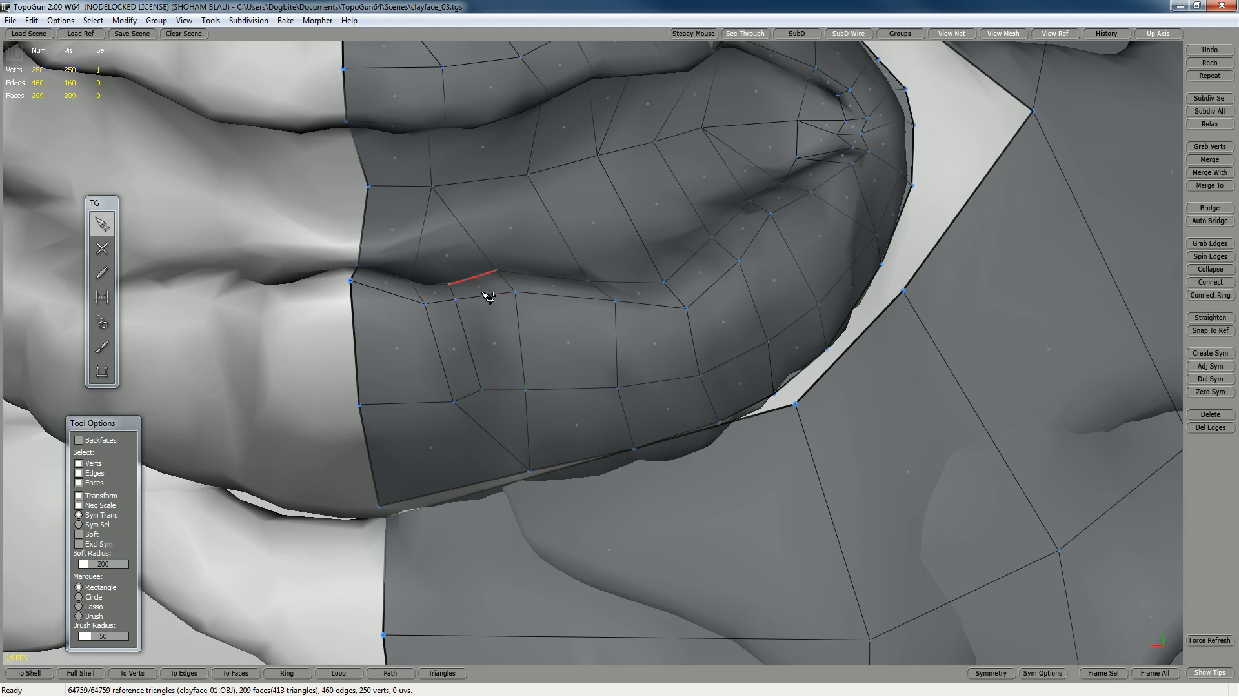
- Fill the upper lip gap by connecting the middle crease vertex to the gap's upper corner nearest the mouth corner
scroll(570, 397, down, 2)
alt+drag(564, 390, 516, 373)
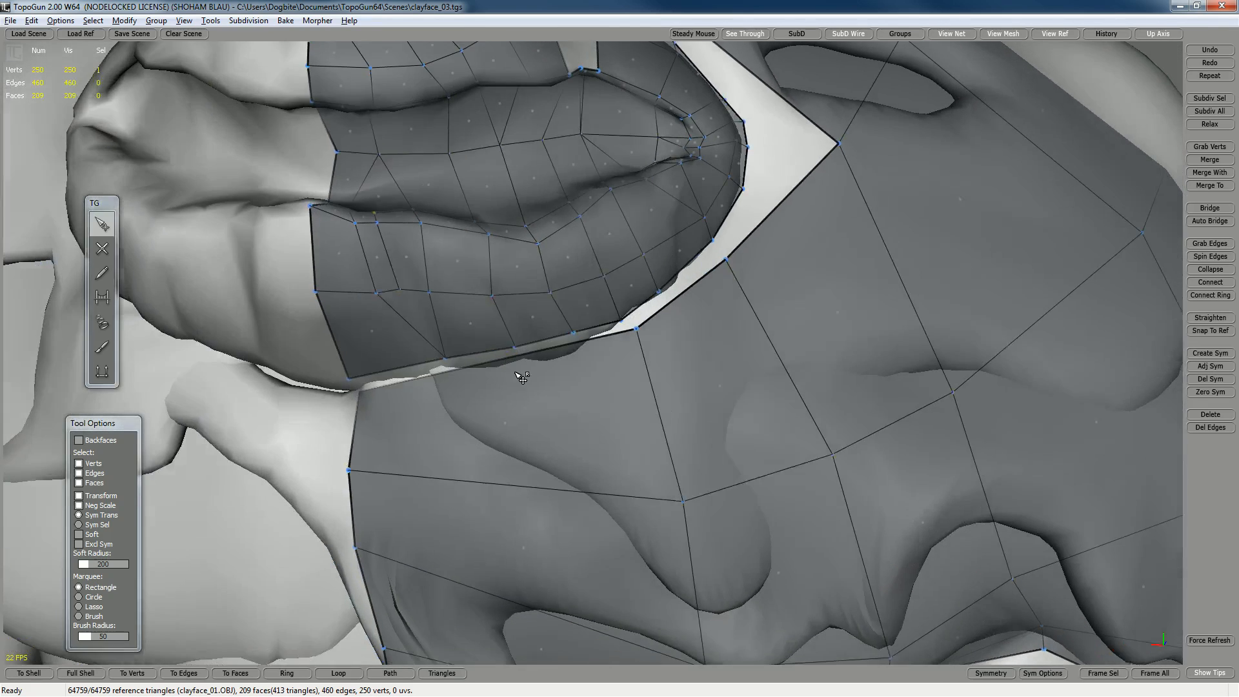
scroll(522, 378, down, 6)
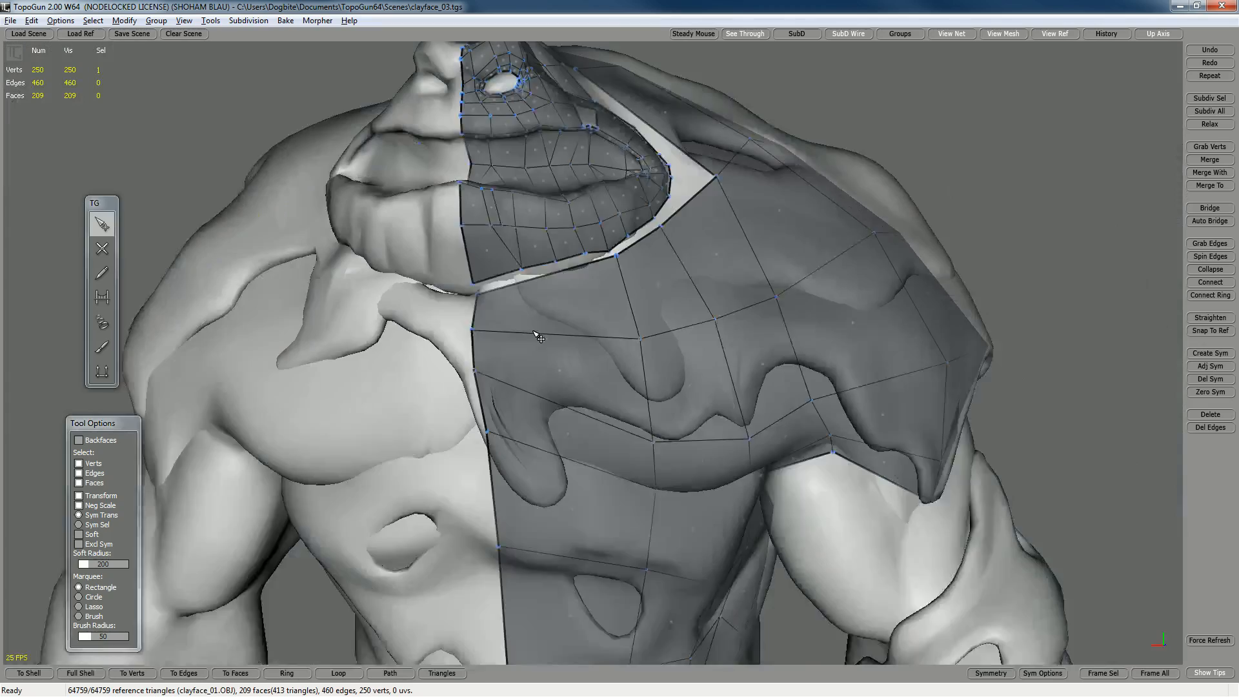
scroll(555, 348, up, 2)
alt+drag(526, 316, 529, 352)
key(w)
scroll(555, 446, up, 3)
scroll(527, 342, up, 2)
scroll(527, 342, down, 3)
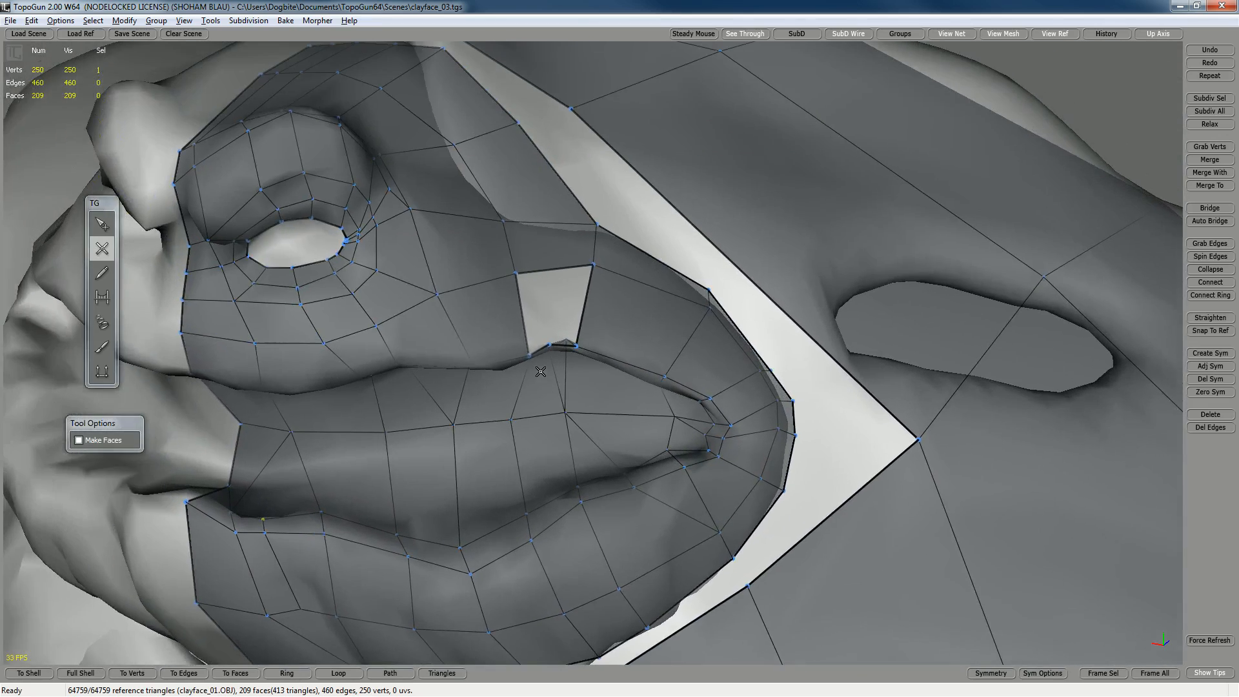
scroll(536, 355, up, 2)
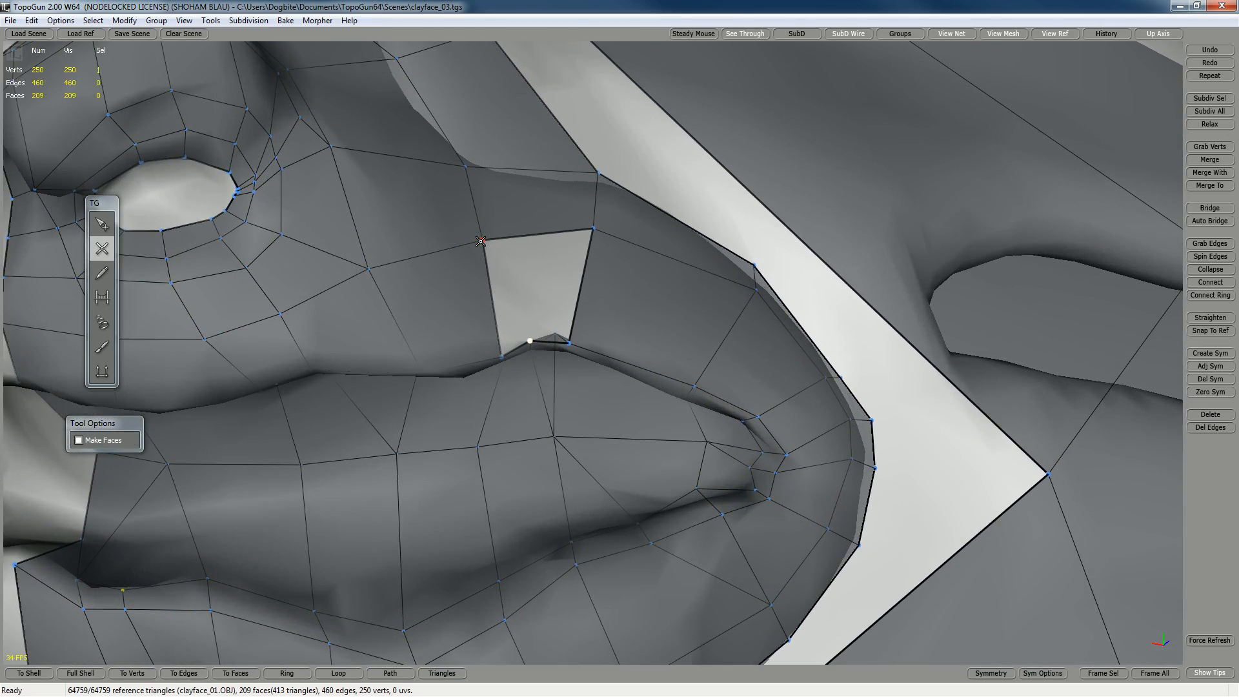
alt+drag(555, 347, 546, 426)
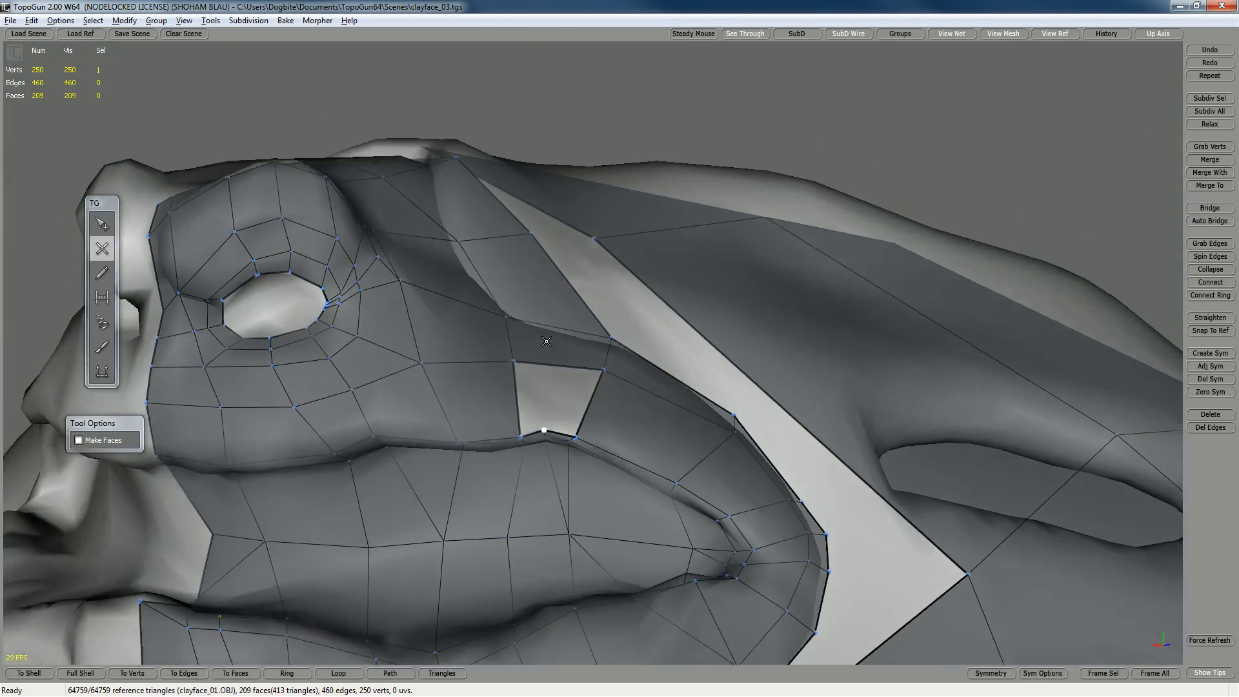
alt+middle_drag(545, 426, 545, 323)
scroll(545, 322, up, 2)
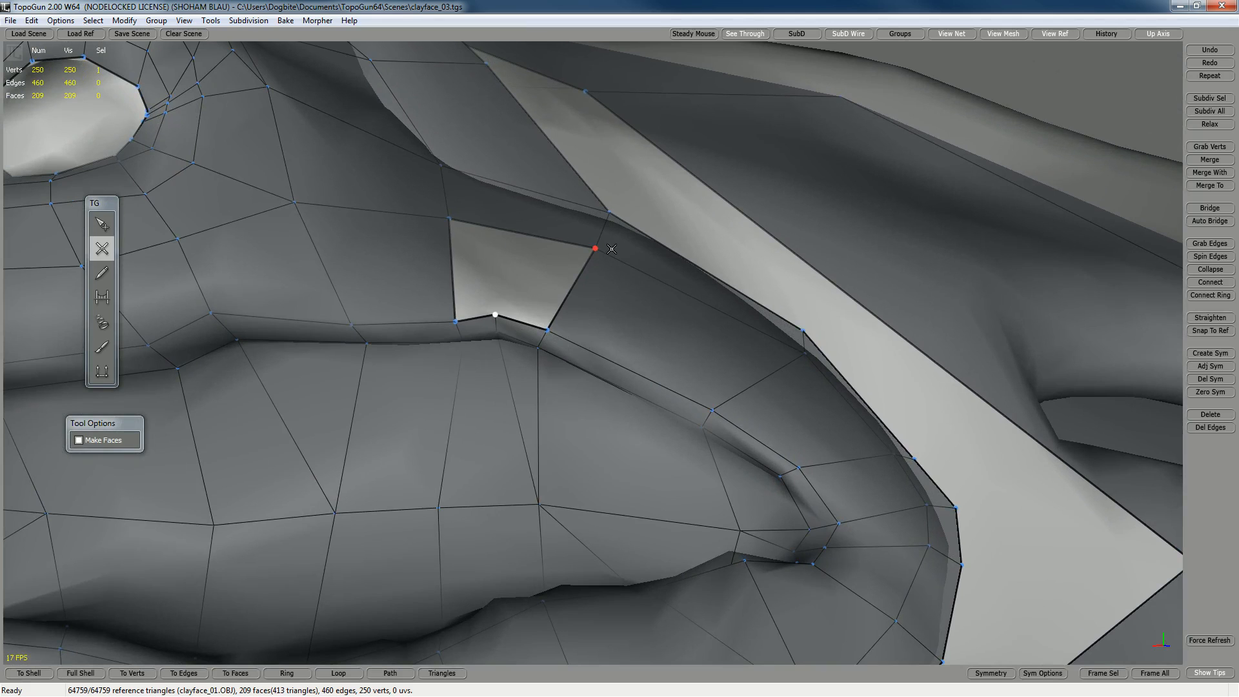
click(595, 249)
- Run Connect Ring from the short upper lip crease edge beneath the filled gap to add a division there
key(q)
click(534, 326)
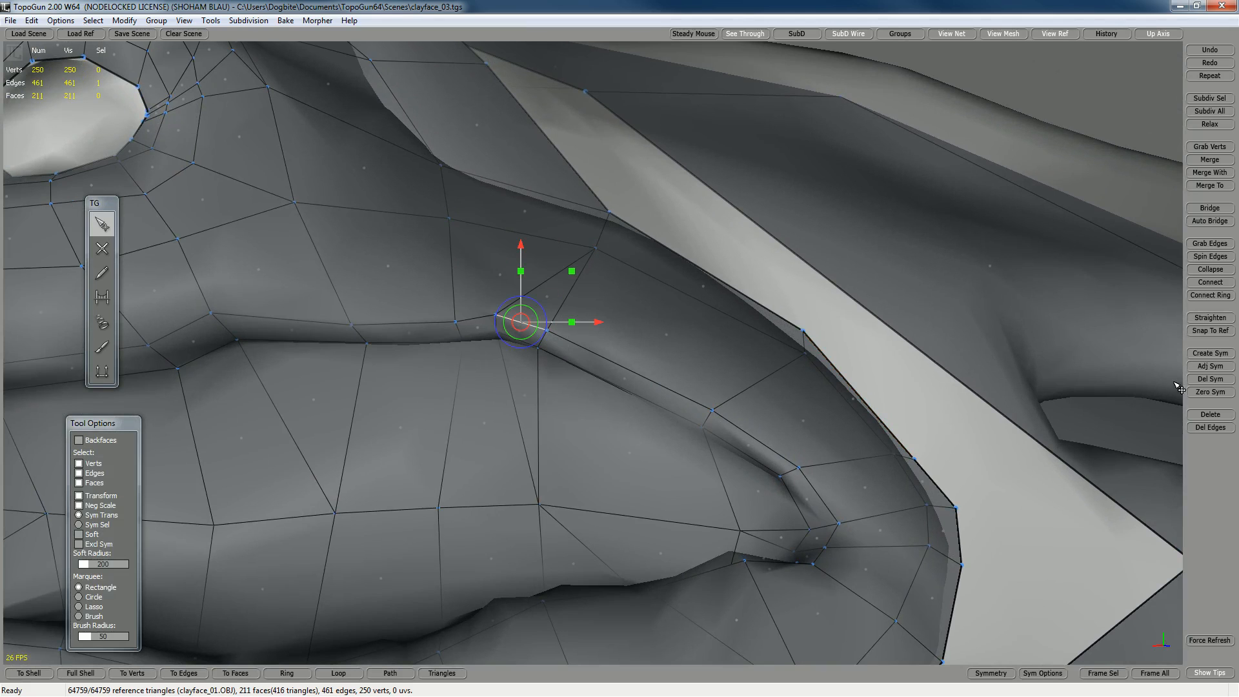
click(1209, 297)
click(566, 406)
click(522, 325)
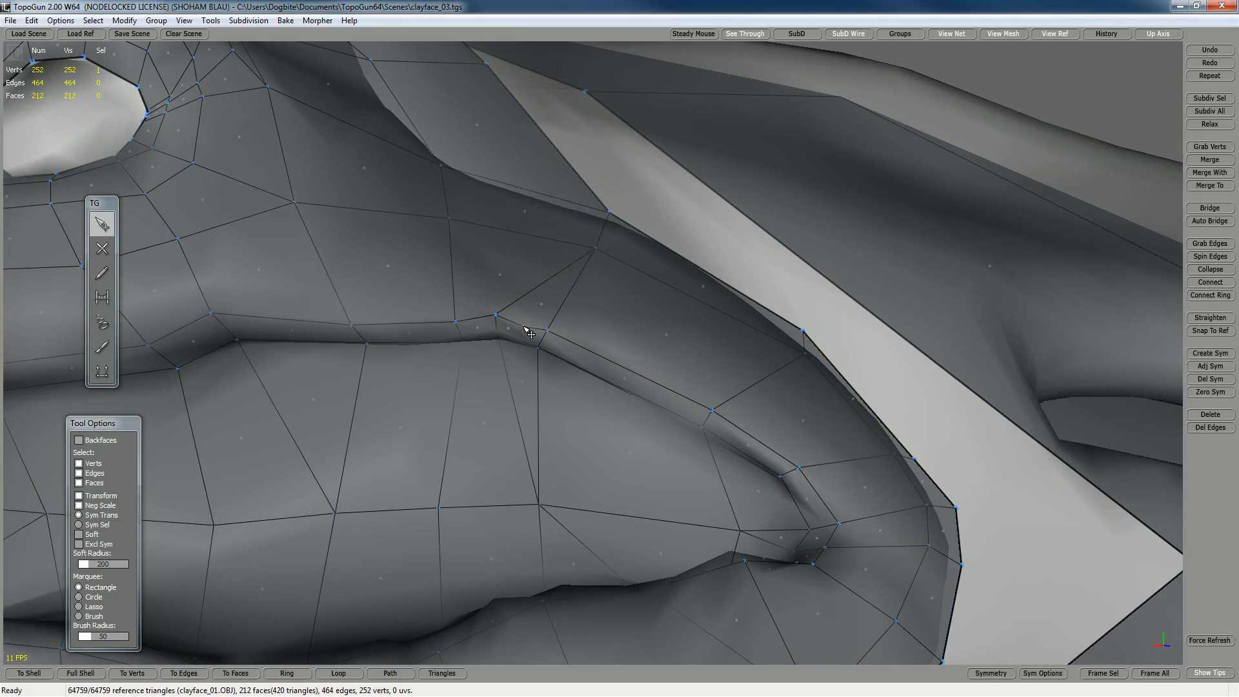
- Reposition the vertices along the upper lip crease to spread the new division's spacing toward the mouth corner
drag(456, 320, 416, 238)
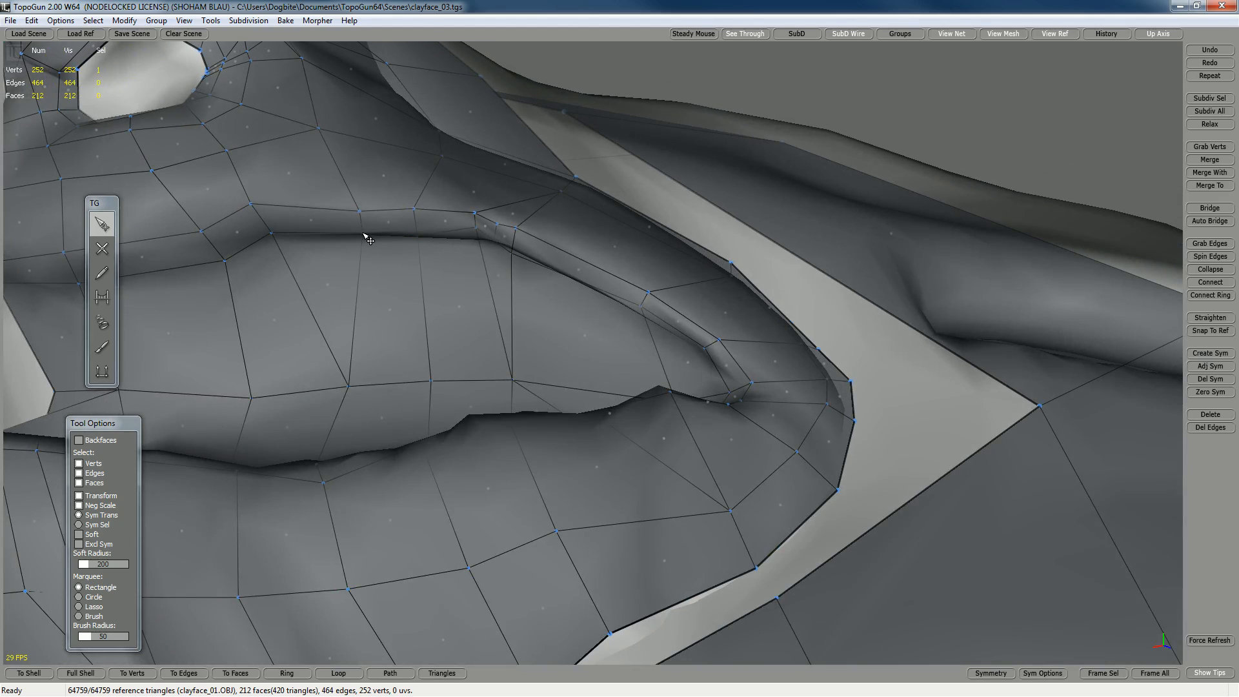
drag(359, 211, 350, 211)
drag(476, 228, 565, 248)
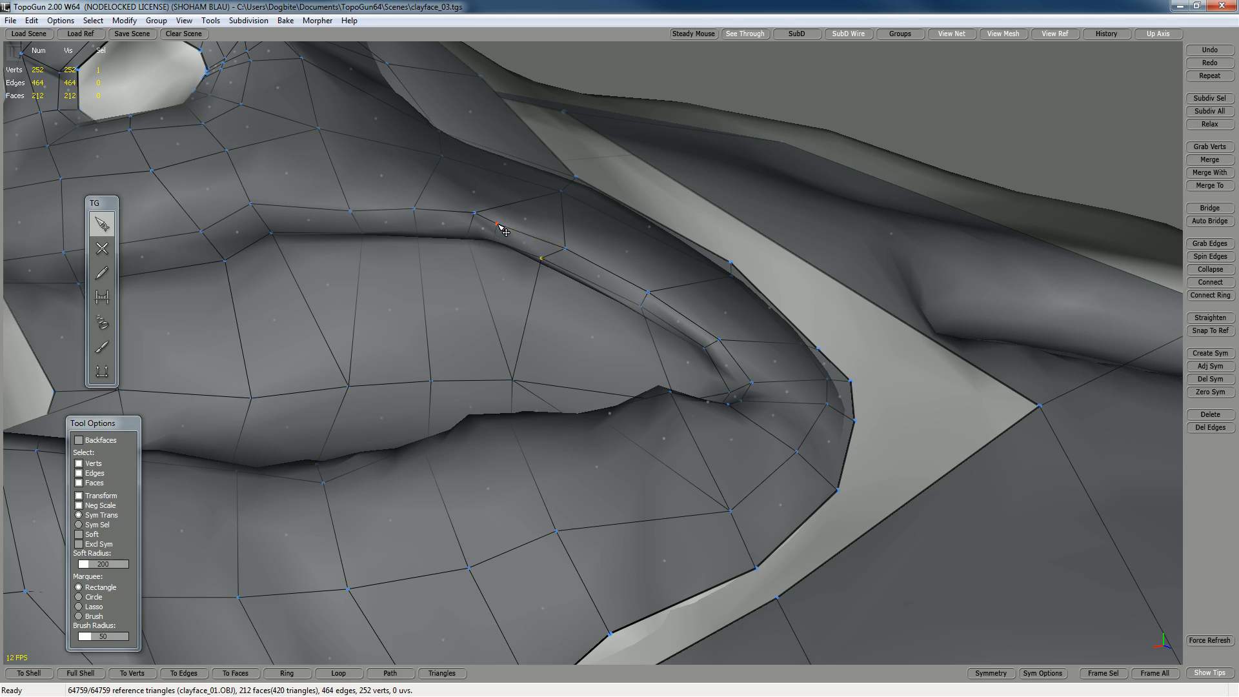
- Preview the subdivided mesh and examine the smoothed lips and nostril from several angles
mouse_move(503, 249)
right_down()
mouse_move(523, 253)
mouse_move(542, 316)
mouse_move(622, 362)
mouse_move(577, 375)
mouse_move(576, 395)
right_up()
scroll(577, 369, down, 6)
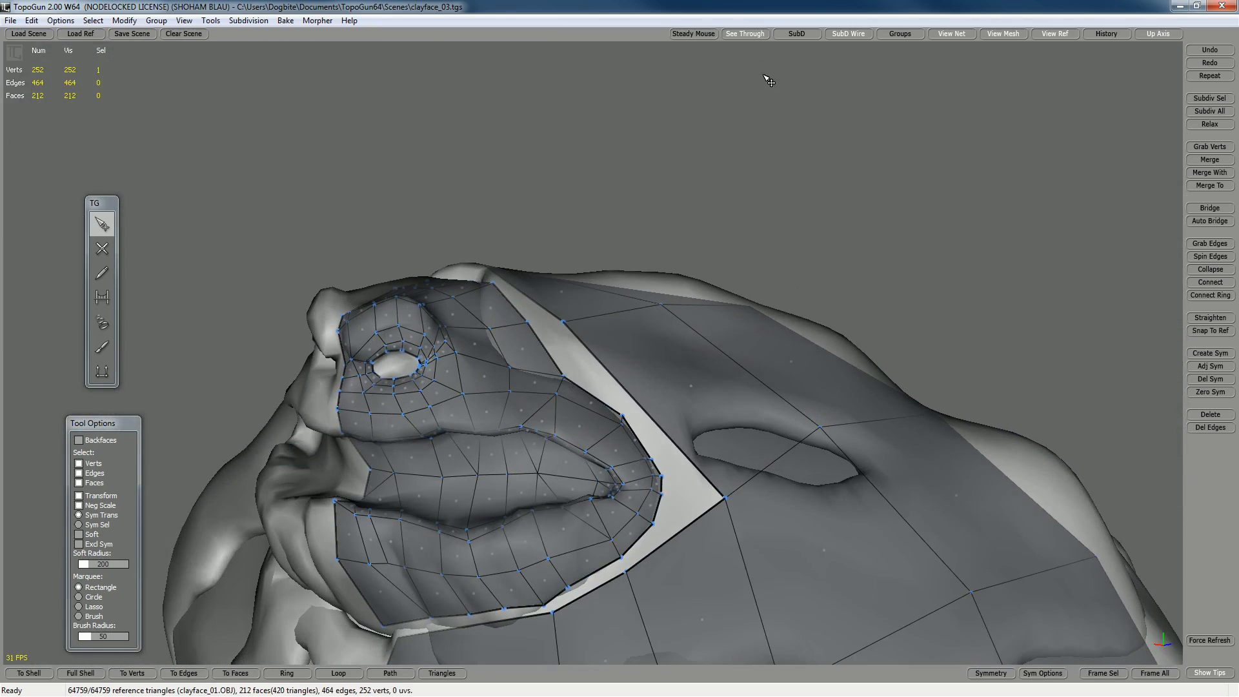
click(801, 34)
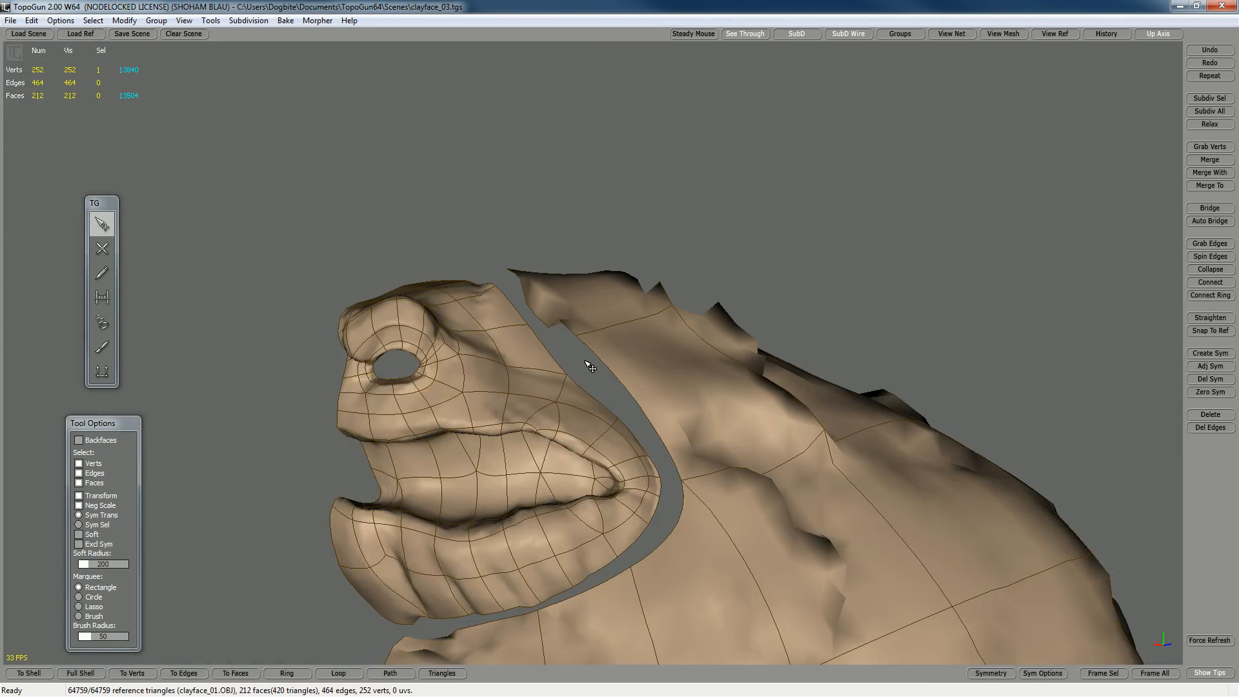
scroll(560, 379, up, 5)
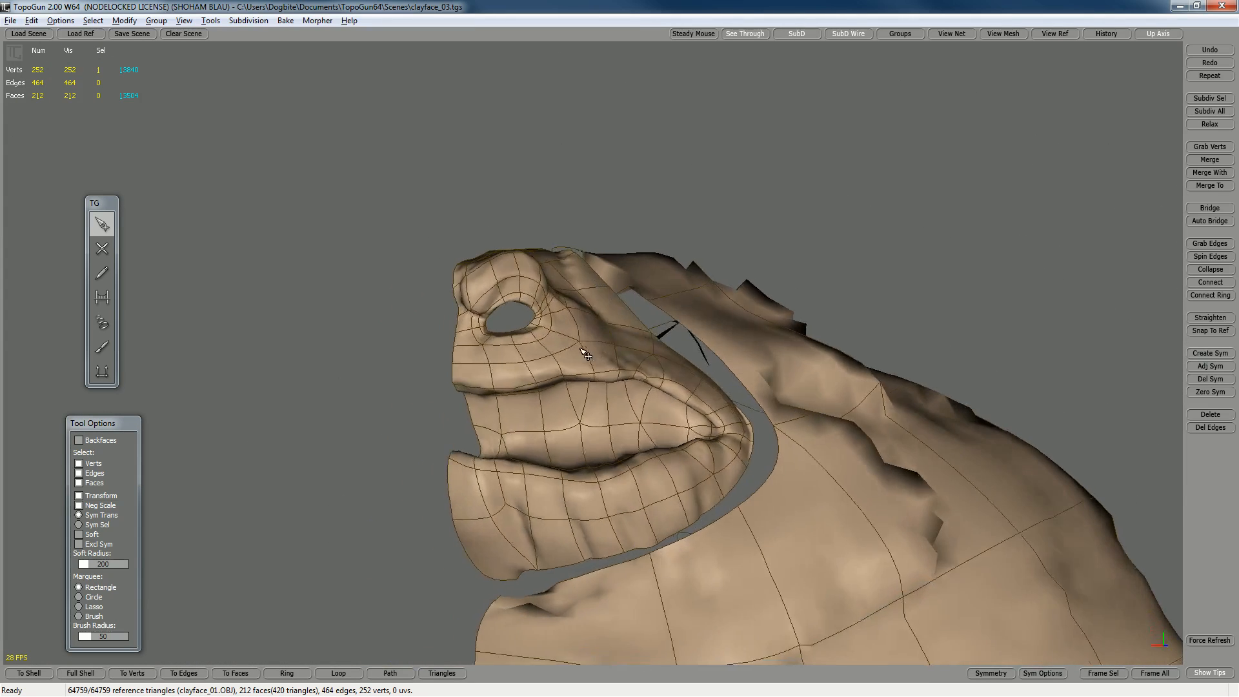
right_drag(560, 379, 568, 371)
right_drag(568, 446, 550, 415)
scroll(573, 461, down, 3)
right_drag(571, 462, 487, 471)
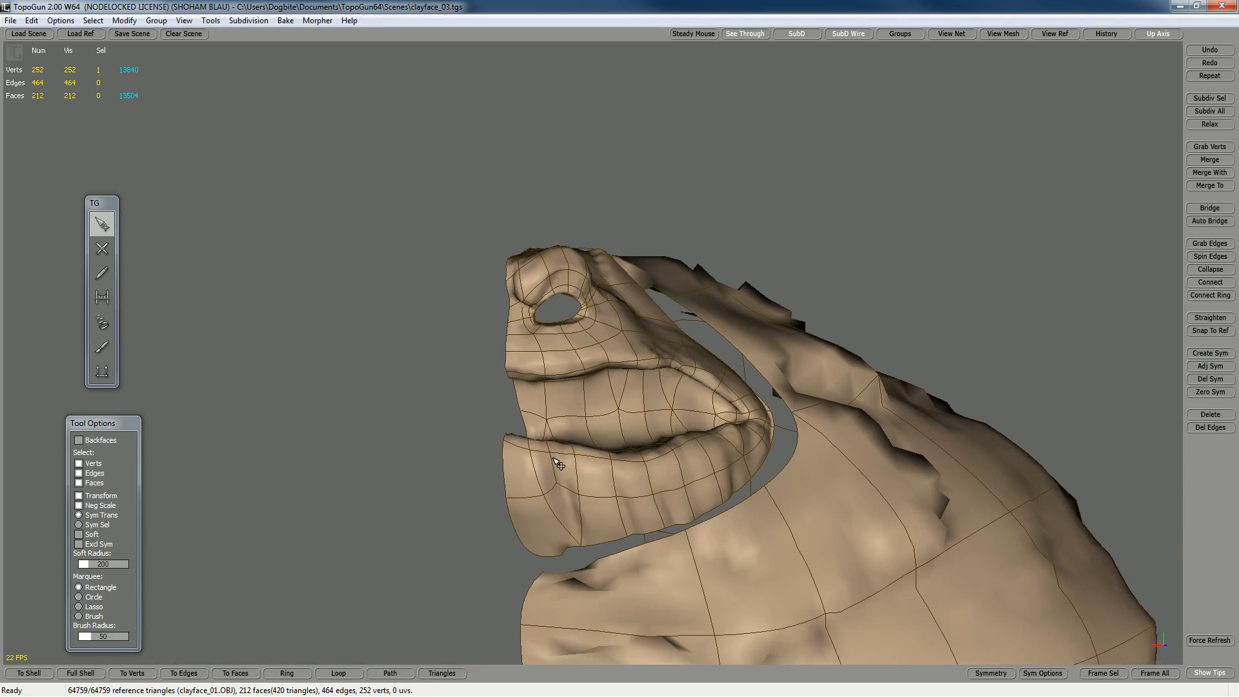
right_drag(607, 471, 453, 409)
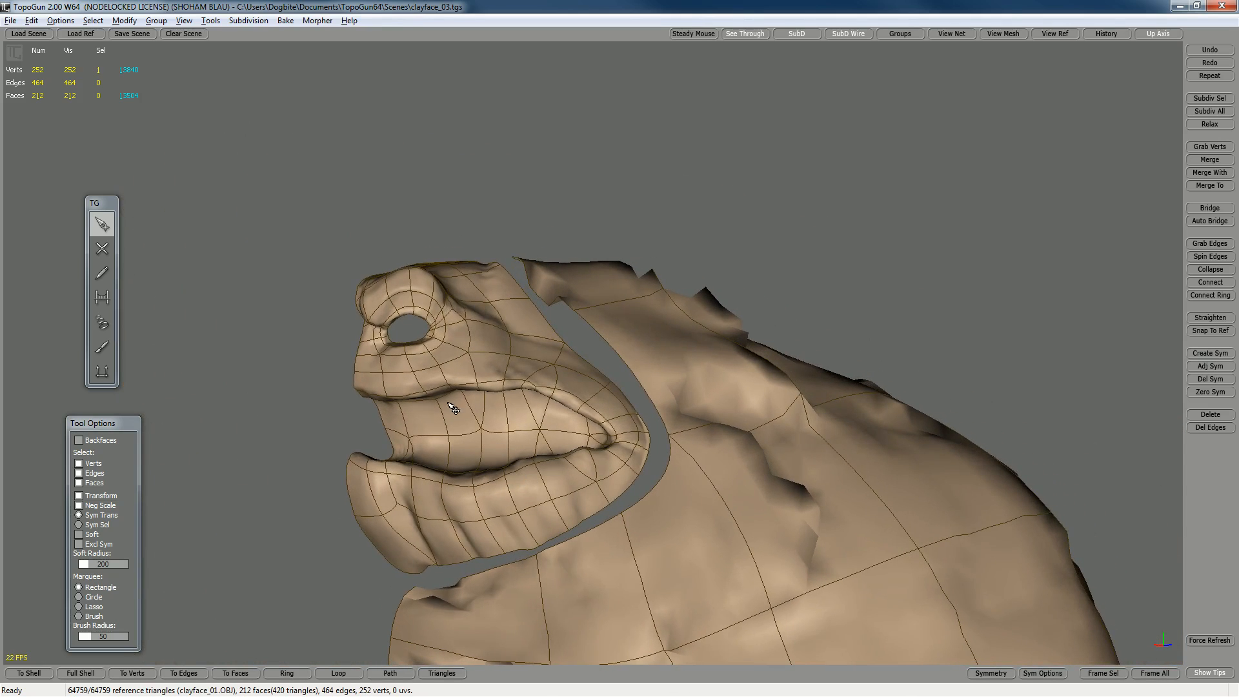
click(796, 34)
- Insert a vertex on the mouth interior edge near the corner, connect it up to the upper lip crease, and delete the diagonal edge below
scroll(545, 394, up, 5)
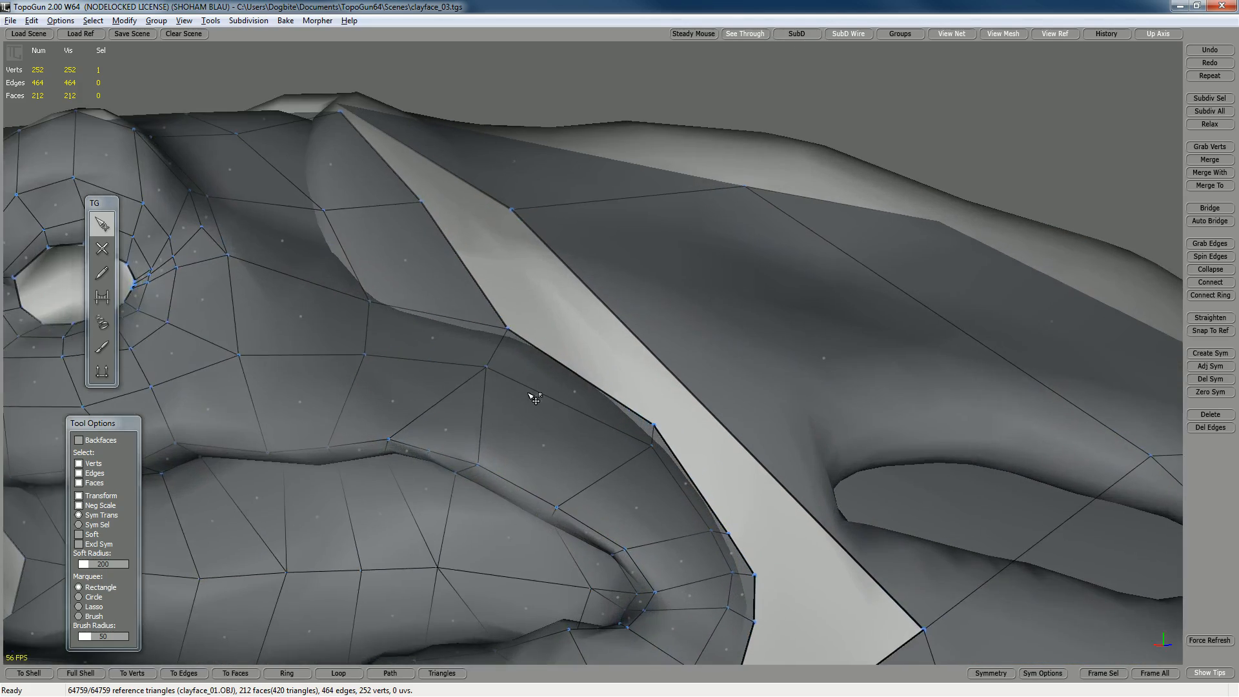
scroll(590, 427, up, 8)
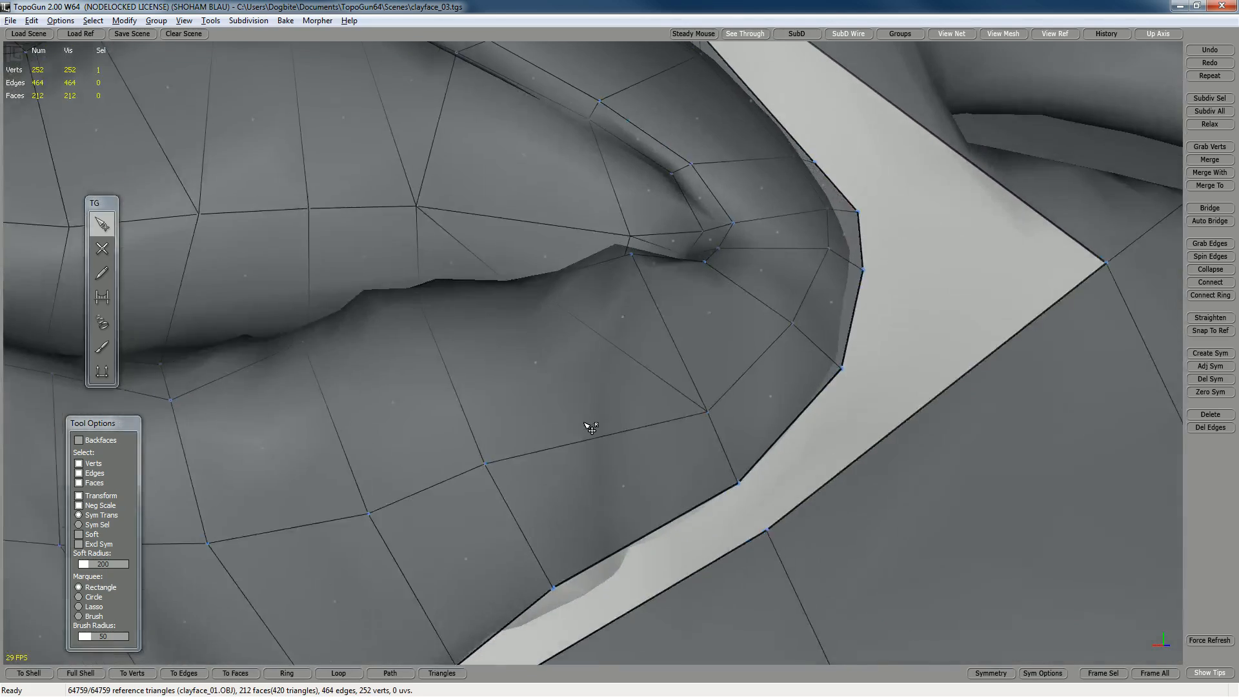
scroll(597, 432, down, 4)
alt+drag(502, 260, 699, 465)
scroll(768, 588, down, 6)
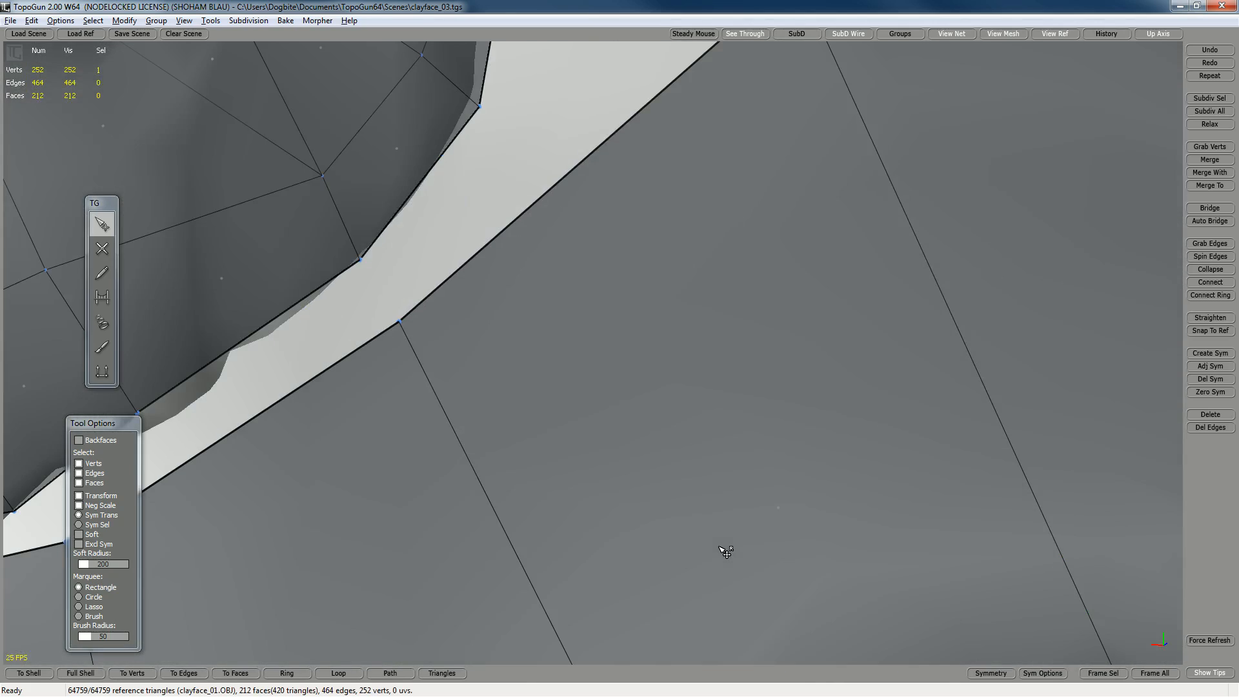
scroll(568, 452, up, 5)
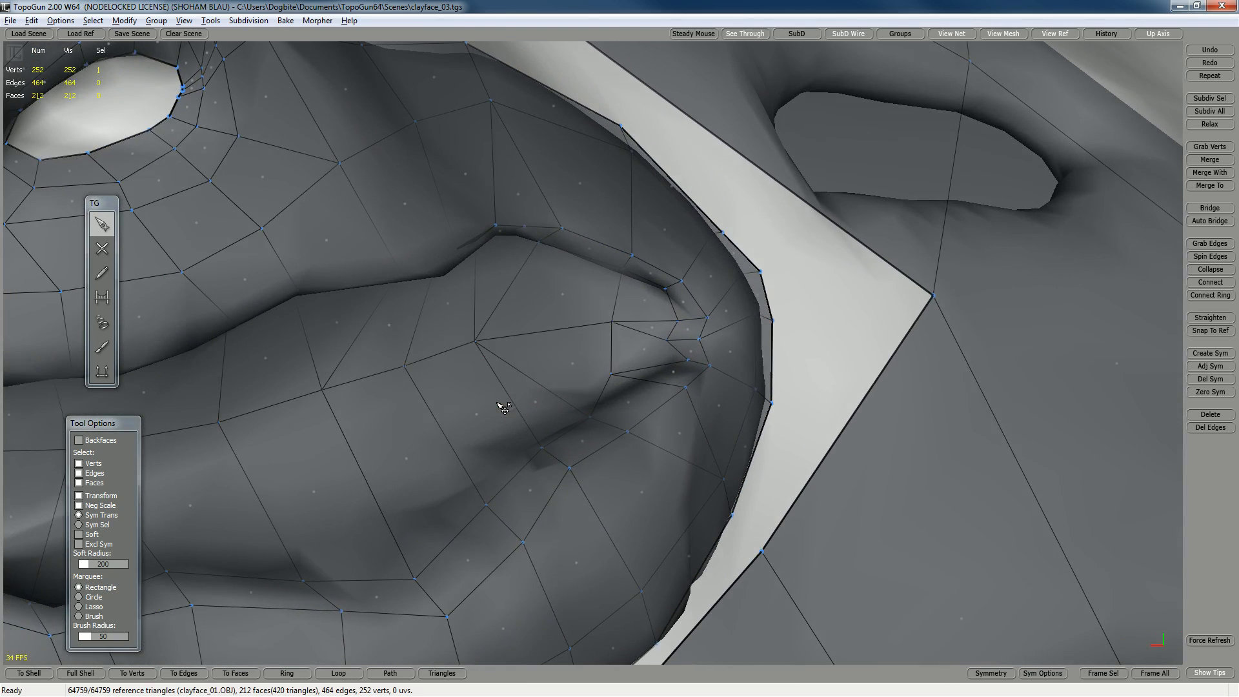
alt+drag(504, 408, 531, 417)
key(2)
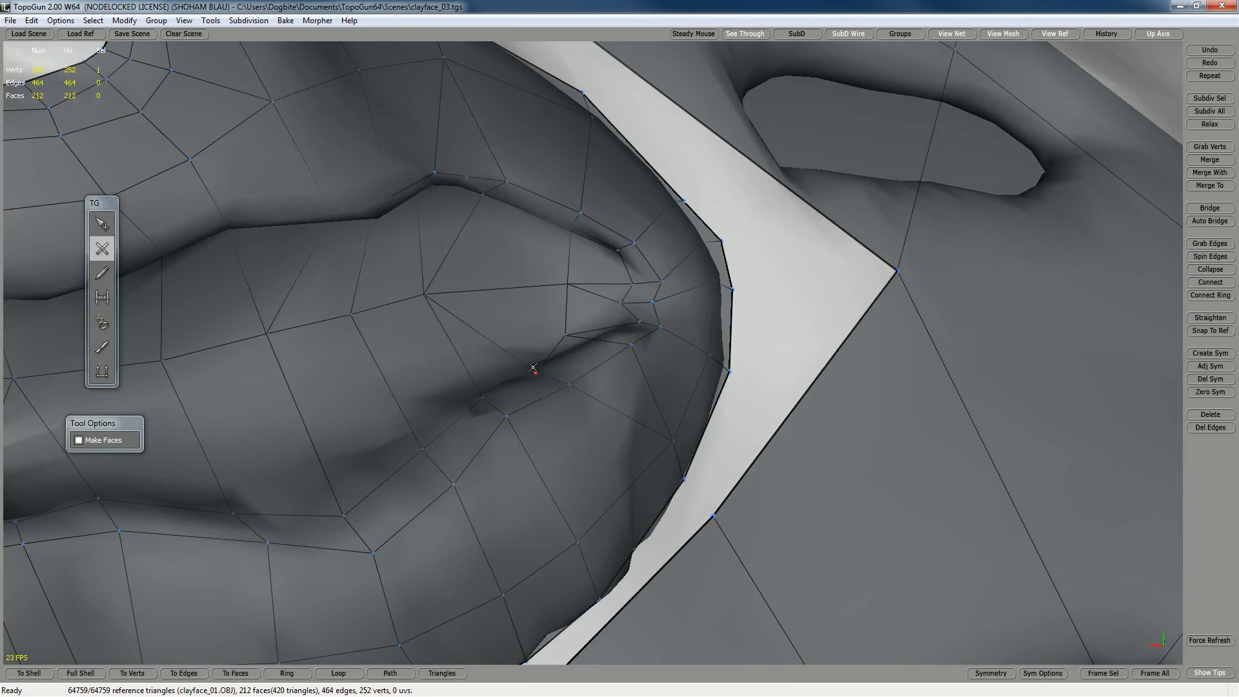
click(494, 288)
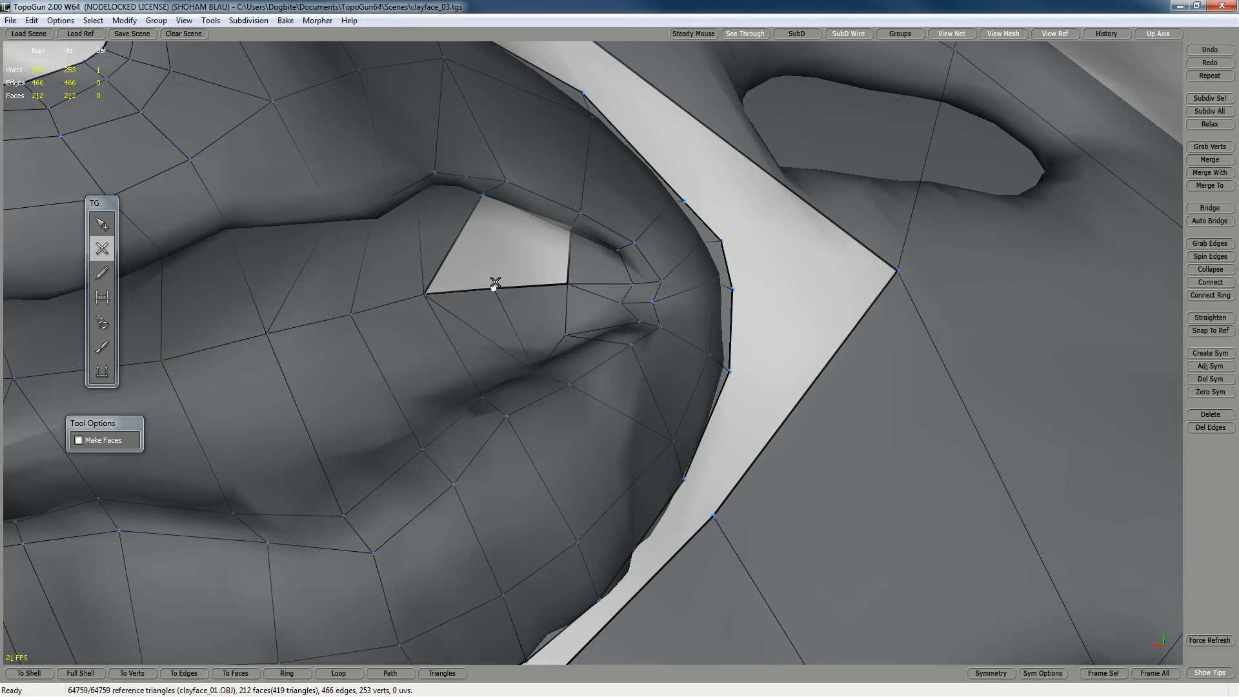
click(484, 195)
key(1)
click(478, 336)
key(Delete)
- Check the reworked mouth interior and mouth corner in the subdivision preview
alt+drag(579, 361, 570, 362)
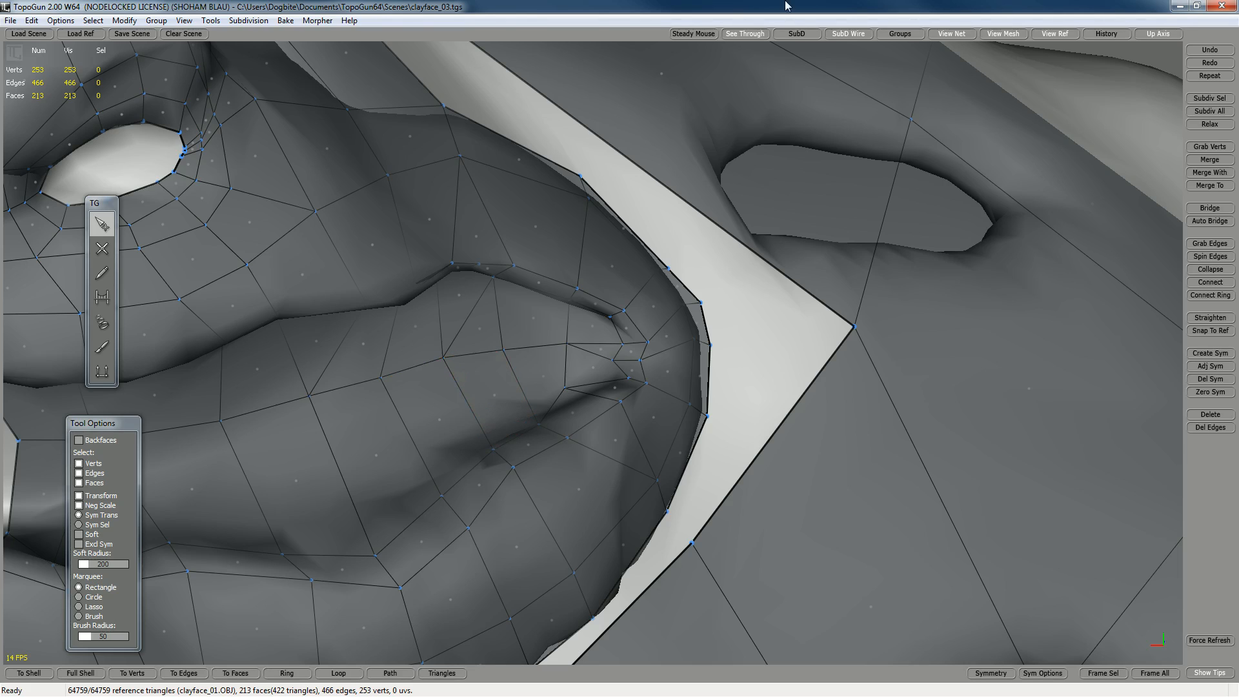
click(803, 31)
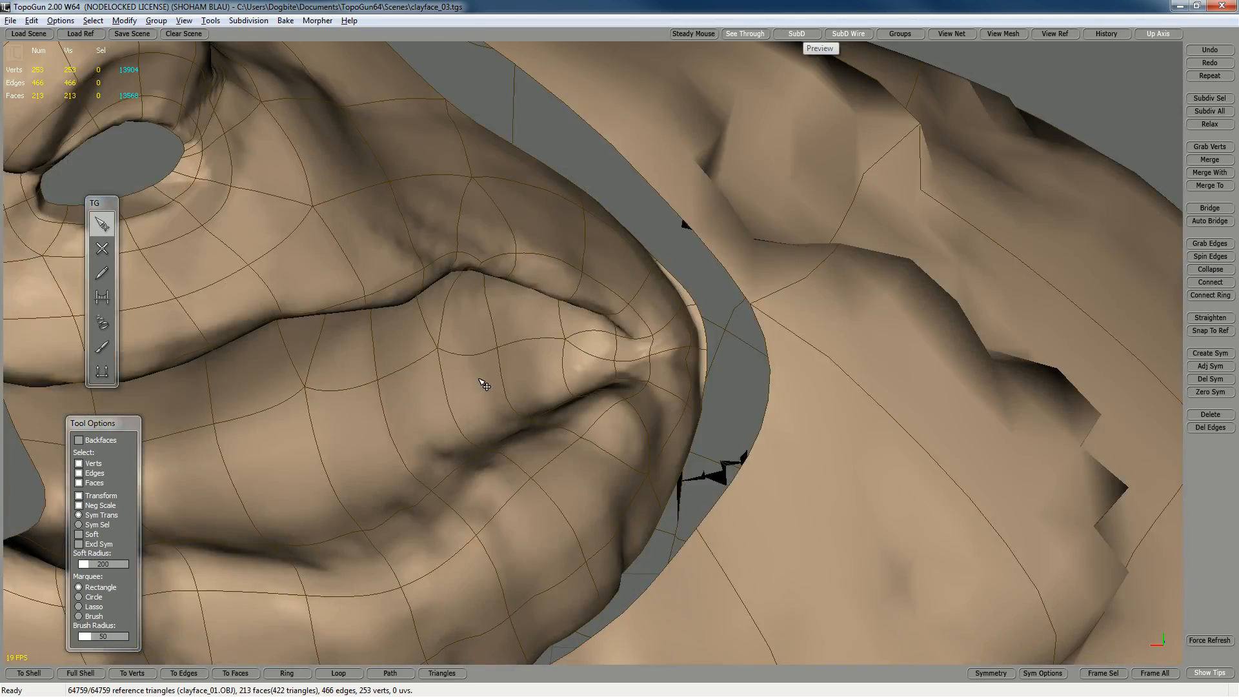
scroll(479, 380, down, 4)
alt+drag(460, 368, 324, 234)
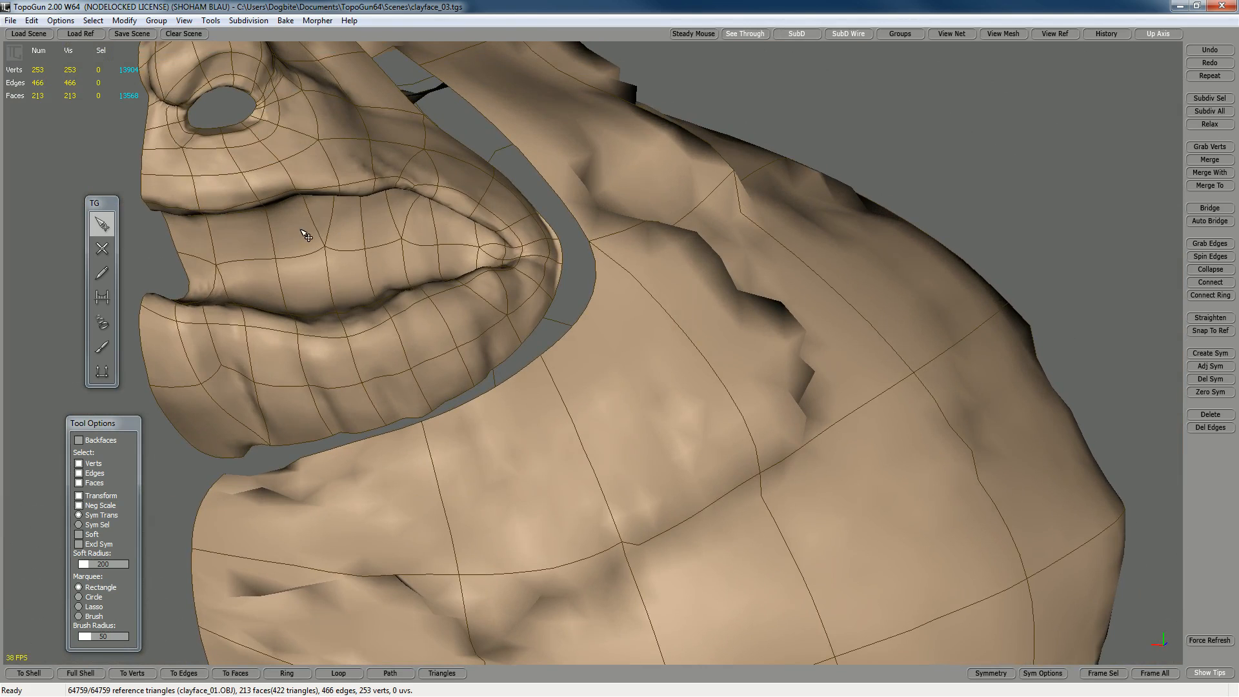
scroll(370, 239, down, 4)
alt+drag(390, 253, 412, 276)
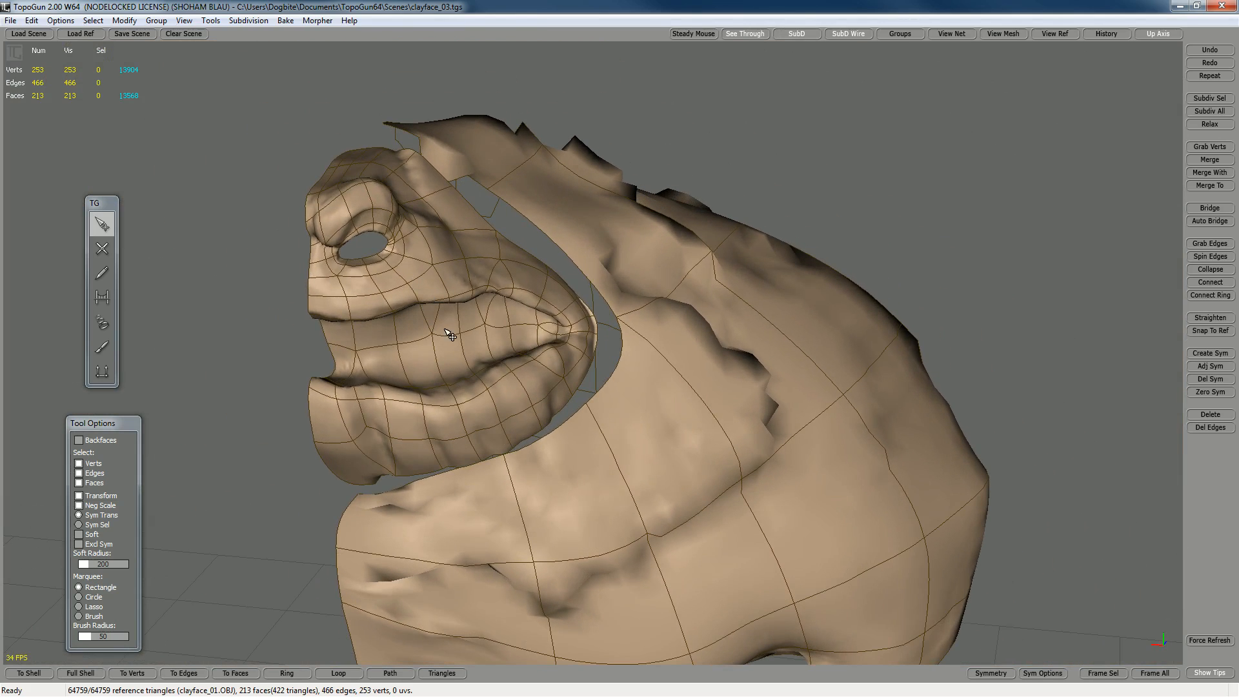
alt+drag(532, 318, 476, 299)
click(808, 36)
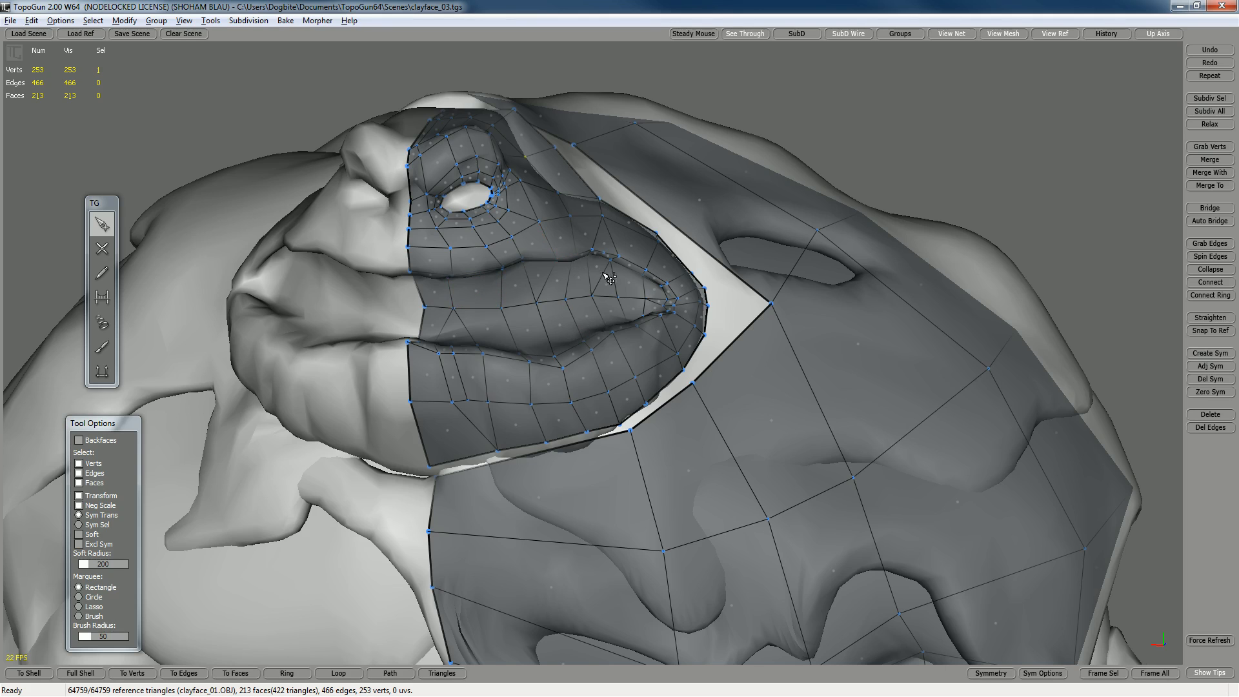
- Try to add a lengthwise edge loop along the lower lip by running Connect Ring from one of its vertical edges
alt+right_drag(606, 277, 635, 302)
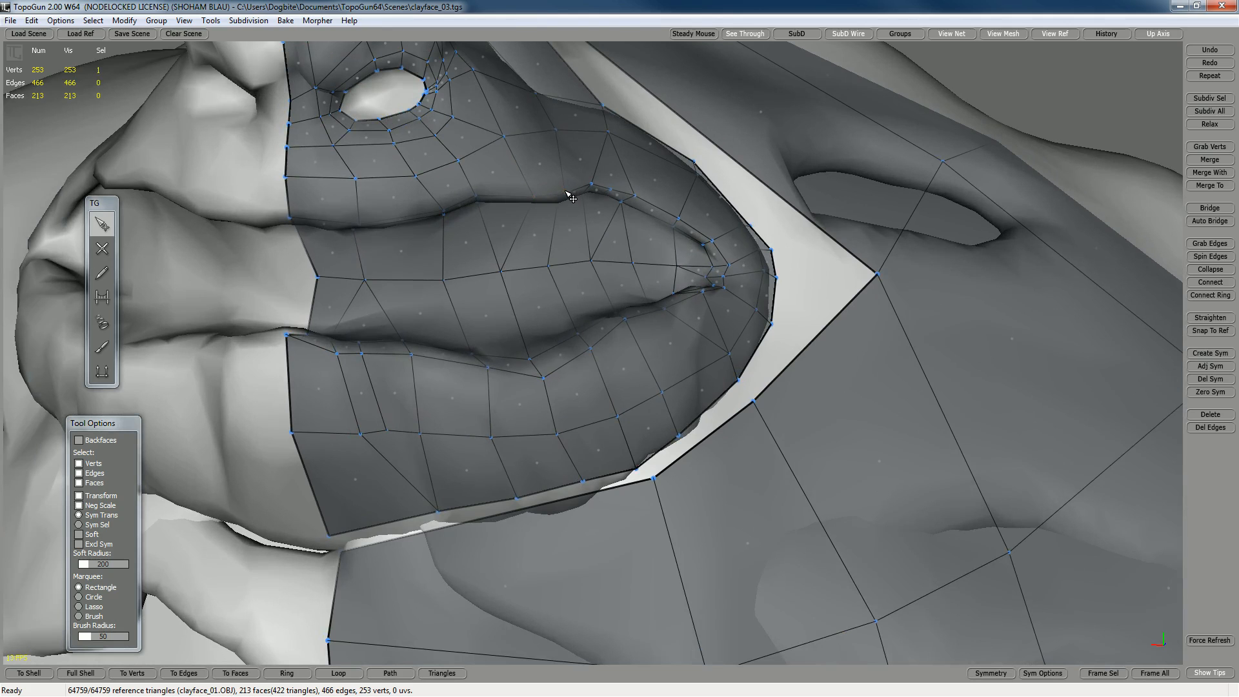
alt+drag(567, 210, 611, 232)
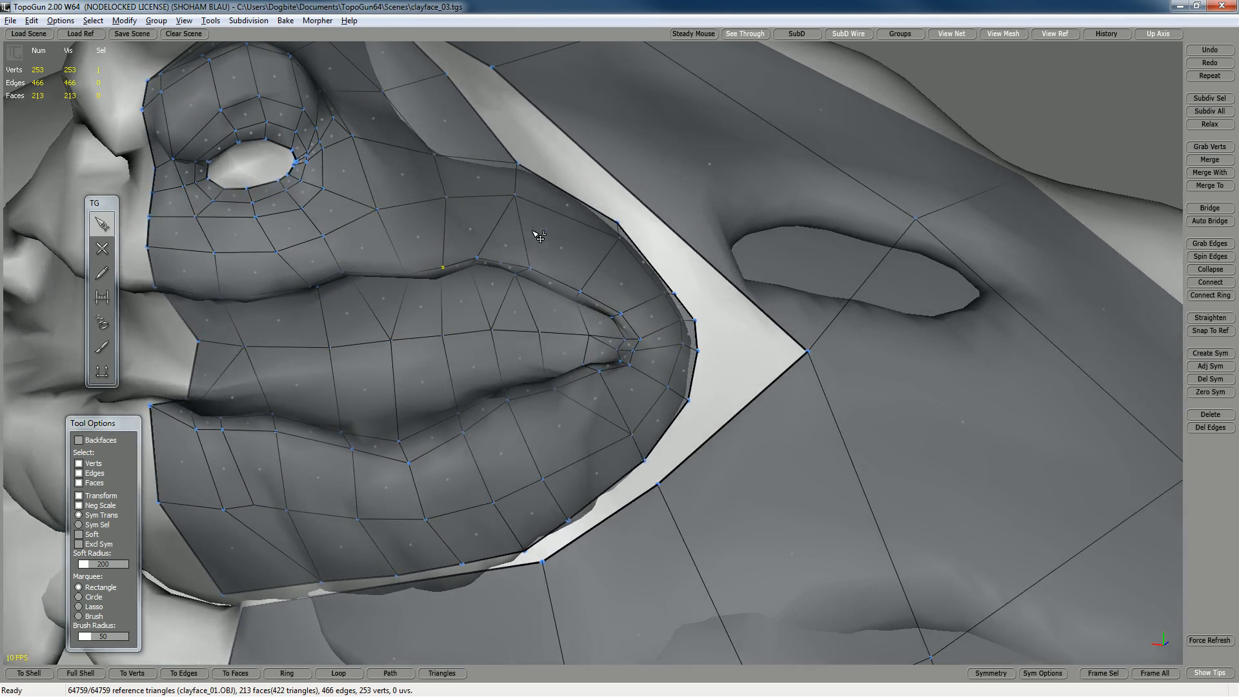
alt+drag(255, 274, 361, 250)
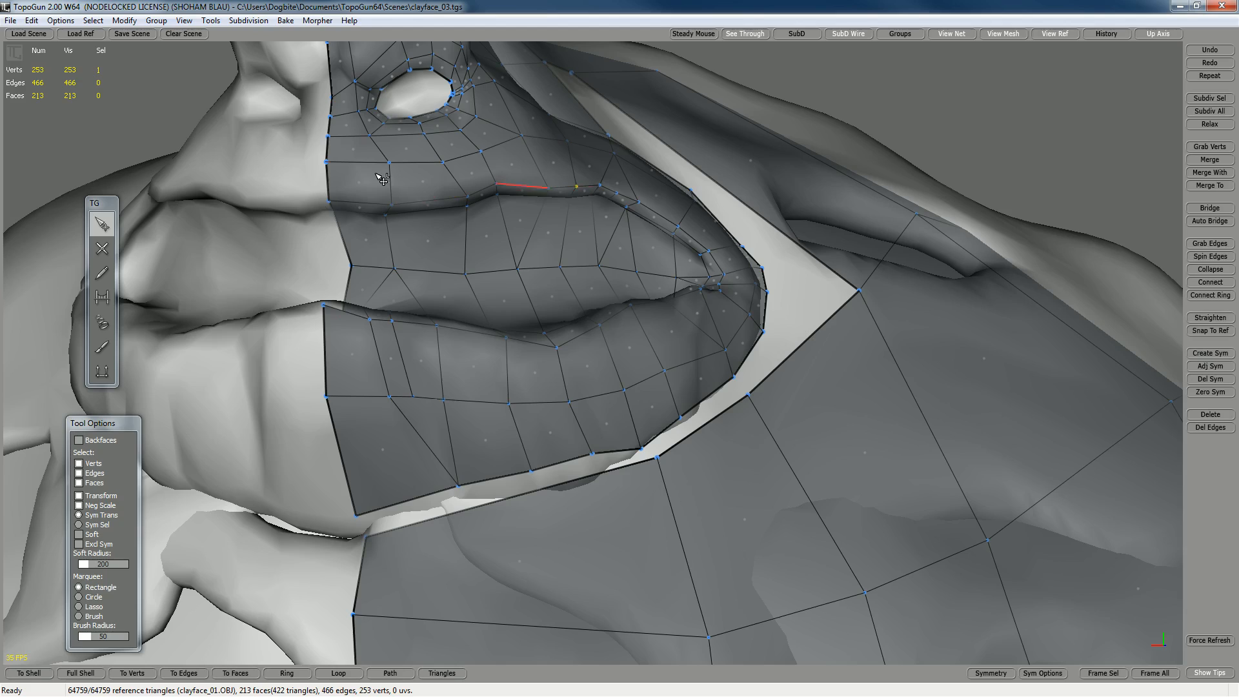
key(w)
alt+drag(368, 339, 369, 441)
alt+right_drag(452, 470, 457, 475)
alt+middle_drag(456, 475, 454, 453)
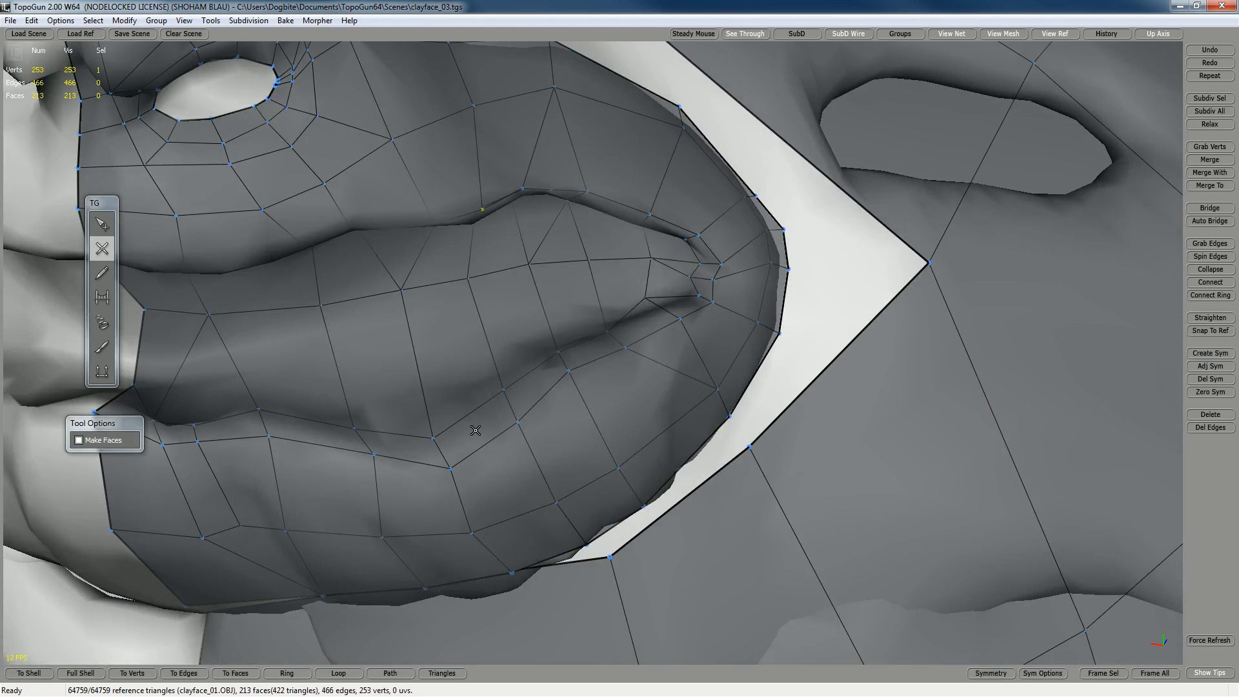
key(q)
click(276, 483)
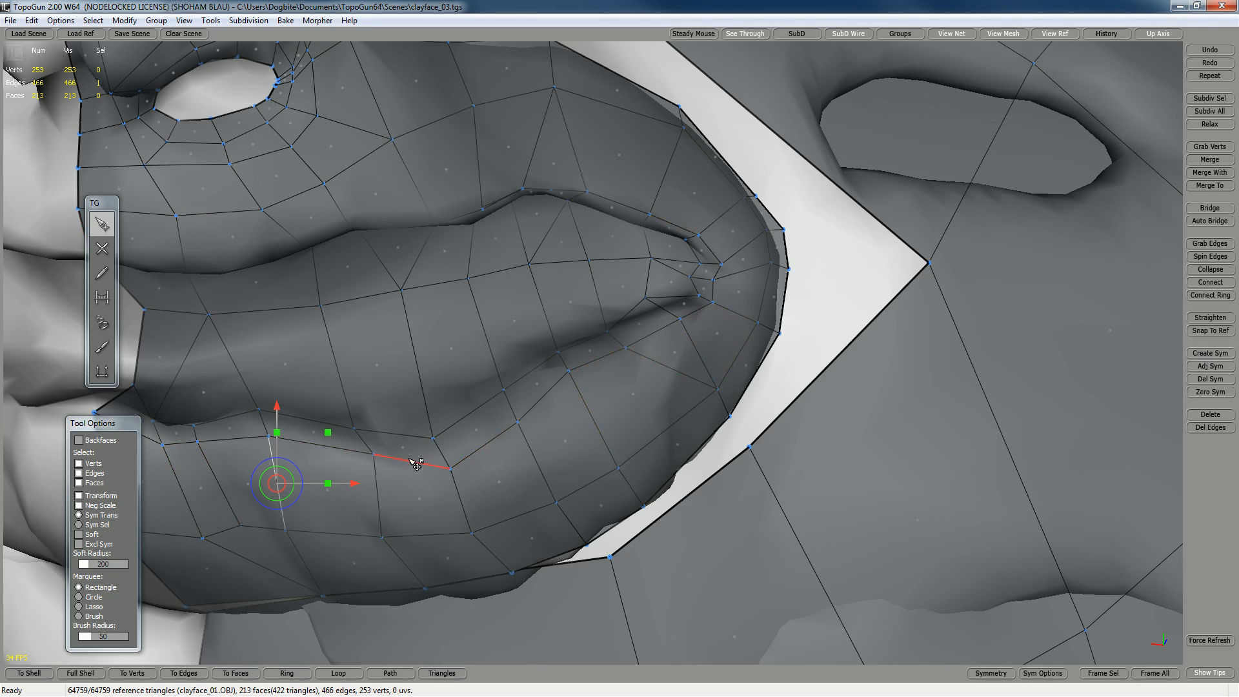
click(1211, 295)
alt+middle_drag(639, 385, 678, 390)
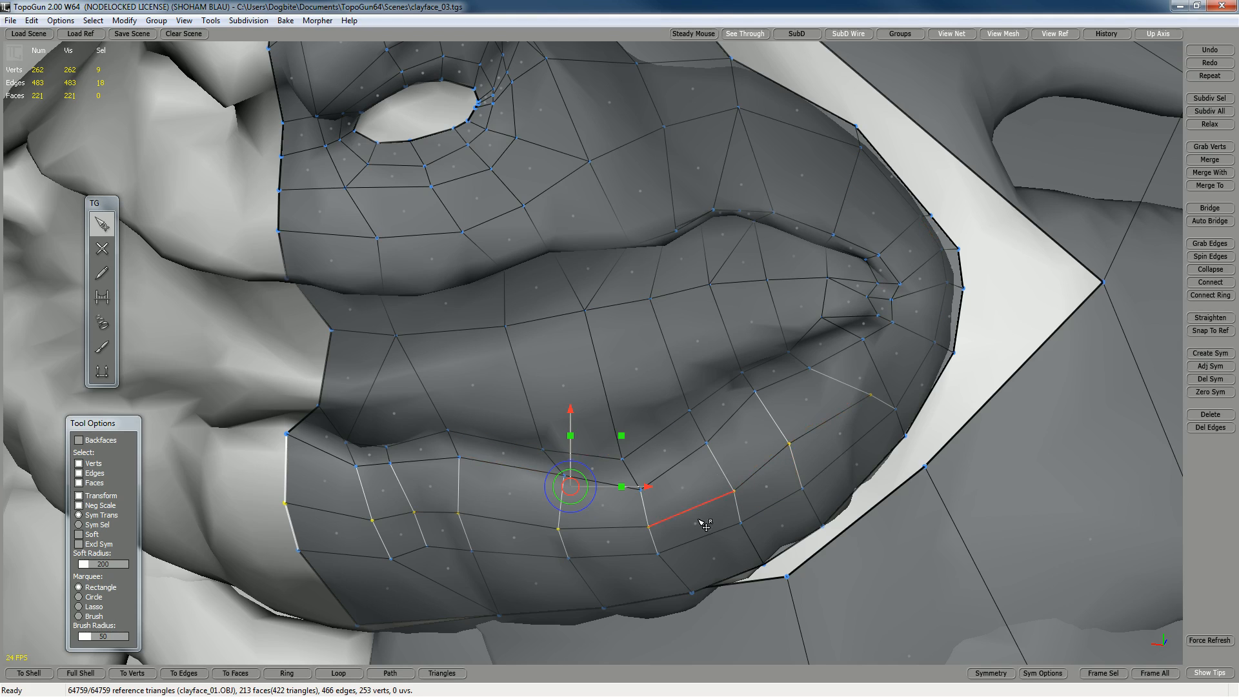
key(ctrl+z)
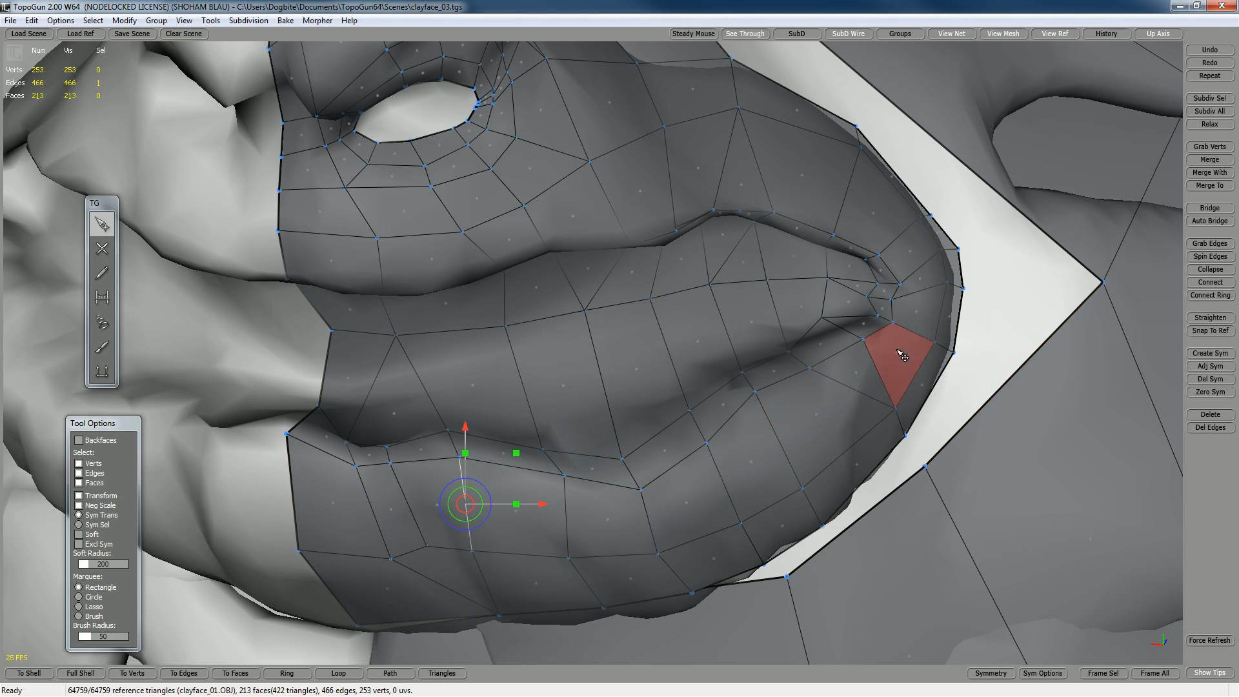
- Select the short cross edge on the lower lip crease and run Connect Ring to add an edge loop around both lips
click(541, 230)
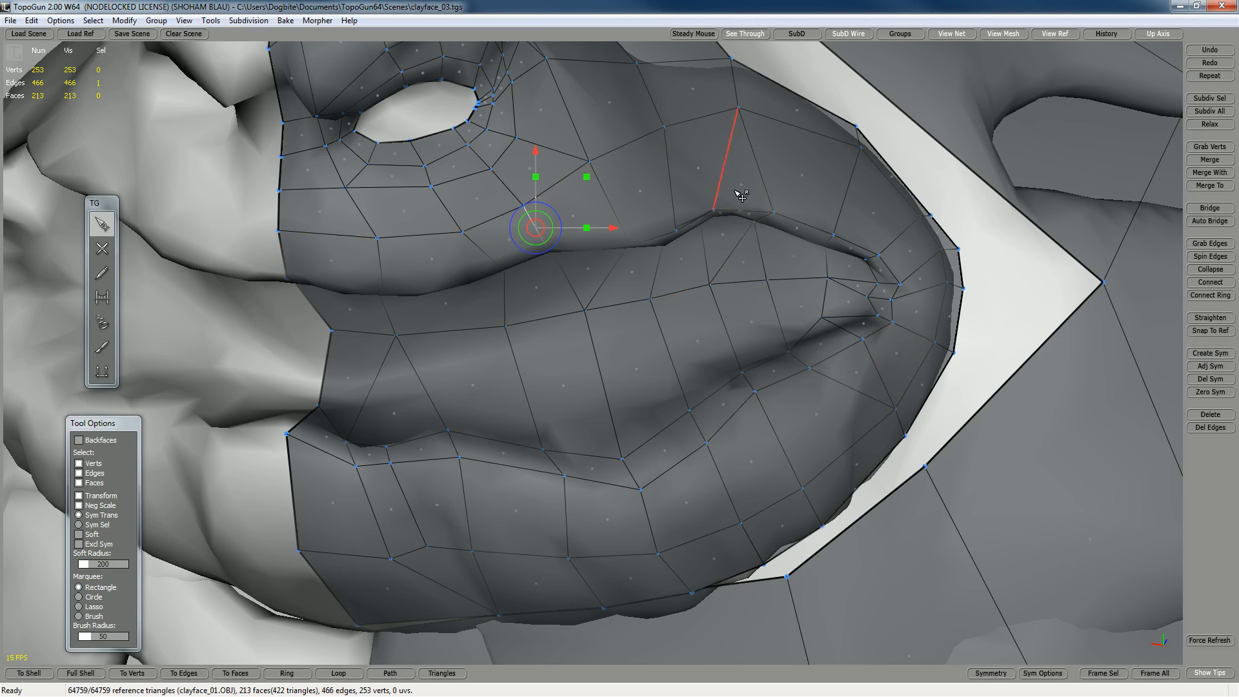
click(453, 449)
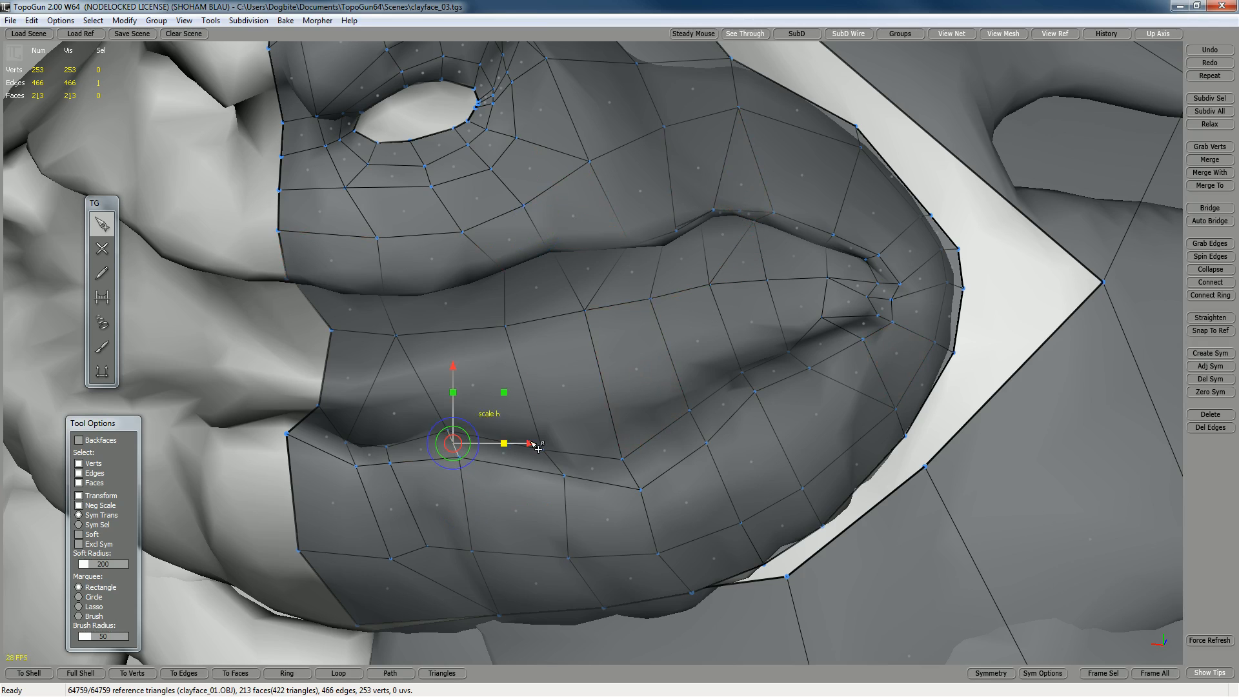
alt+drag(490, 447, 539, 431)
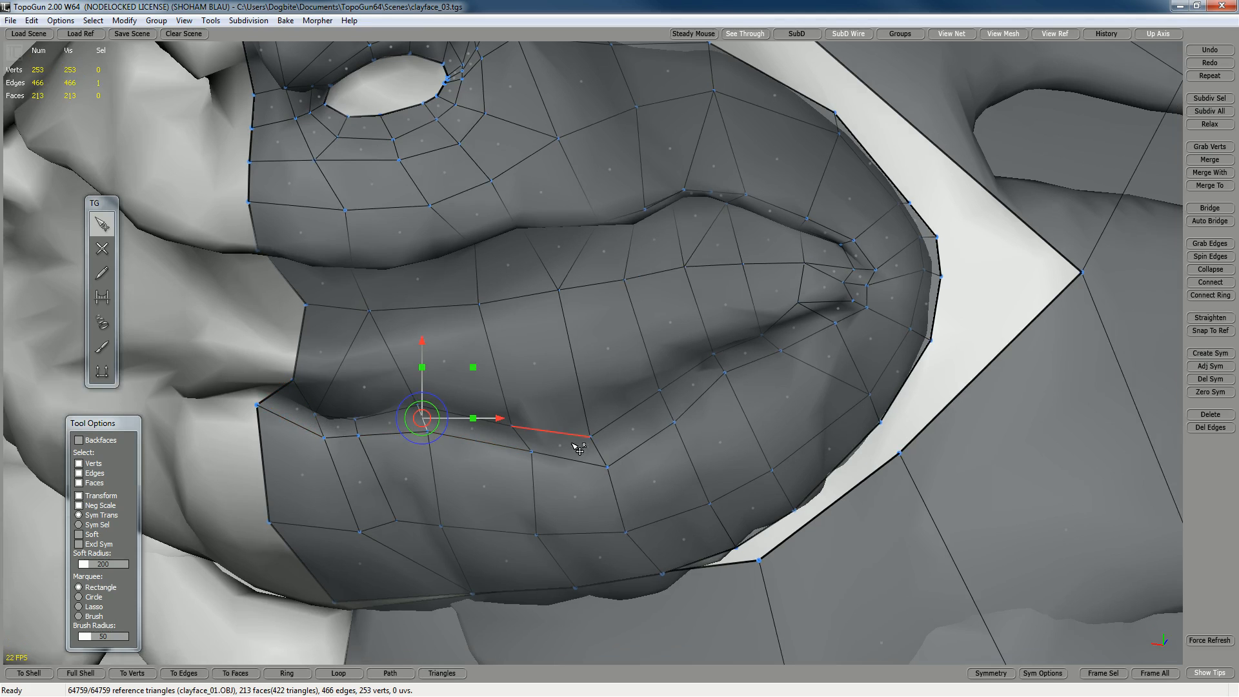
alt+drag(718, 240, 712, 265)
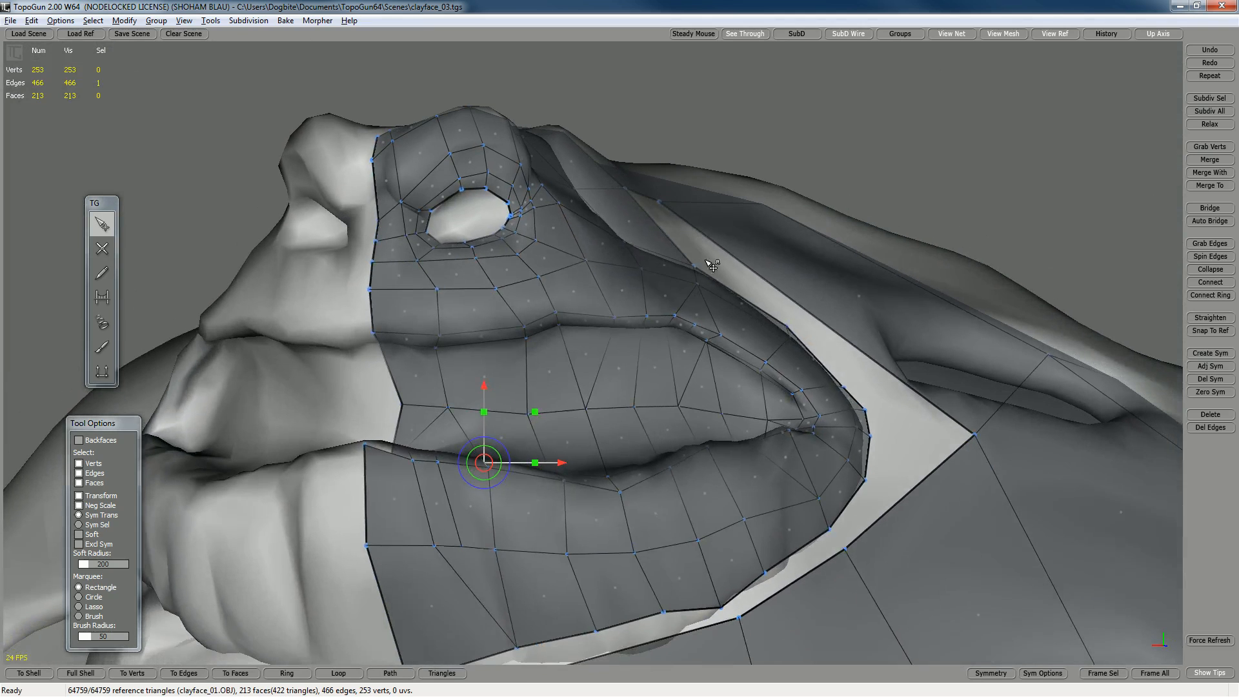
click(1210, 295)
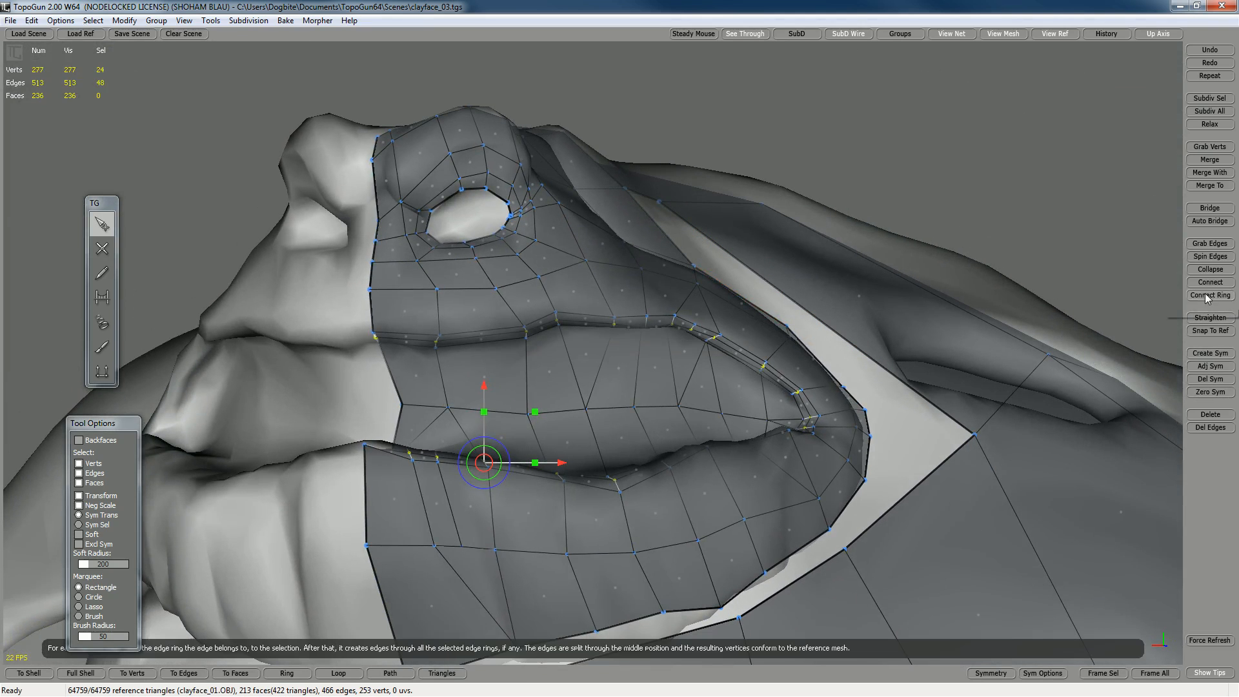
- Reposition the new loop's vertices along the middle of the upper lip to form a narrow, even band above the crease
alt+drag(648, 402, 635, 410)
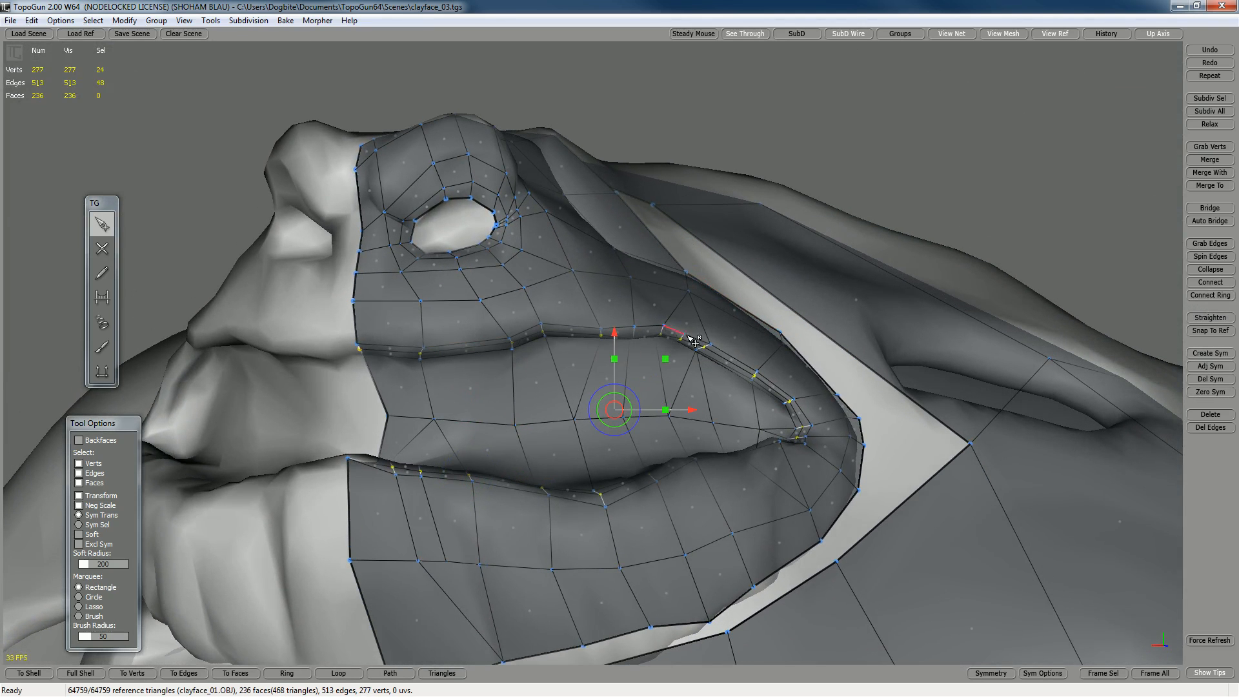
alt+right_drag(368, 473, 494, 505)
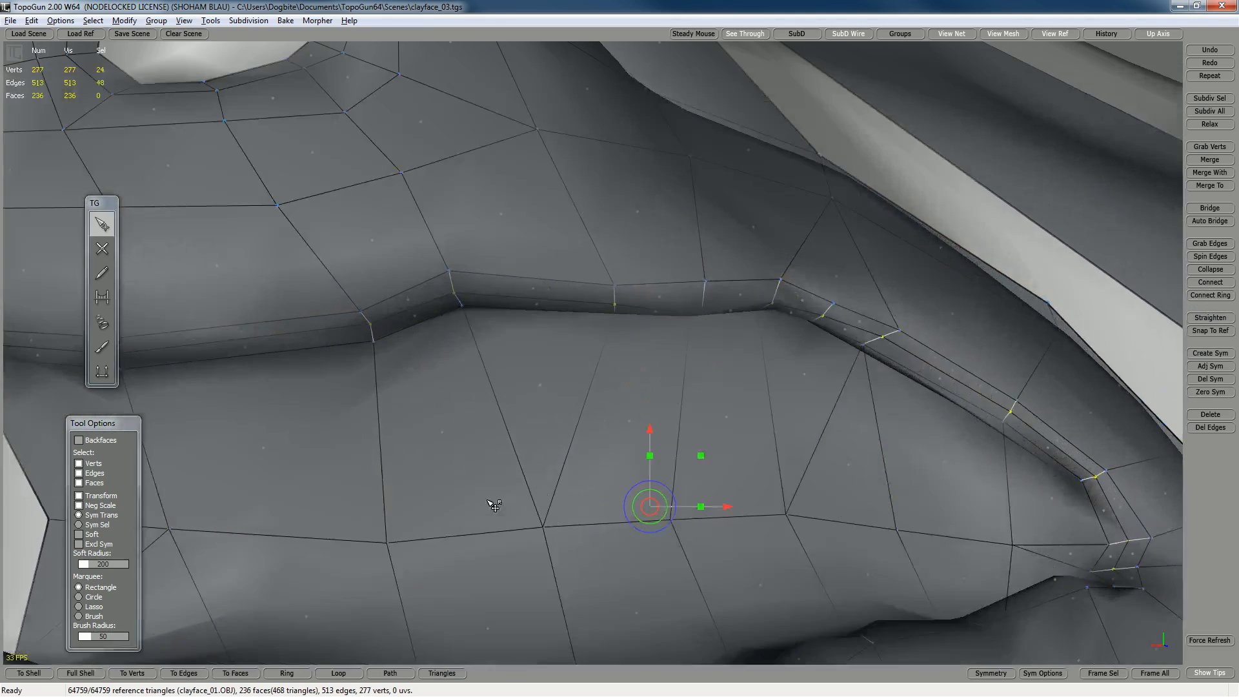
drag(614, 285, 610, 270)
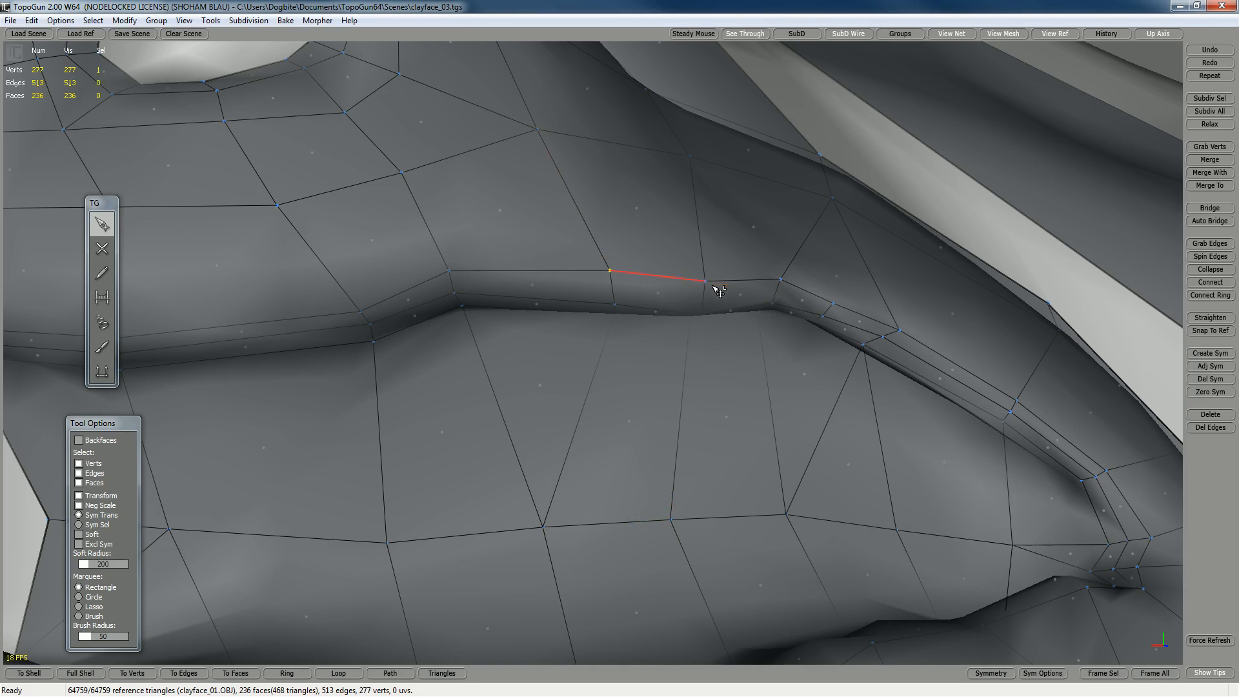
drag(710, 281, 707, 271)
drag(617, 297, 613, 288)
alt+drag(697, 316, 675, 253)
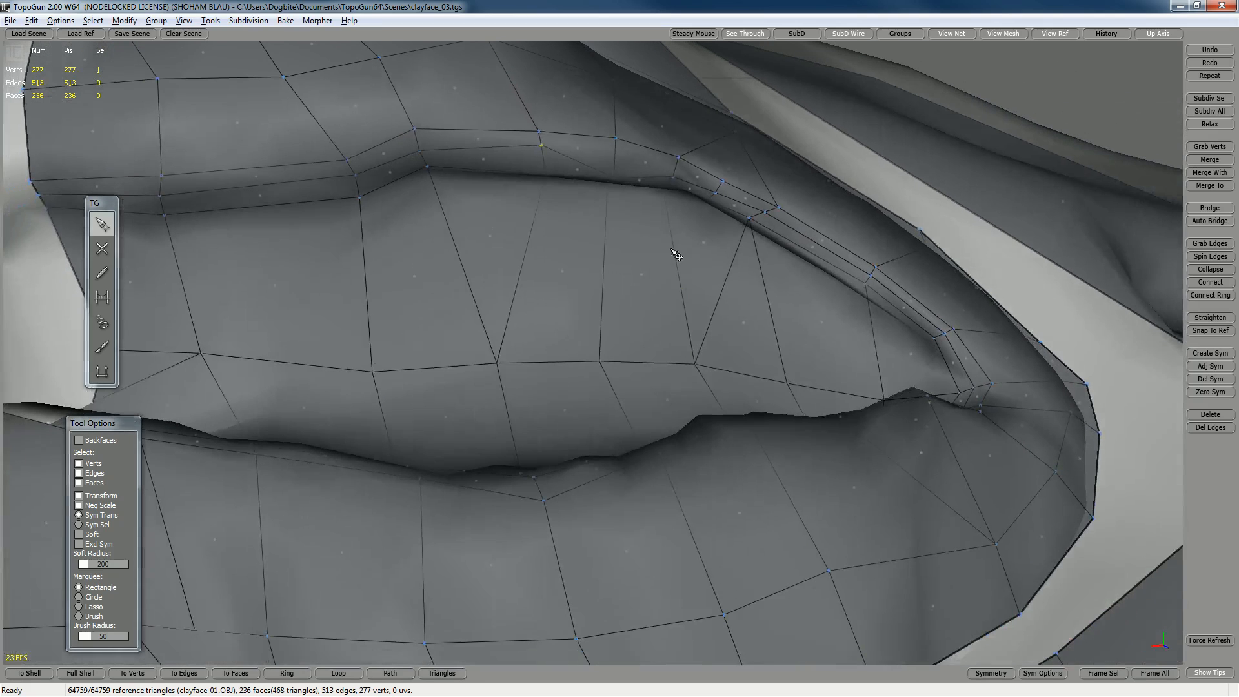
drag(613, 175, 614, 147)
click(417, 129)
drag(417, 129, 418, 134)
drag(349, 161, 336, 148)
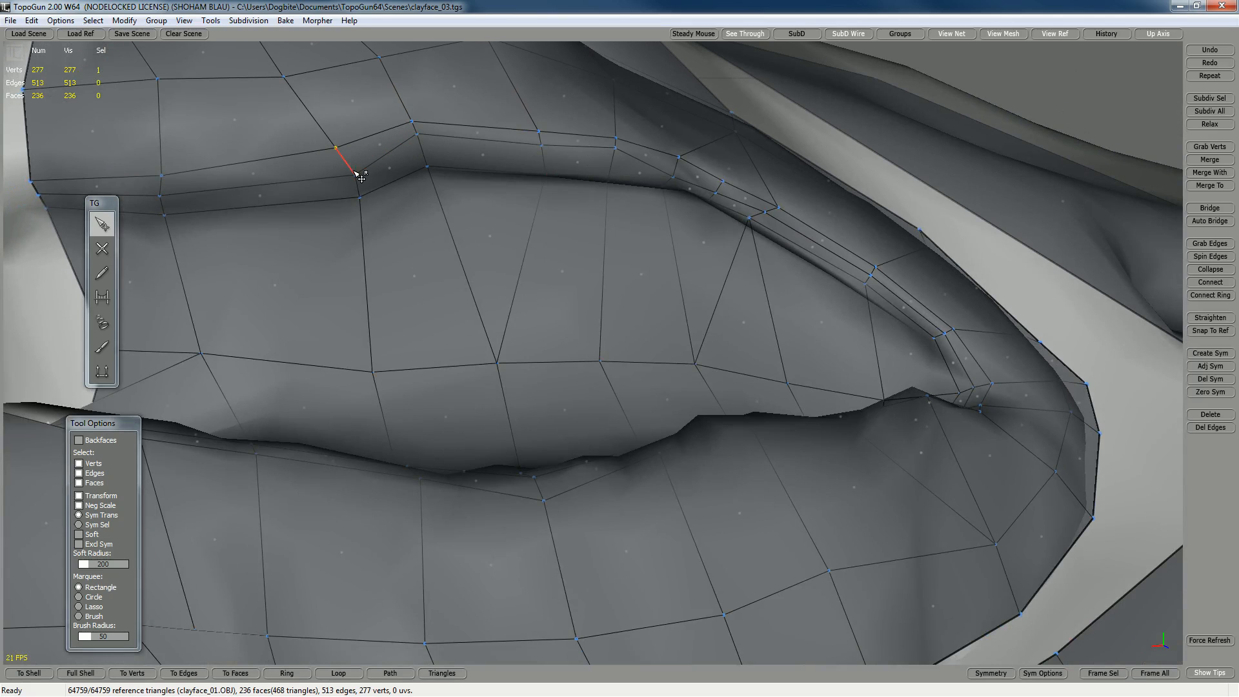
- Adjust the upper lip vertices near the centerline and snap its centerline vertices onto the symmetry plane with Zero Sym
mouse_move(161, 174)
mouse_down()
mouse_move(162, 163)
mouse_move(161, 180)
mouse_up()
mouse_move(32, 181)
mouse_down()
mouse_move(27, 160)
mouse_move(38, 186)
mouse_move(33, 175)
mouse_up()
click(30, 166)
click(1205, 395)
click(41, 190)
click(1196, 393)
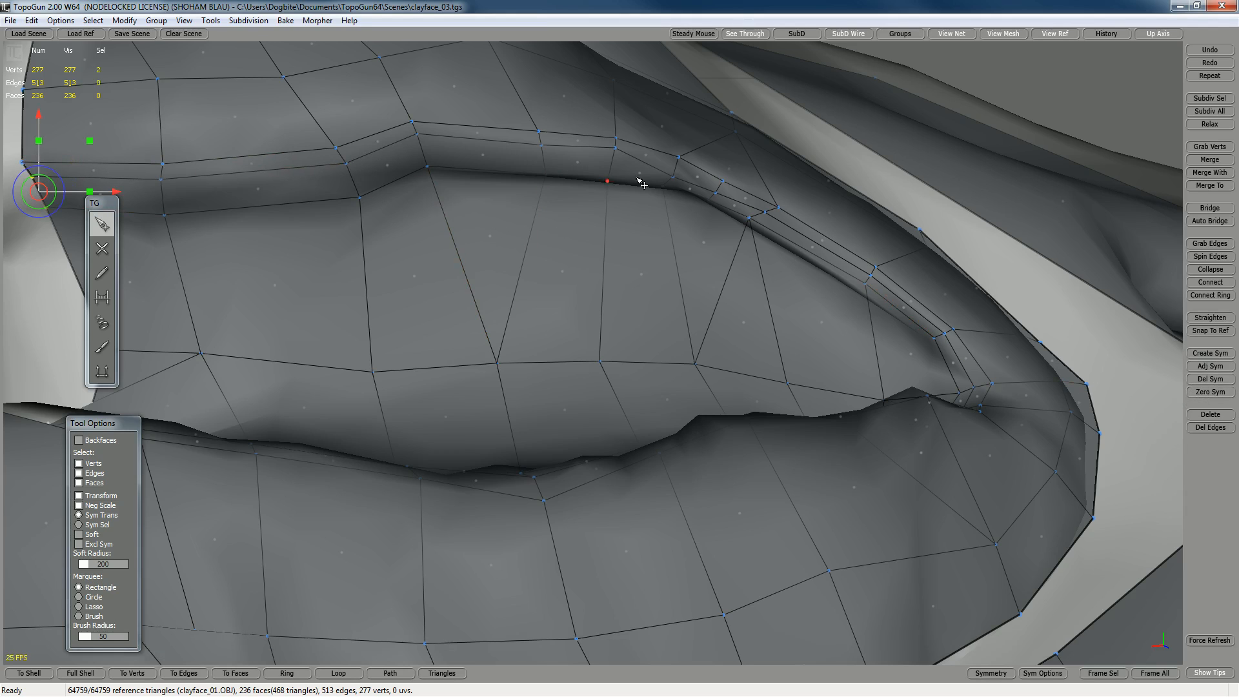
- Even out the paired loop vertices along the upper lip from its middle toward the mouth corner
click(616, 138)
drag(541, 132, 542, 138)
drag(616, 148, 617, 144)
drag(680, 179, 644, 172)
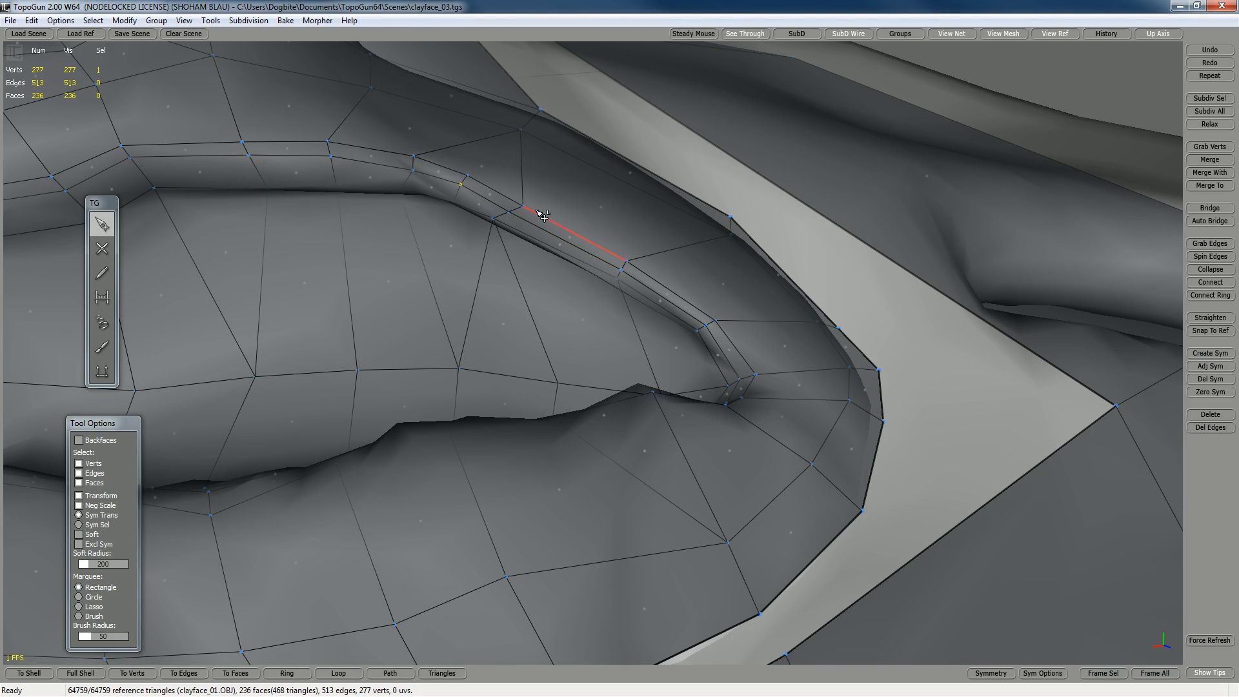
drag(525, 214, 535, 204)
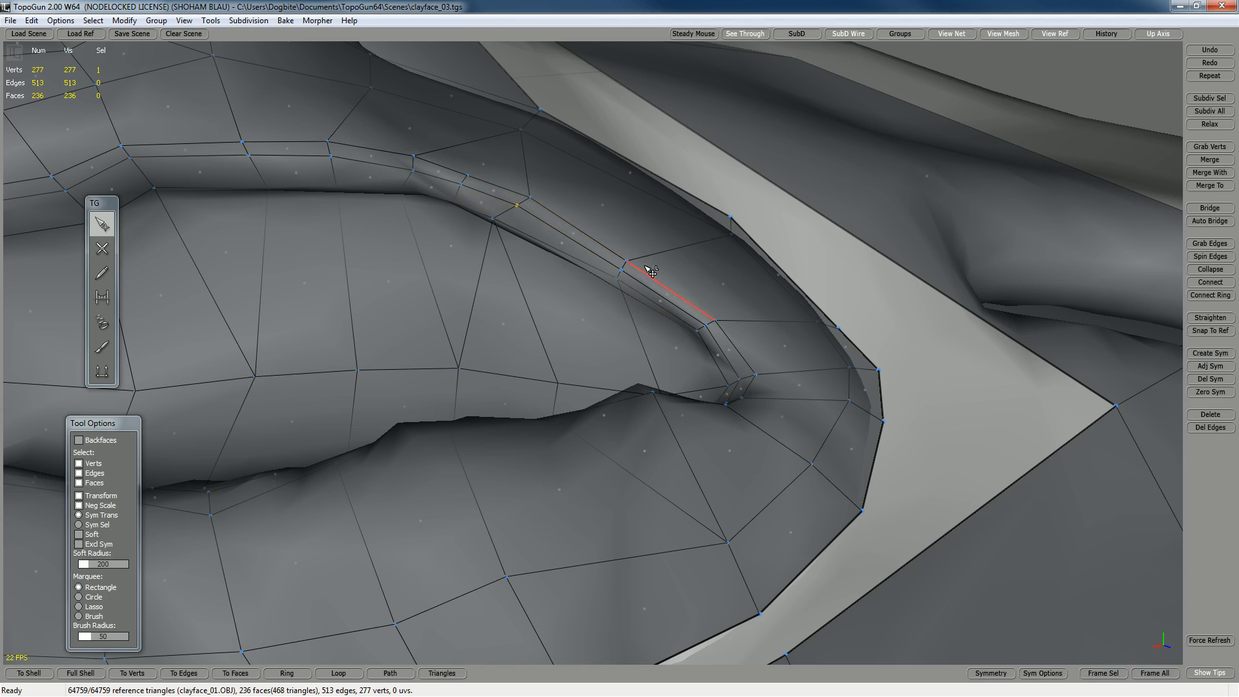
drag(628, 261, 637, 262)
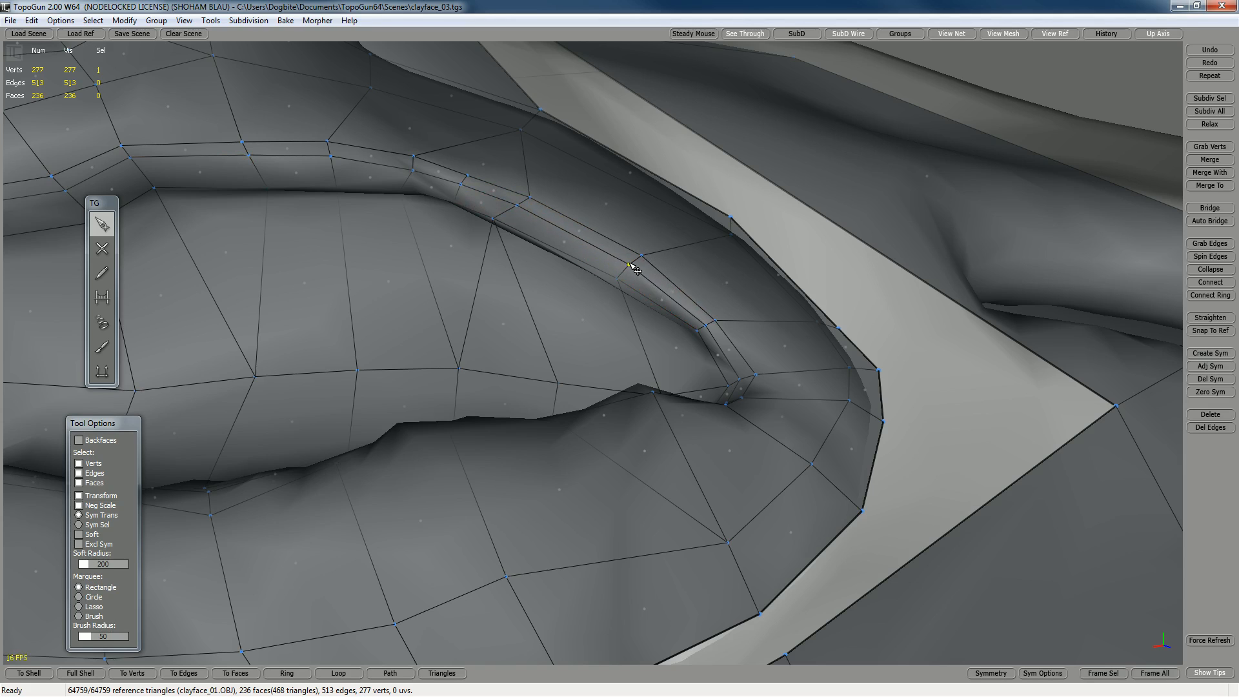
drag(711, 330, 721, 329)
drag(760, 375, 756, 377)
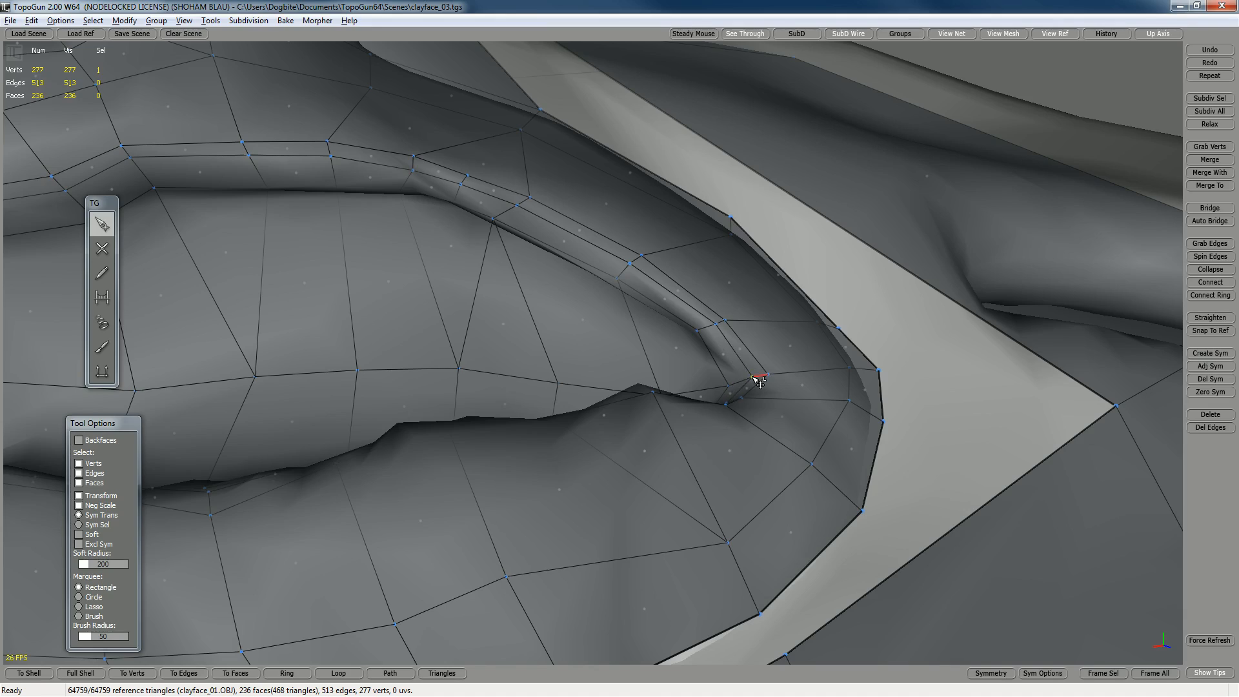
- Refine the position of the loop vertices at the mouth corner
alt+right_drag(755, 376, 732, 369)
alt+drag(732, 369, 694, 393)
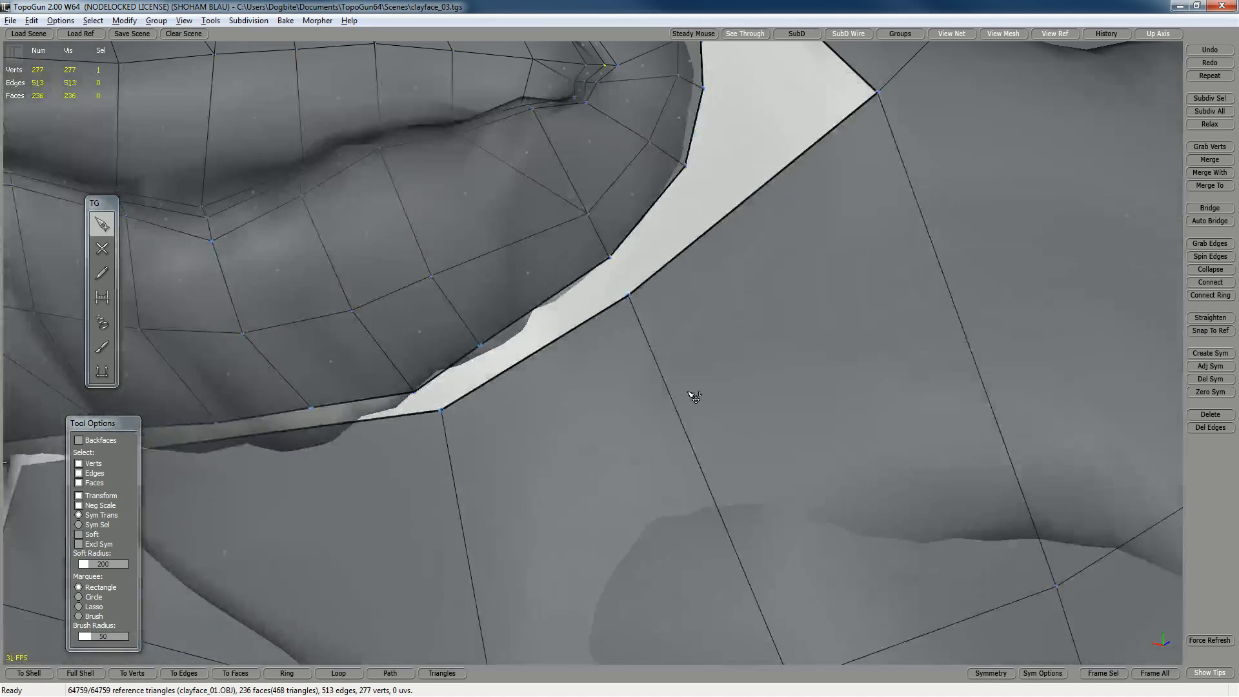
alt+right_drag(694, 393, 705, 399)
alt+middle_drag(665, 271, 676, 383)
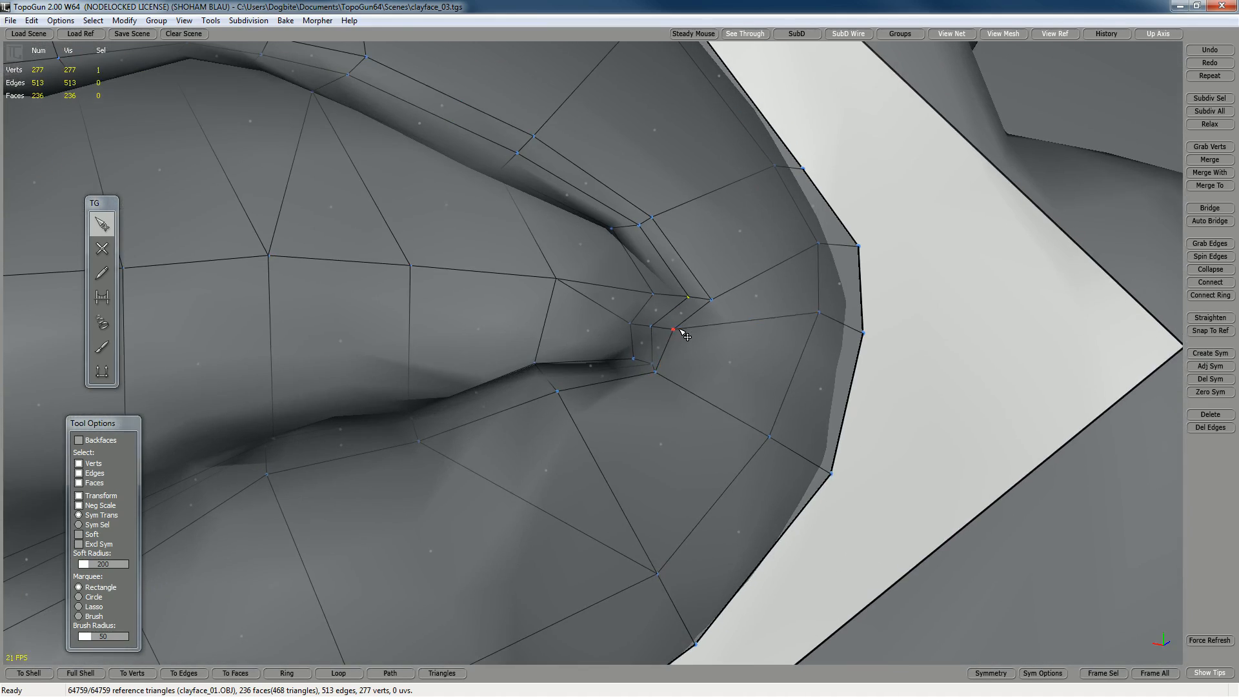
mouse_move(672, 328)
mouse_down()
mouse_move(692, 331)
mouse_move(673, 329)
mouse_up()
- Move the outer loop vertices along the lower lip to form a thin band following the lip crease
alt+drag(513, 382, 711, 410)
drag(645, 380, 662, 408)
drag(750, 284, 777, 309)
drag(830, 201, 852, 212)
drag(479, 379, 500, 412)
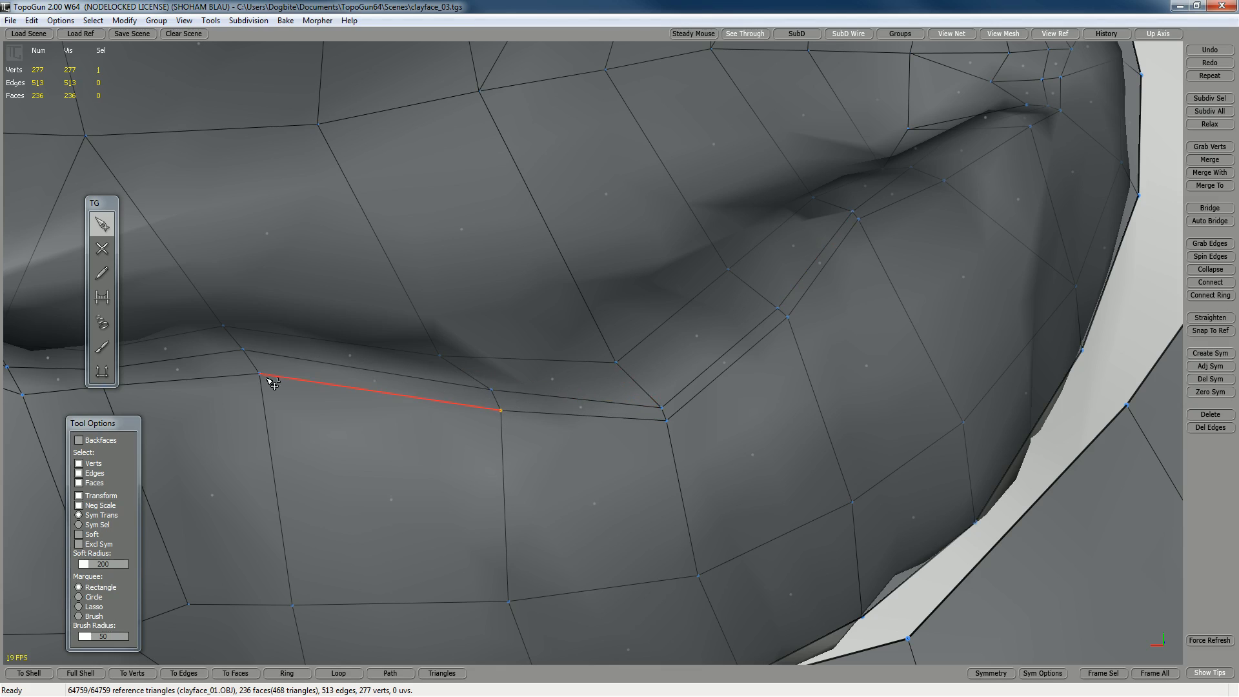
mouse_move(263, 375)
mouse_down()
mouse_move(263, 389)
mouse_move(254, 370)
mouse_move(292, 368)
mouse_move(271, 376)
mouse_up()
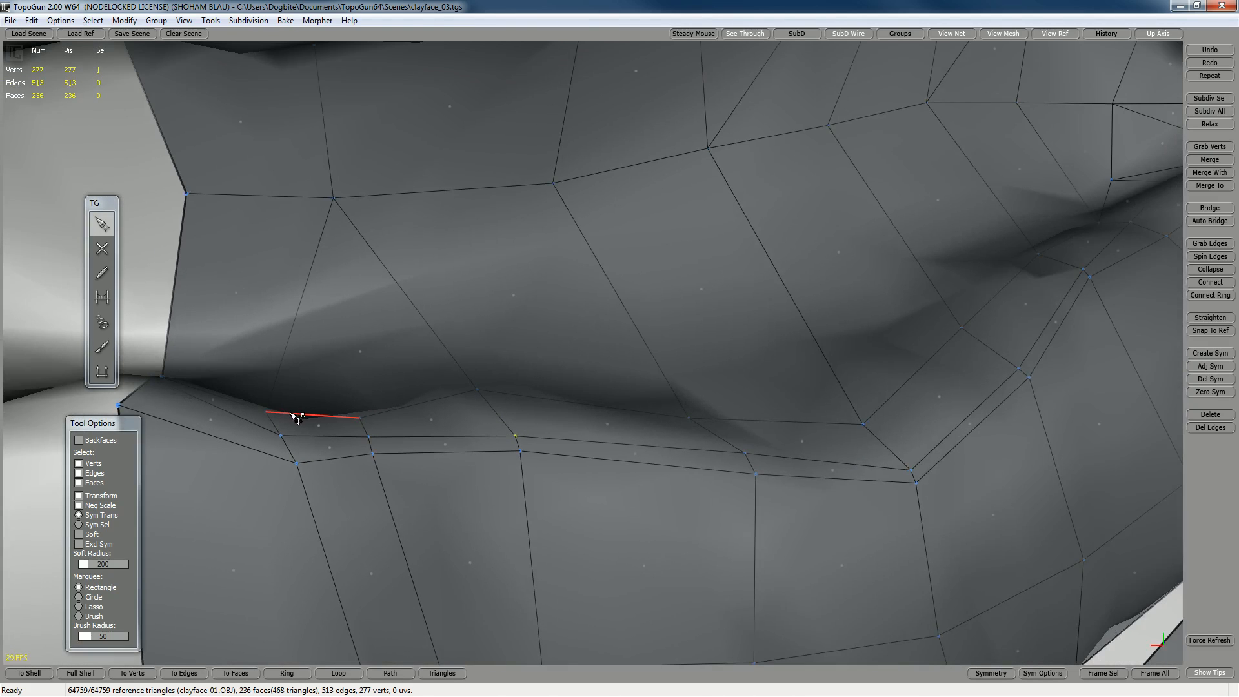
- Adjust the lower lip loop vertices near the centerline and align the lip's centerline edge to the symmetry plane with Zero Sym
drag(379, 463, 376, 451)
drag(298, 468, 283, 451)
drag(118, 406, 117, 413)
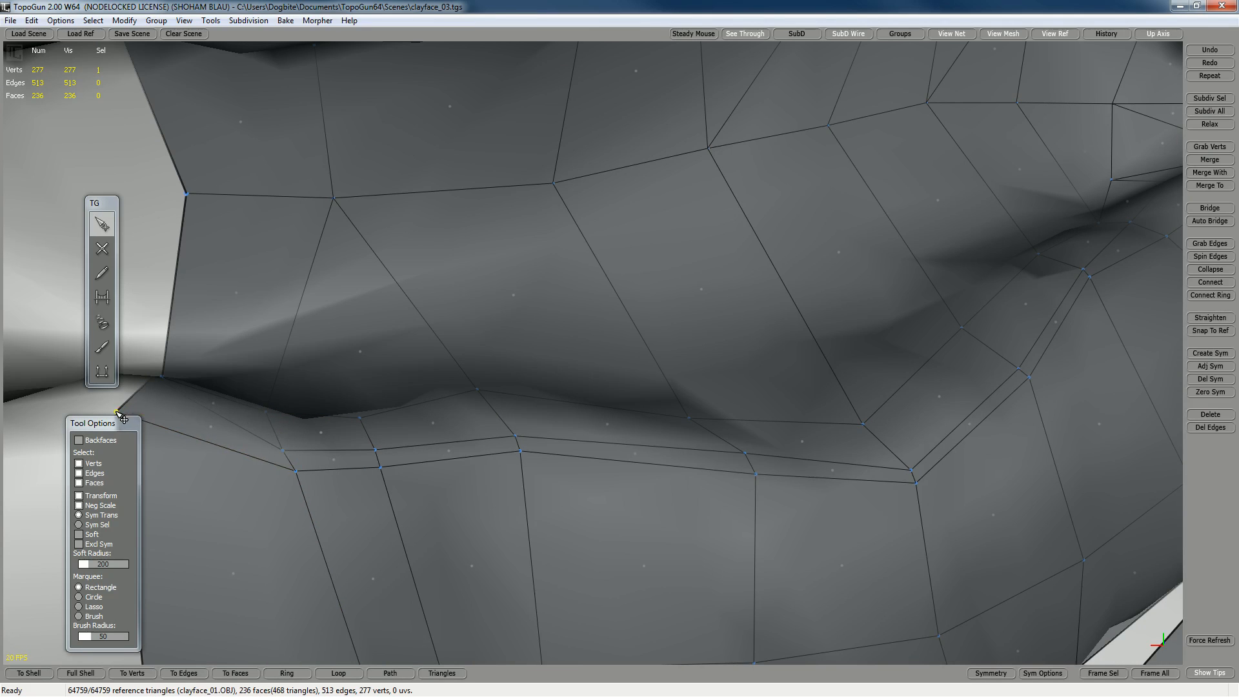
alt+middle_drag(215, 412, 212, 422)
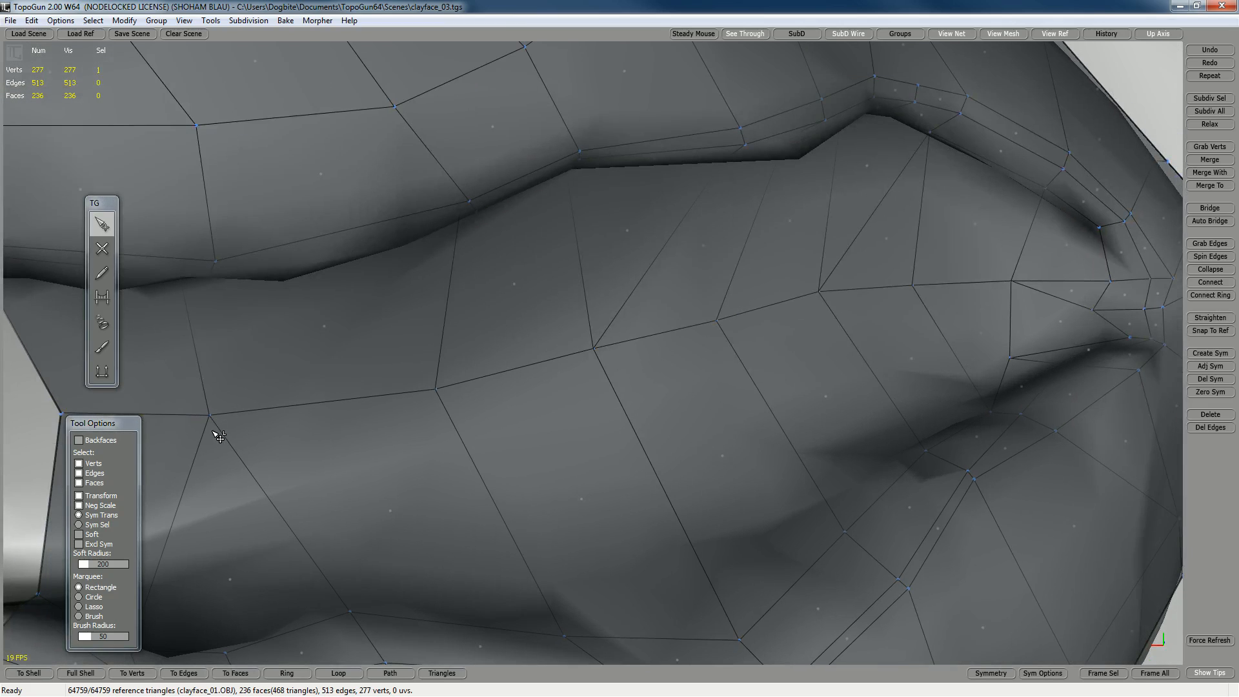
alt+drag(235, 450, 457, 387)
drag(320, 315, 260, 354)
shift+click(252, 365)
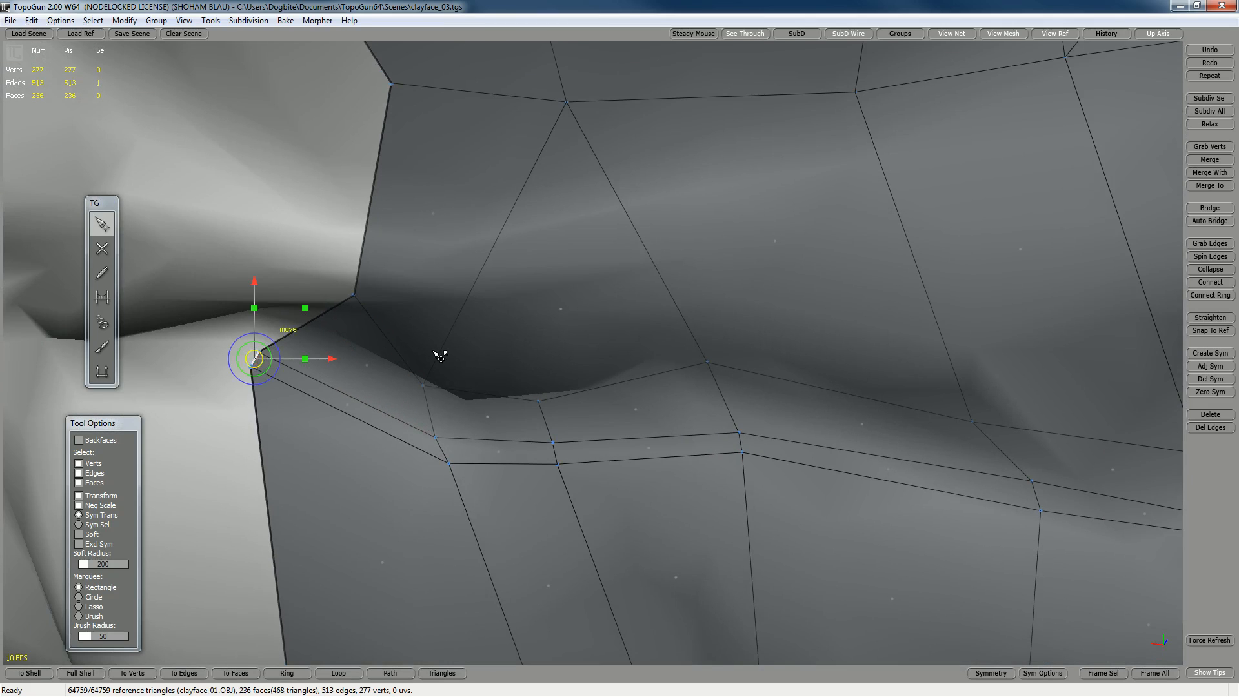
click(1206, 393)
alt+right_drag(868, 368, 815, 346)
alt+drag(814, 346, 790, 291)
click(549, 147)
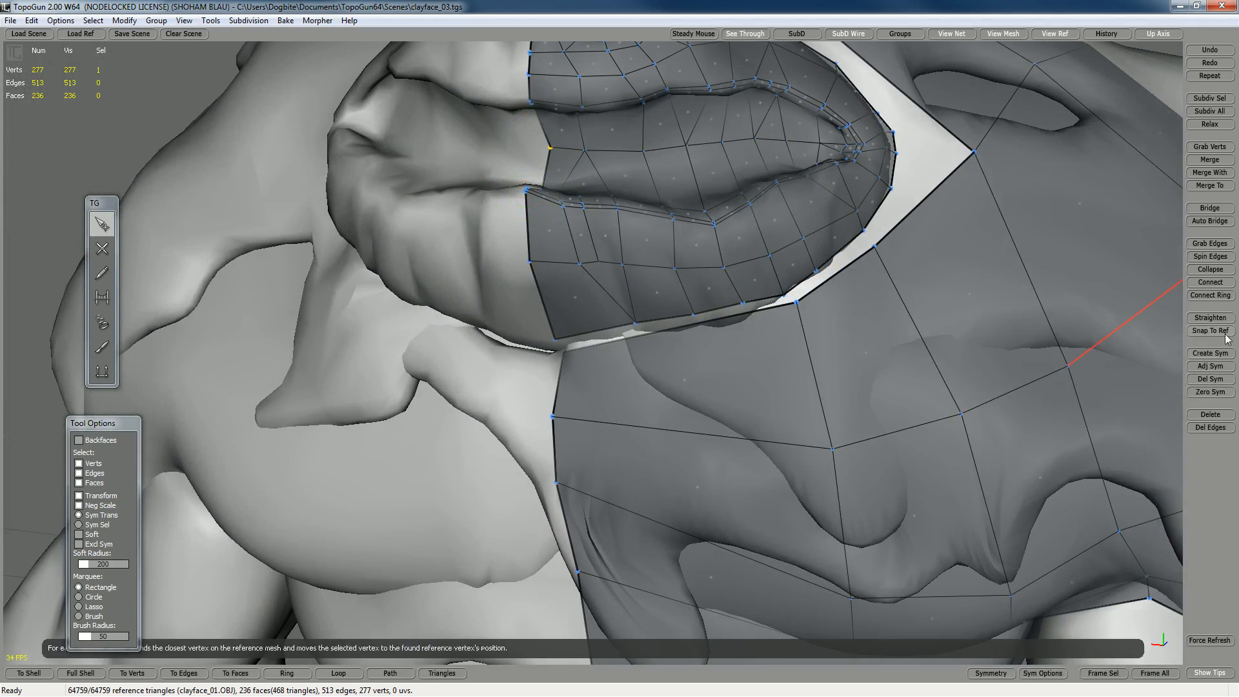
- Preview the subdivided mesh, hide its wireframe, and examine the sharpened lip creases from several angles
alt+drag(734, 225, 700, 211)
click(796, 34)
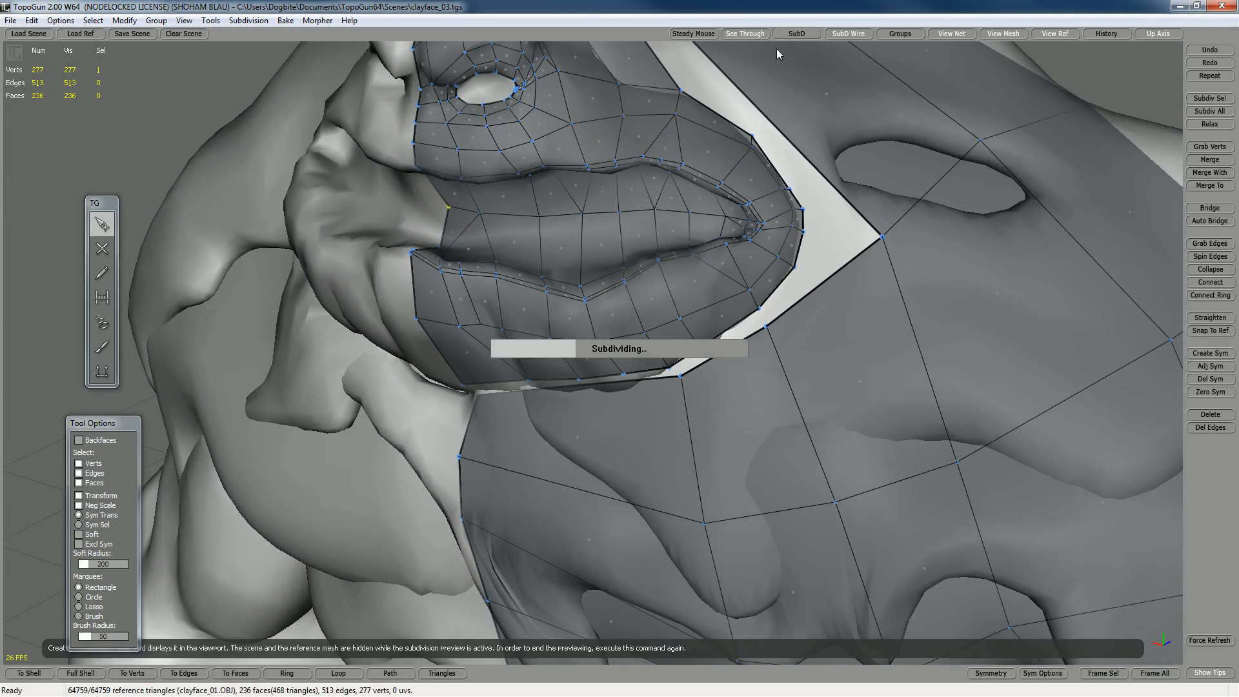
alt+drag(572, 237, 586, 243)
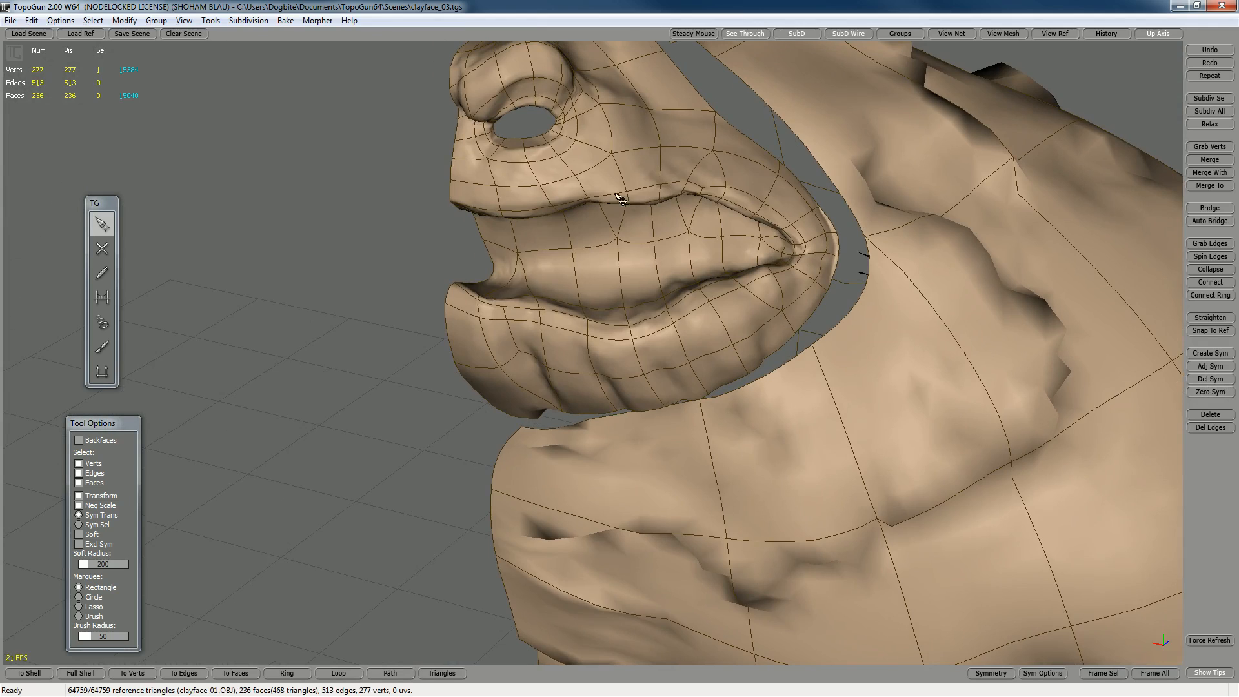
alt+drag(616, 194, 660, 196)
click(841, 34)
alt+drag(727, 164, 688, 256)
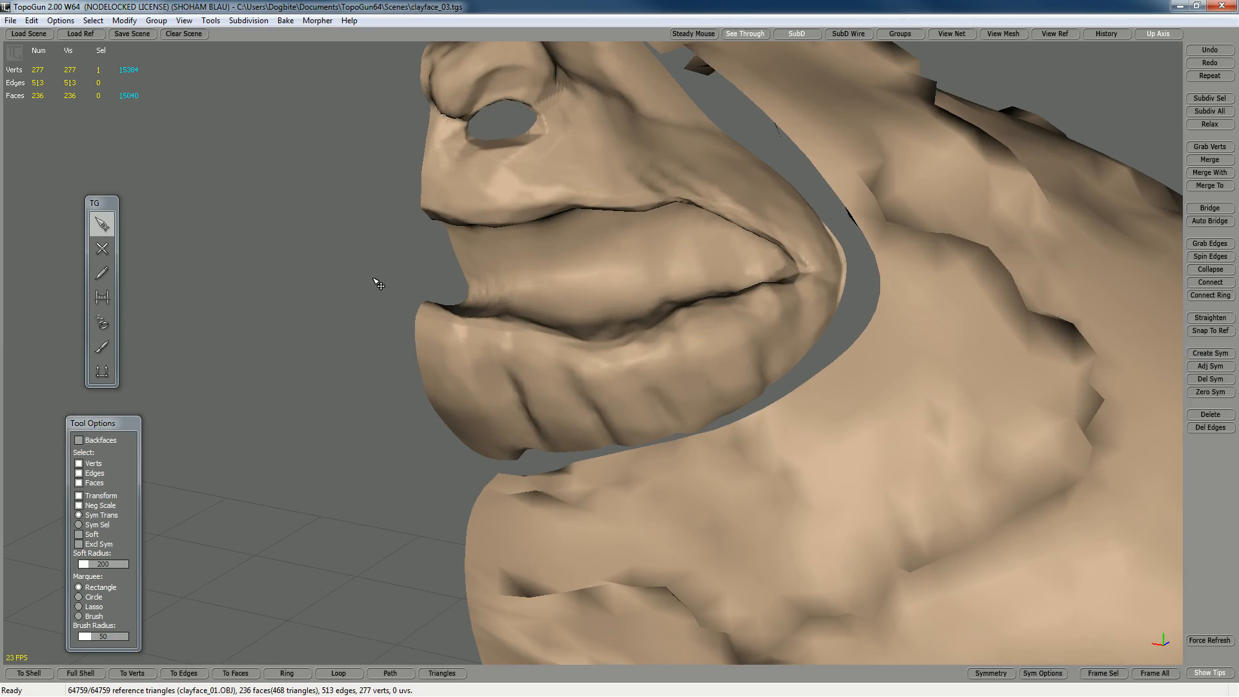
alt+drag(586, 217, 819, 116)
alt+right_drag(829, 416, 781, 416)
alt+drag(781, 416, 732, 415)
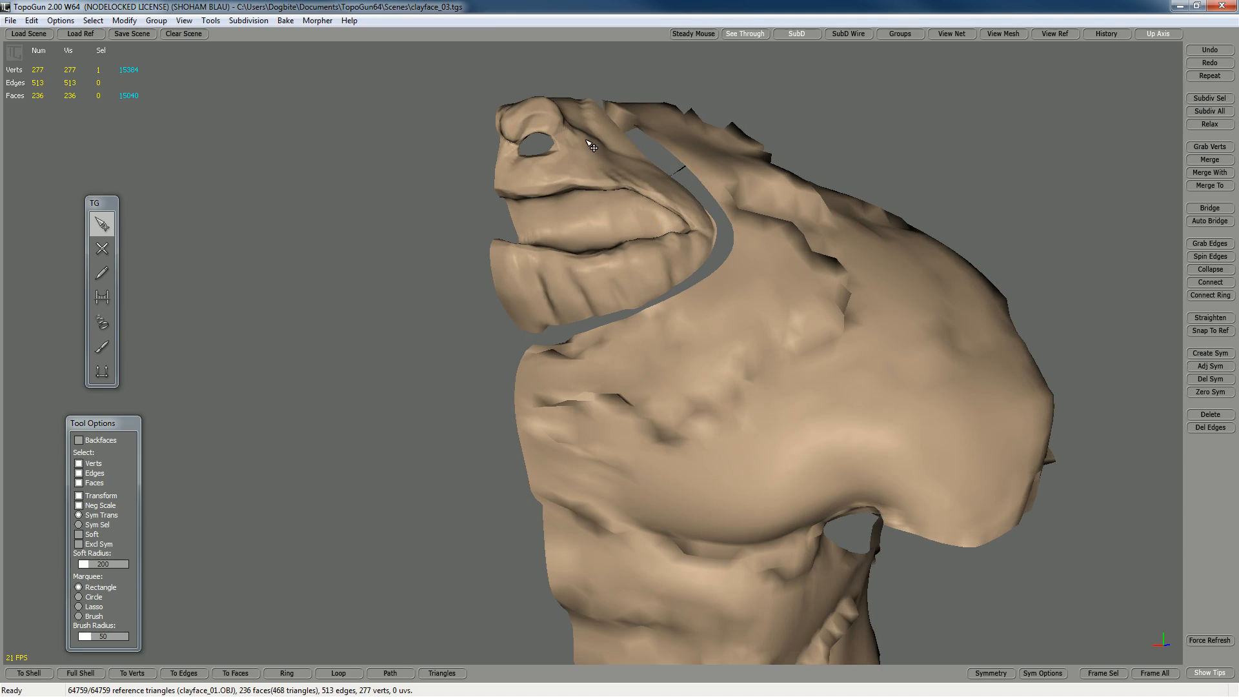
- Compare the control mesh with the subdivision preview of the head and torso, ending back on the control mesh
click(797, 33)
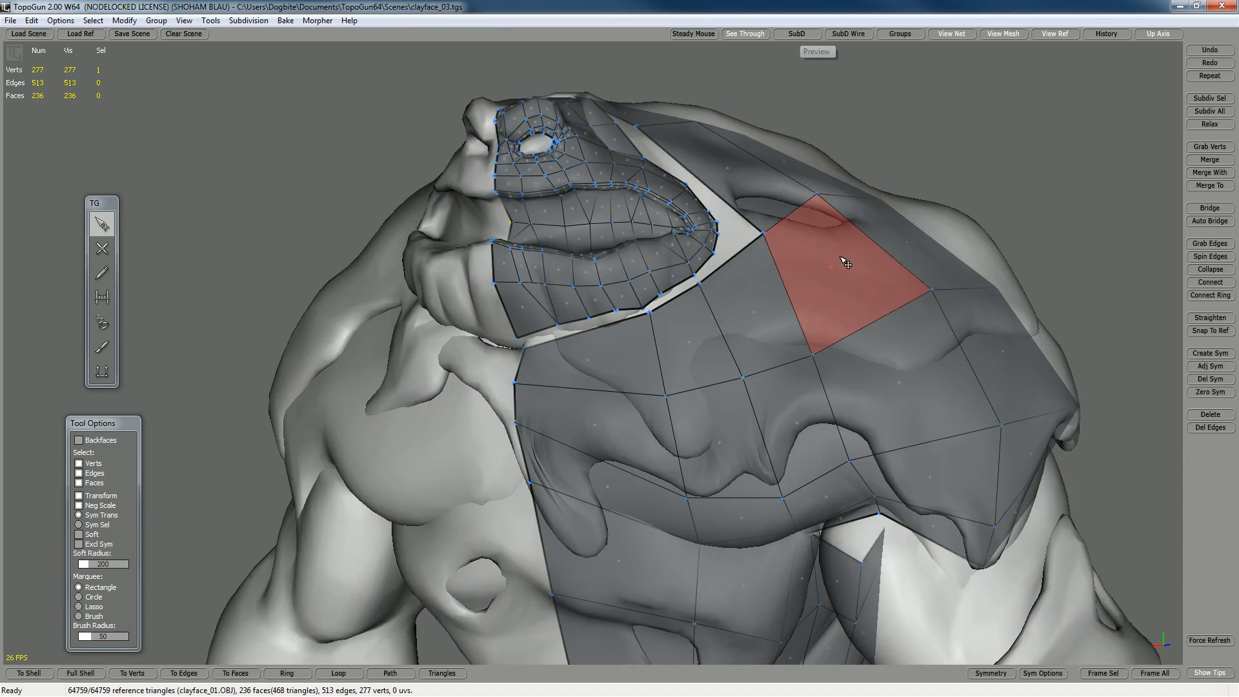
click(799, 34)
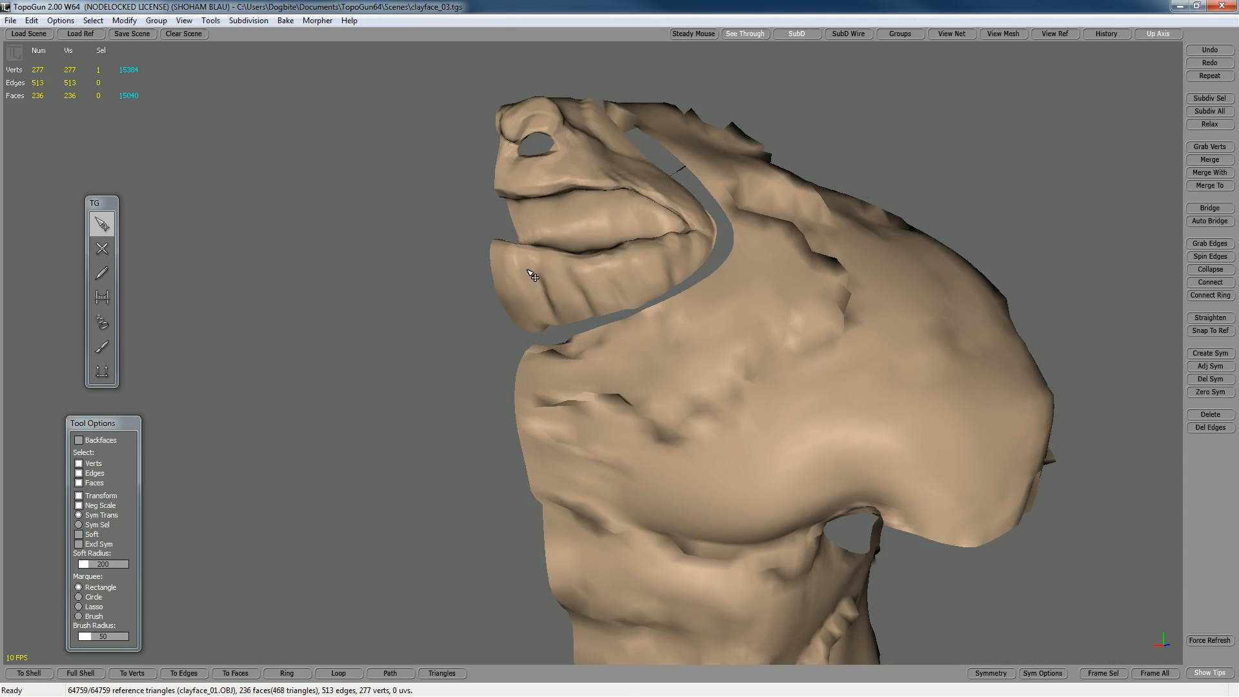
alt+drag(669, 202, 603, 192)
alt+right_drag(602, 192, 572, 202)
mouse_move(572, 202)
alt+mouse_down()
mouse_move(691, 197)
mouse_move(581, 223)
alt+mouse_up()
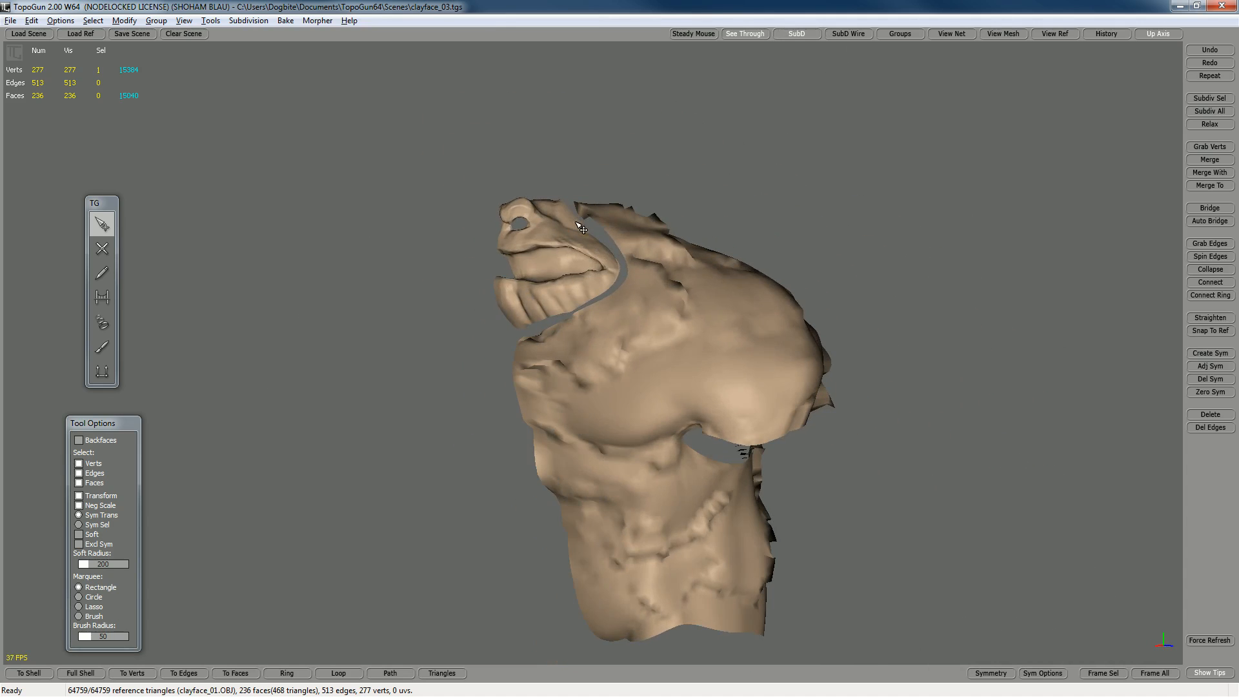
click(798, 34)
- Examine the gap between the head and torso meshes from several angles and distances
scroll(600, 384, up, 5)
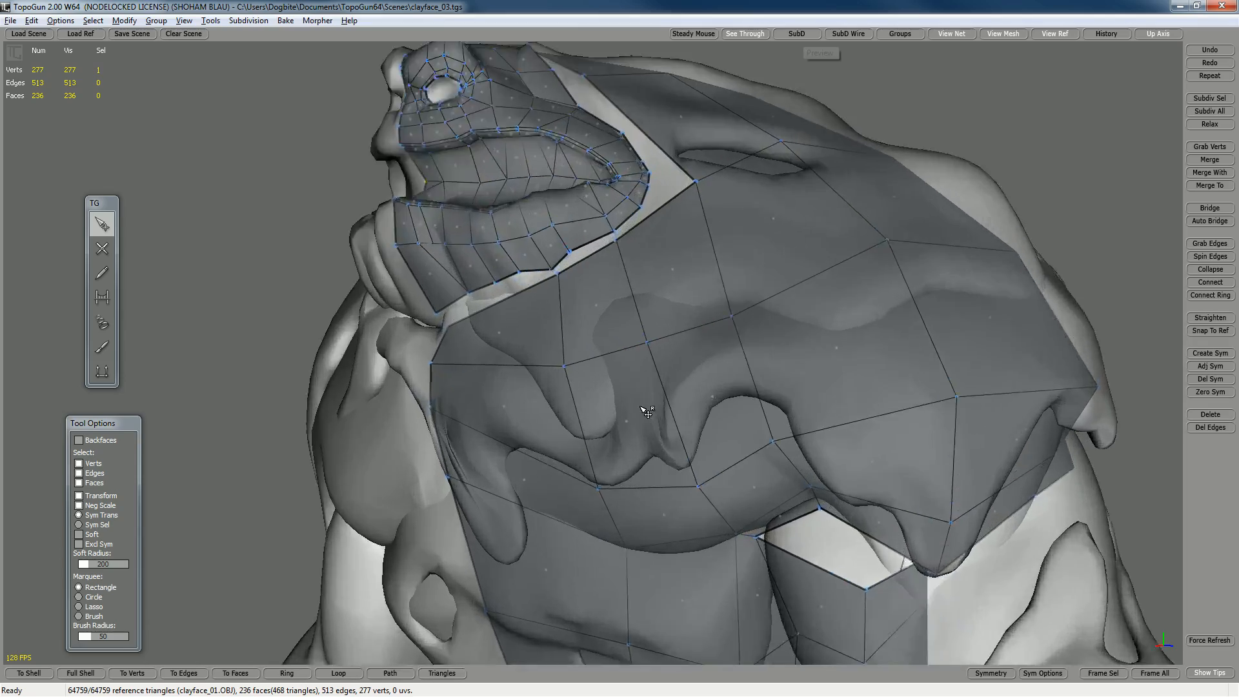
alt+drag(534, 369, 551, 400)
scroll(637, 296, down, 5)
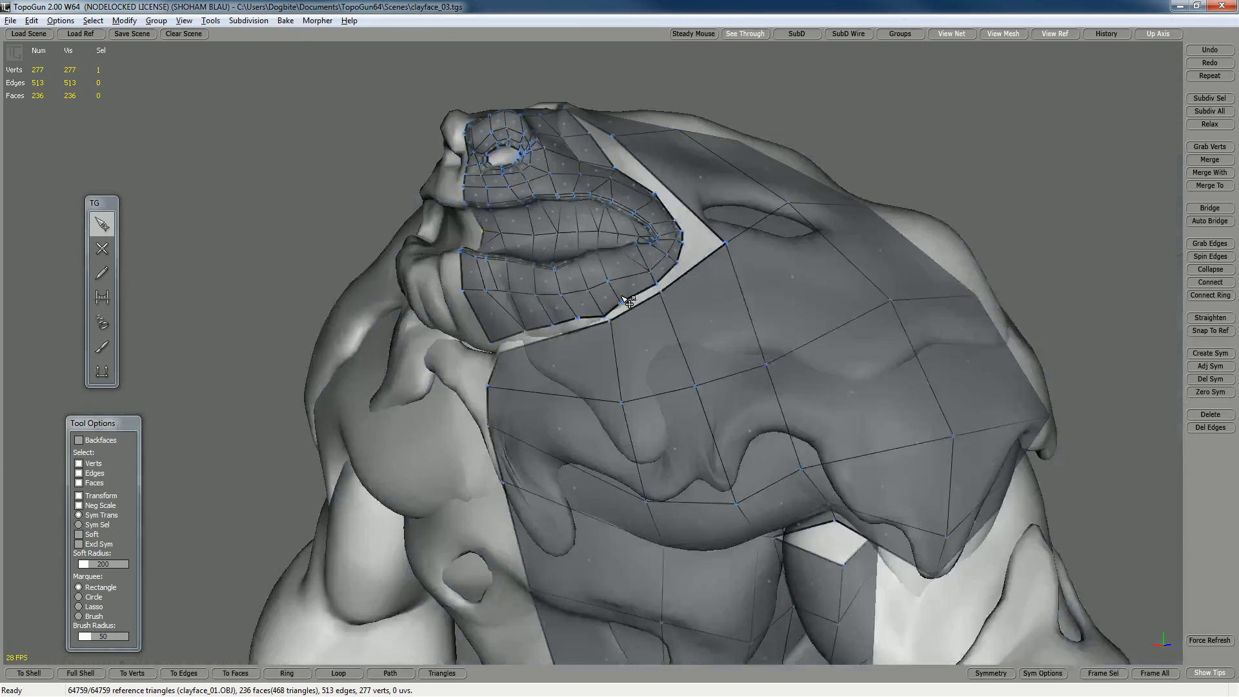
mouse_move(663, 283)
alt+mouse_down()
mouse_move(409, 310)
mouse_move(660, 299)
alt+mouse_up()
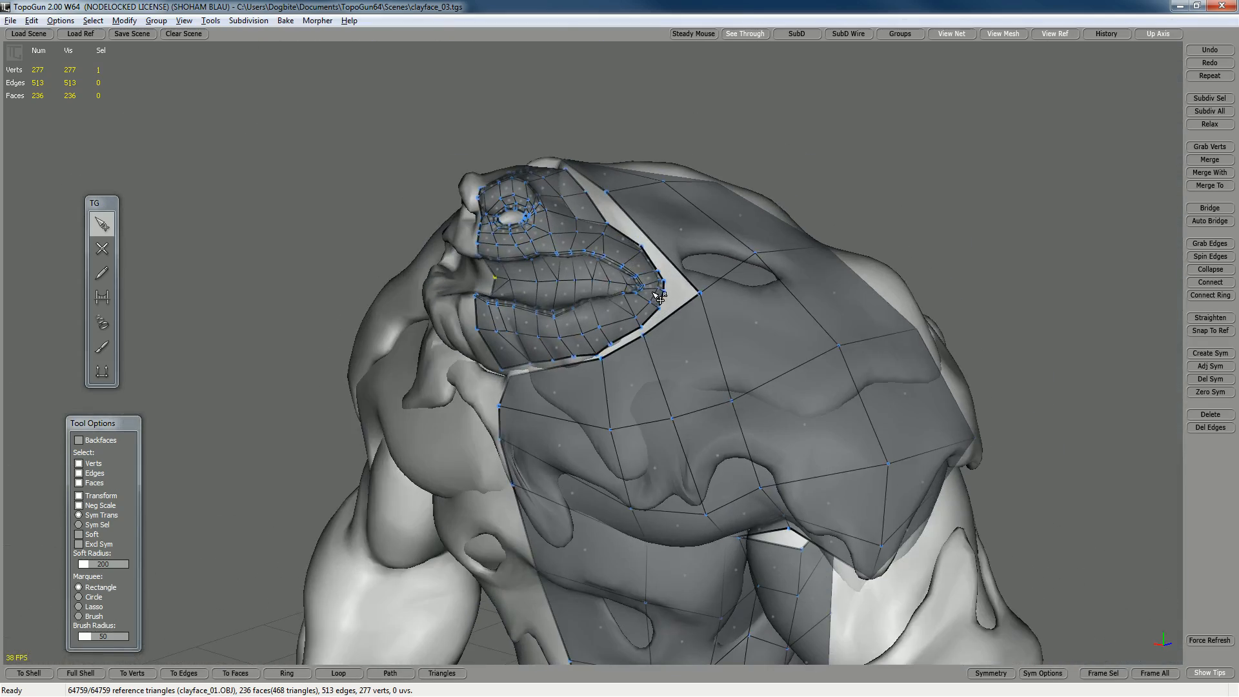
alt+drag(602, 361, 628, 329)
scroll(678, 349, down, 3)
alt+drag(722, 362, 673, 414)
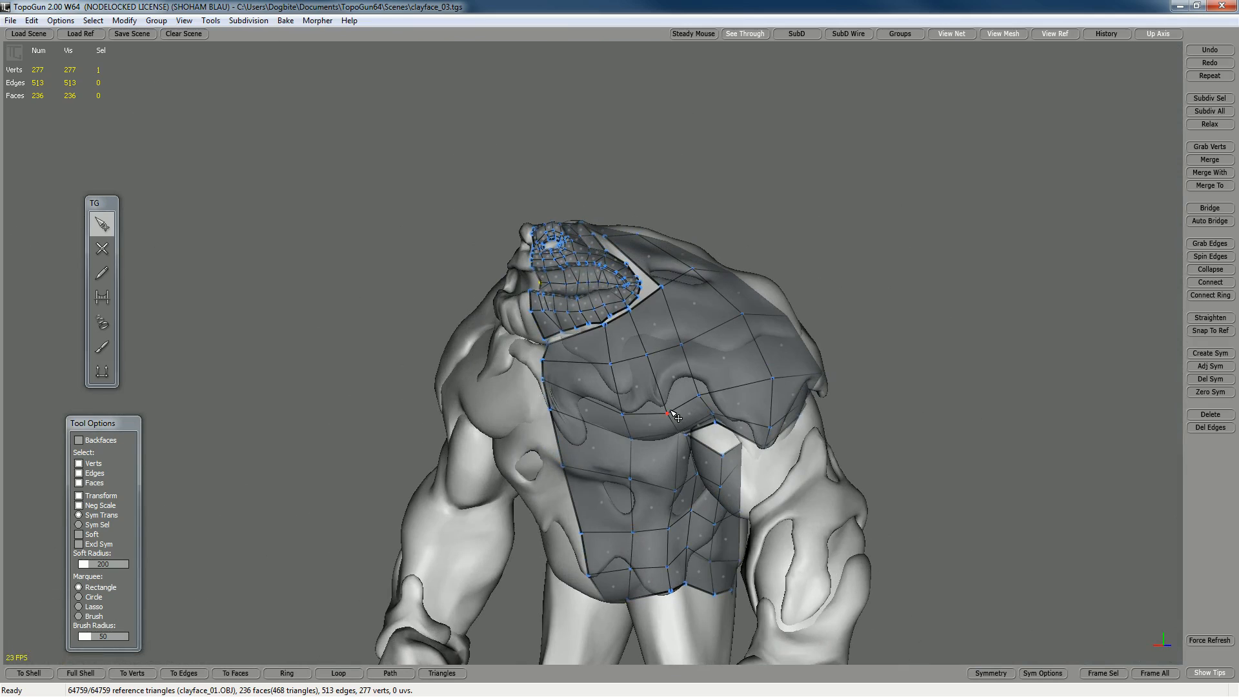